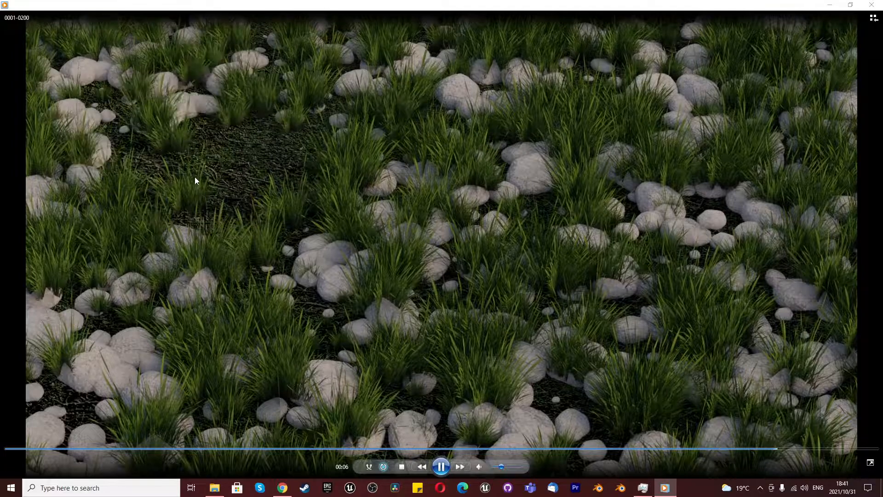
Pause the rendered video, switch to Blender, and preview the tree animation before returning to frame 1
left_click(441, 466)
left_click_drag(882, 161, 221, 1)
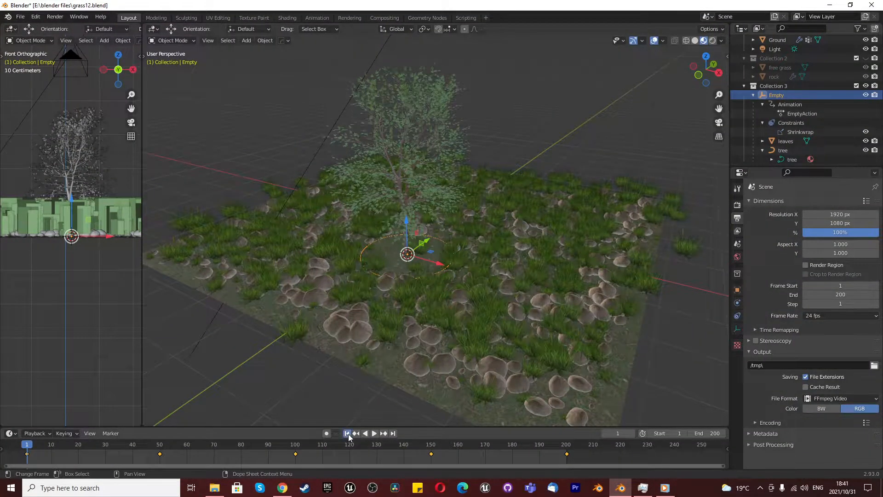
left_click(375, 434)
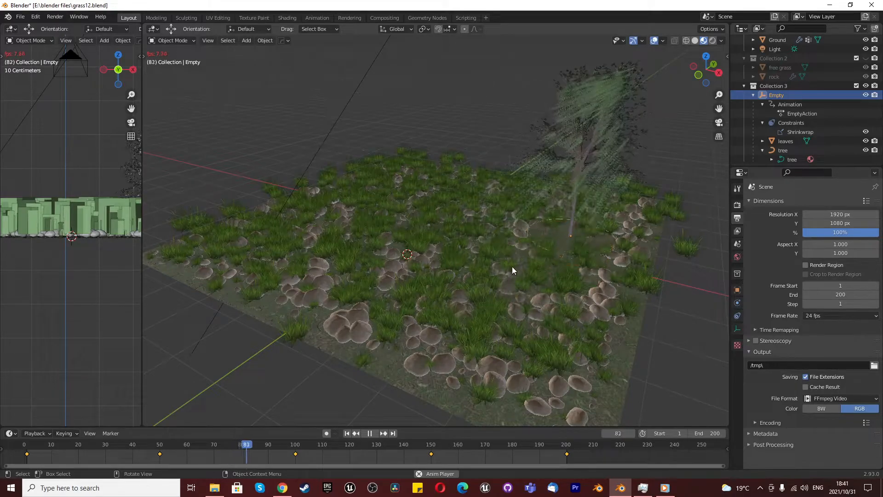
left_click(369, 434)
left_click(347, 434)
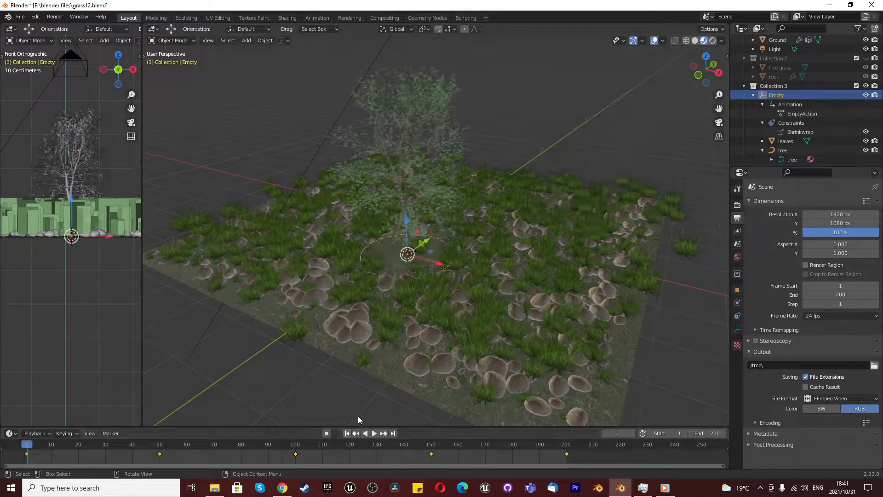
Set the viewport to rendered shading and play the animation from frame 1 to frame 15
scroll(446, 261, "down", 3)
scroll(449, 258, "up", 4)
middle_click_drag(449, 253, 624, 149)
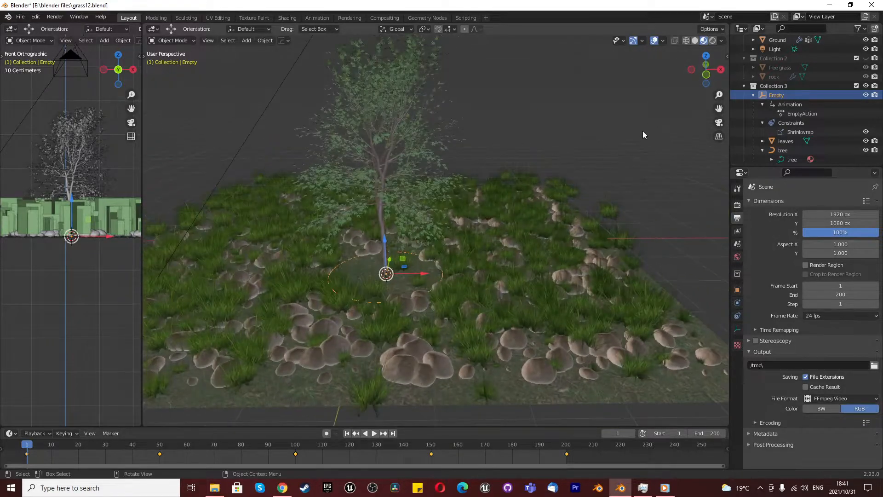
left_click(713, 42)
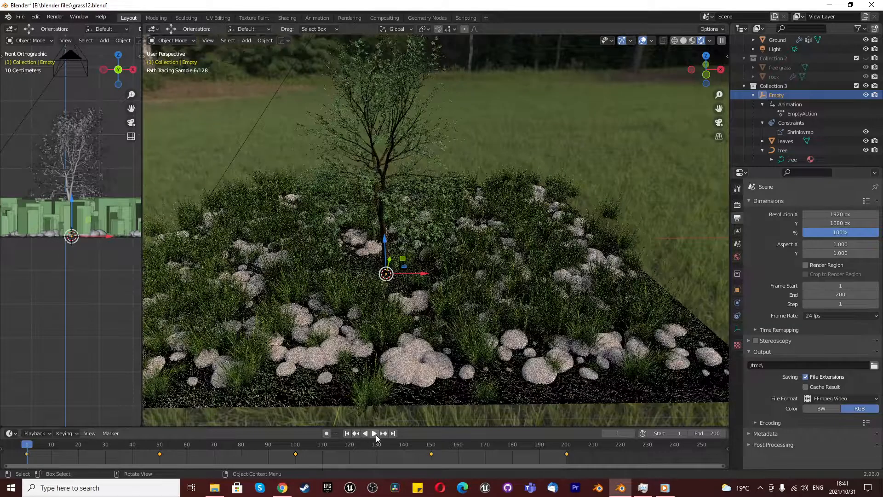
left_click(373, 434)
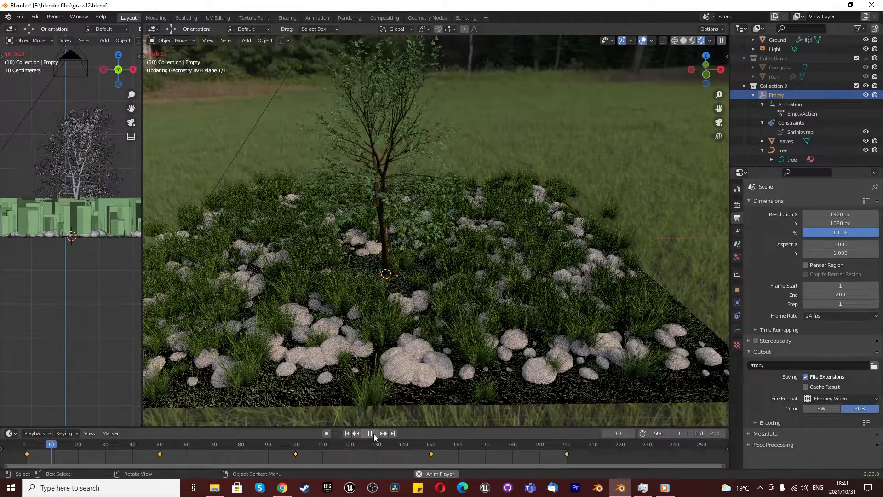
left_click(373, 434)
scroll(374, 271, "up", 6)
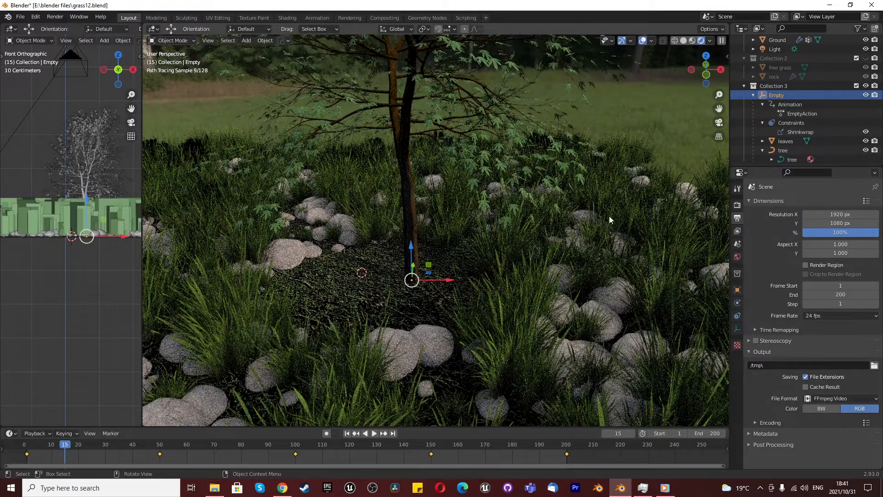
Set the render engine to Eevee and view the whole grass field around the tree
left_click(737, 204)
left_click(817, 203)
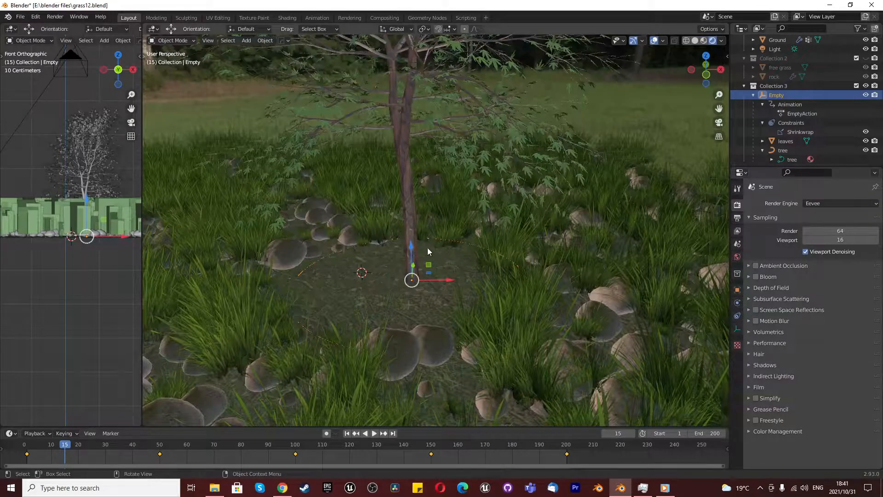
scroll(426, 248, "down", 4)
middle_click_drag(393, 279, 434, 262)
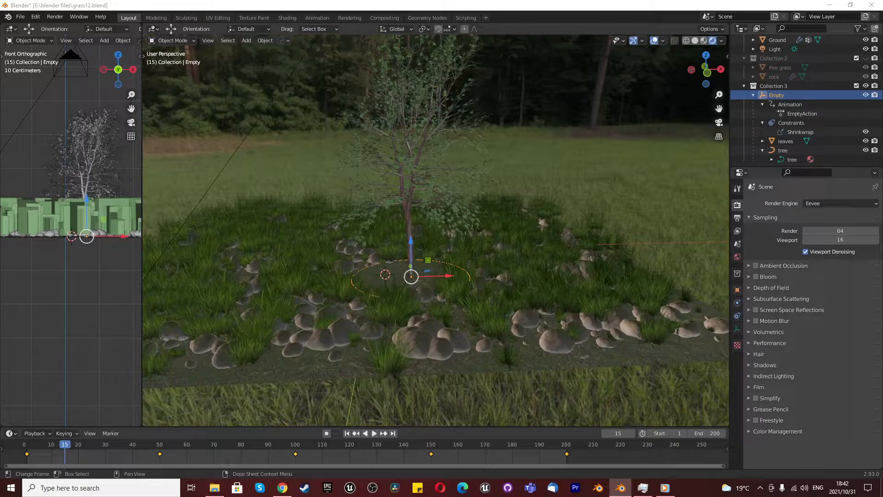
Switch to Chrome to view the Forrest Ground 01 texture page on Poly Haven, and return to Blender
left_click_drag(437, 496, 461, 1)
left_click(626, 3)
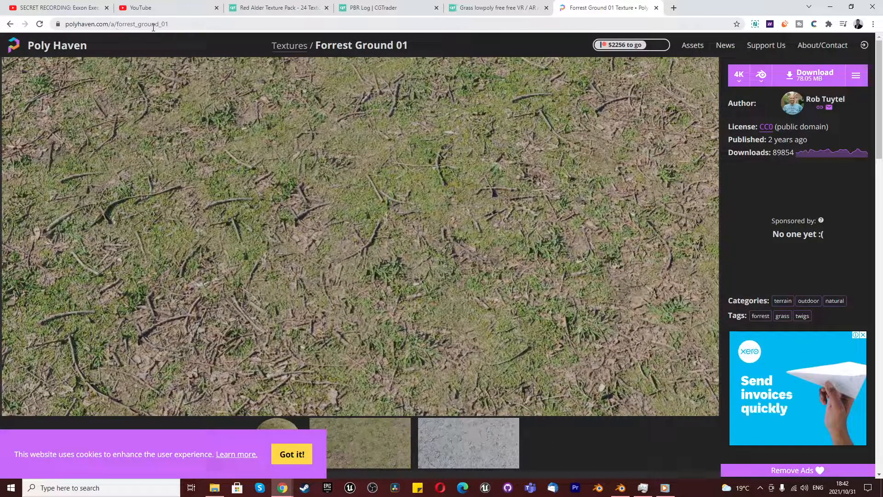
left_click(621, 488)
Set the render engine to Cycles with the bare ground around the tree in close view
scroll(388, 317, "up", 3)
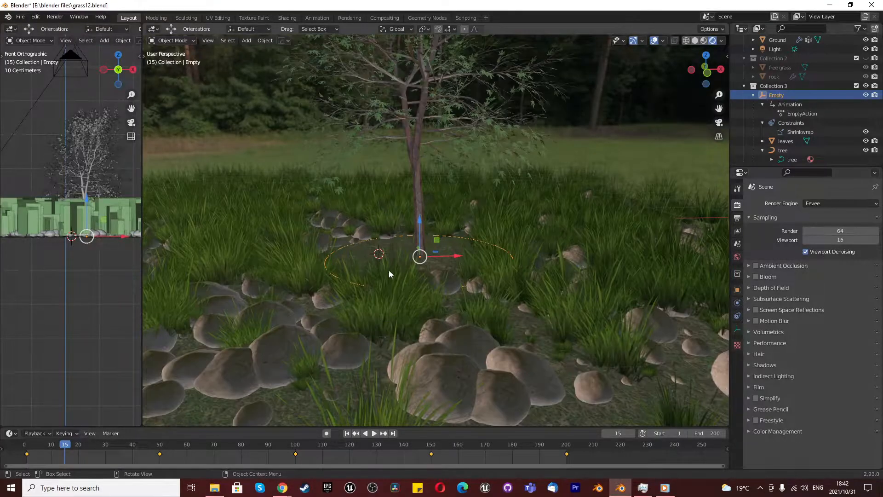
middle_click_drag(389, 269, 383, 294)
scroll(381, 235, "up", 2)
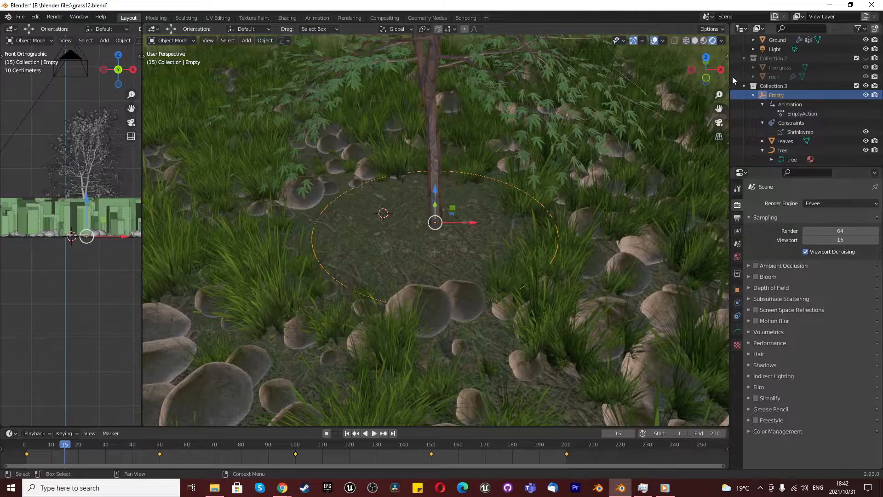
left_click(823, 201)
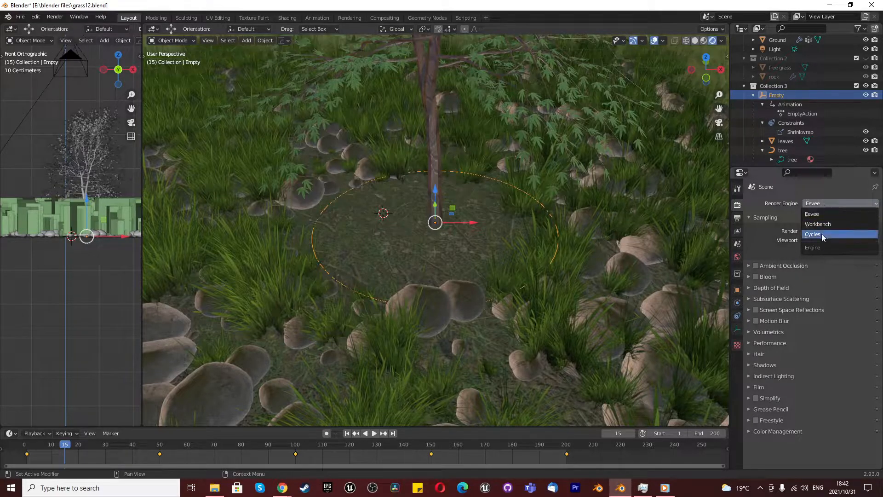
left_click(822, 233)
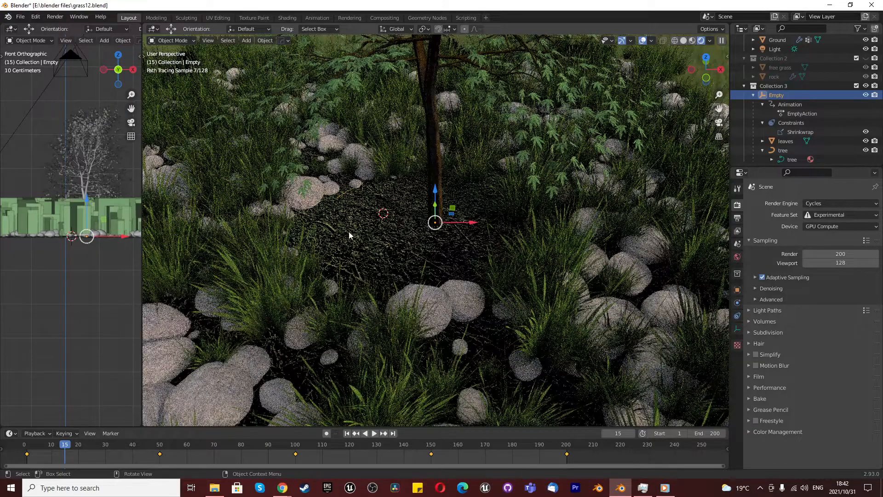
Enlarge the timeline area and change it to a Shader Editor
left_click_drag(301, 428, 330, 213)
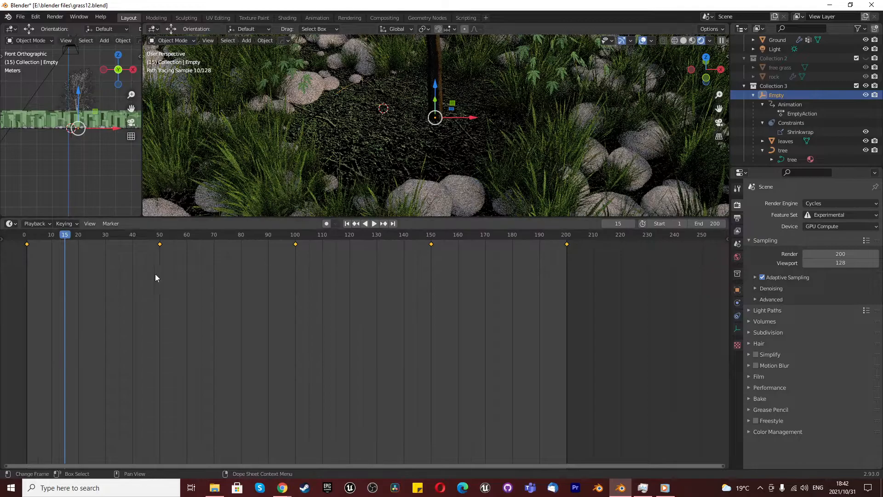
left_click(9, 225)
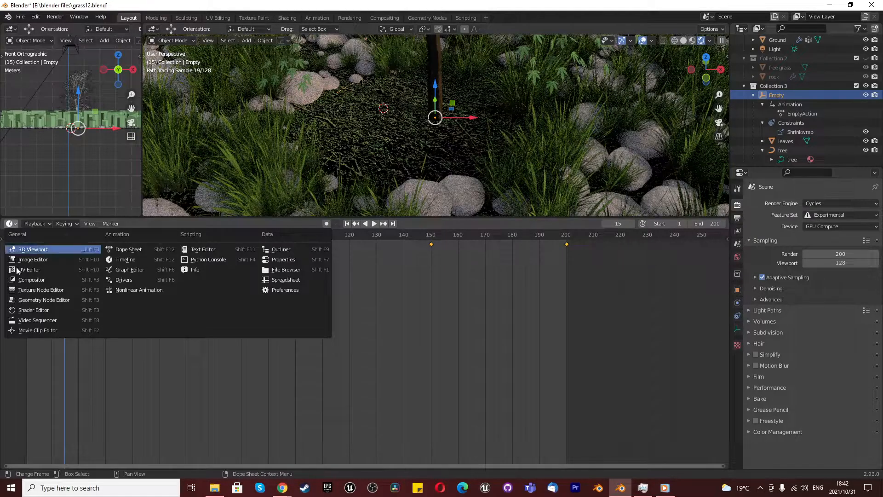
left_click(37, 306)
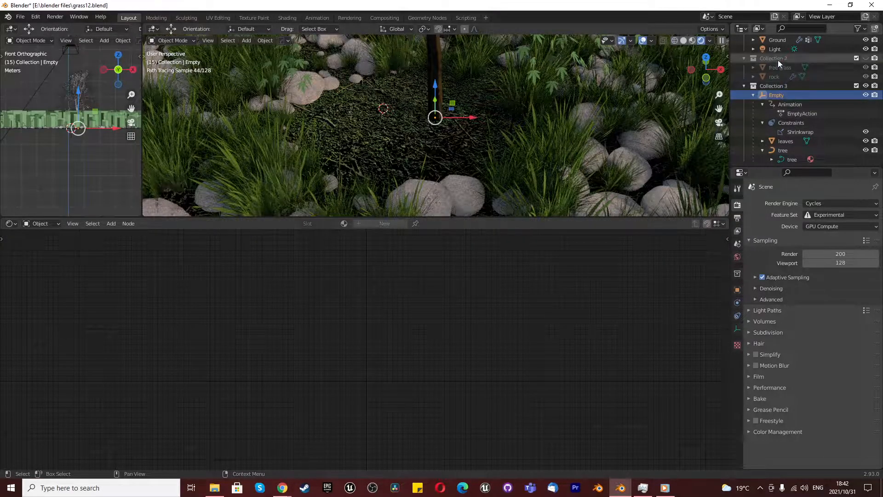
Select the Ground object to load its material nodes, and clear the selection outline in the viewport
scroll(777, 57, "up", 3)
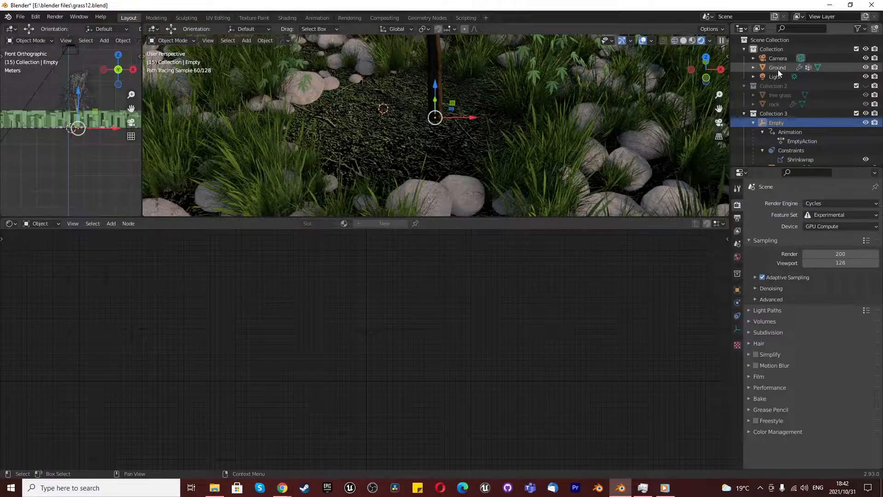
left_click(778, 68)
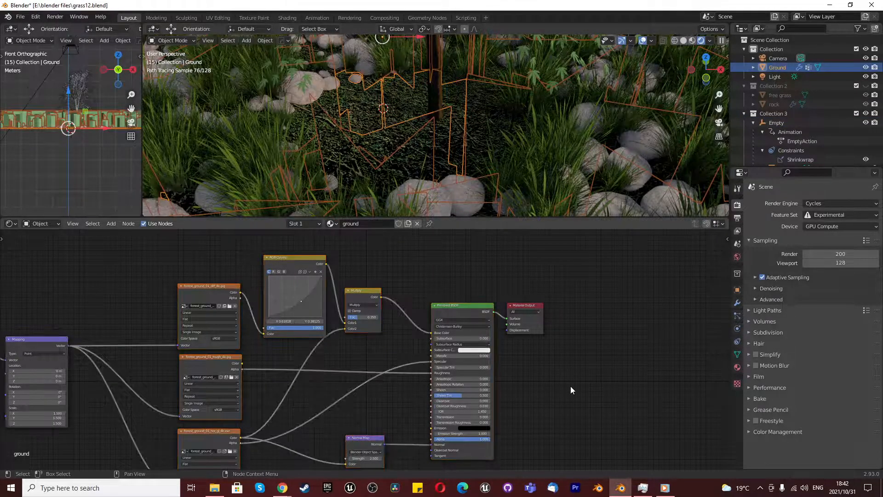
scroll(317, 128, "down", 10)
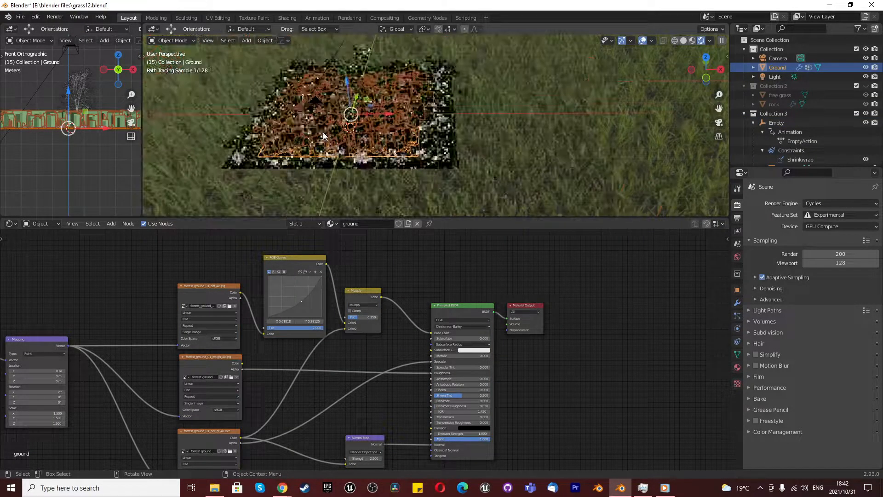
left_click(482, 145)
scroll(337, 107, "up", 8)
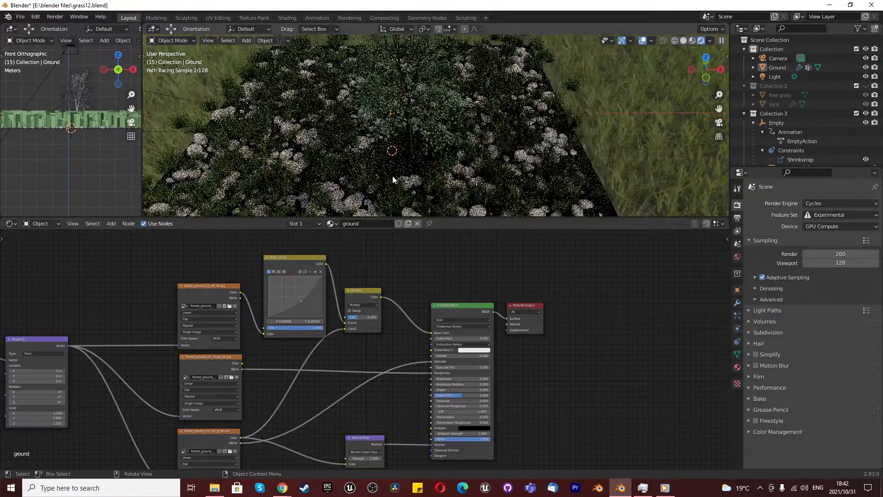
scroll(421, 151, "up", 1)
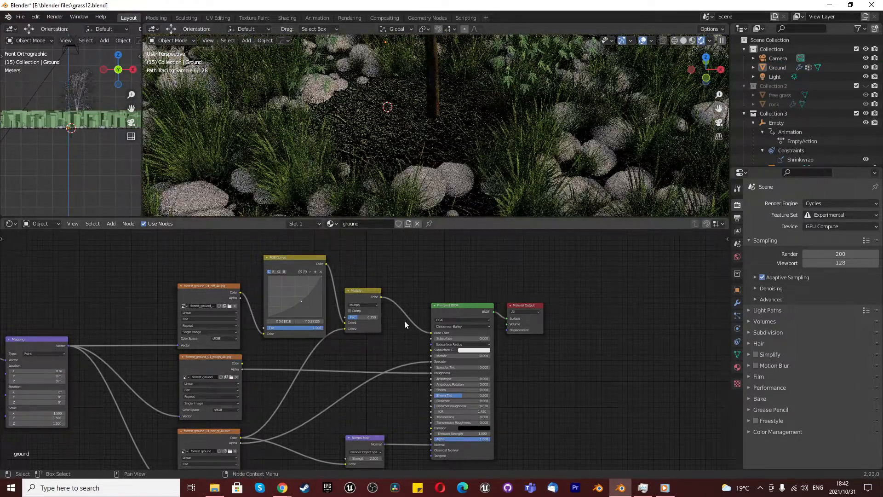
Examine the ground material's texture nodes and the red, green, blue and combined curves of its RGB Curves node
scroll(401, 313, "down", 4)
scroll(401, 313, "up", 4)
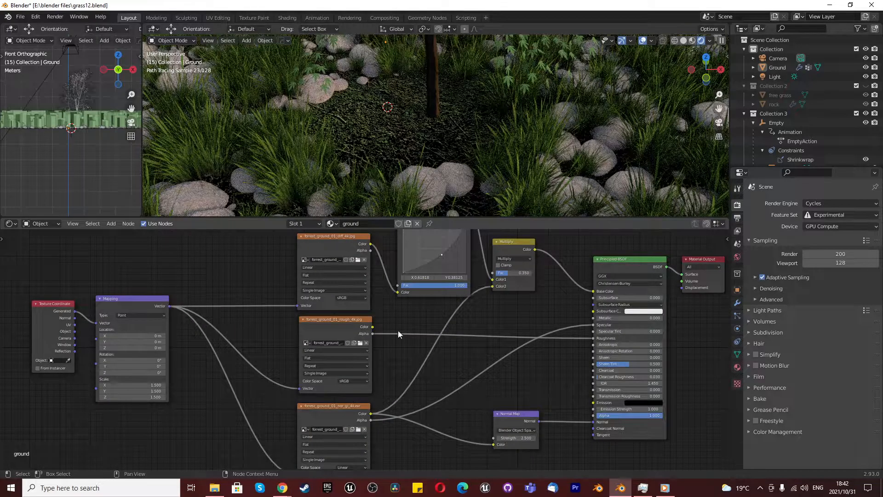
scroll(365, 280, "up", 3)
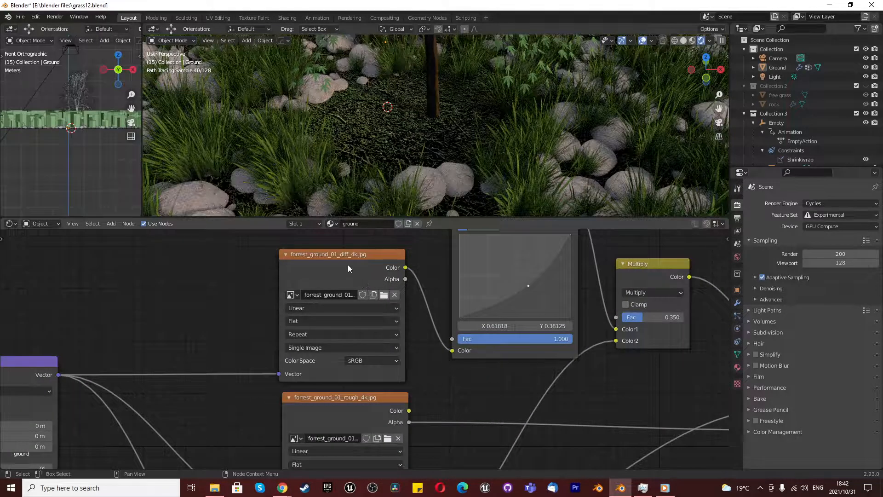
scroll(329, 325, "down", 4)
scroll(466, 283, "up", 3)
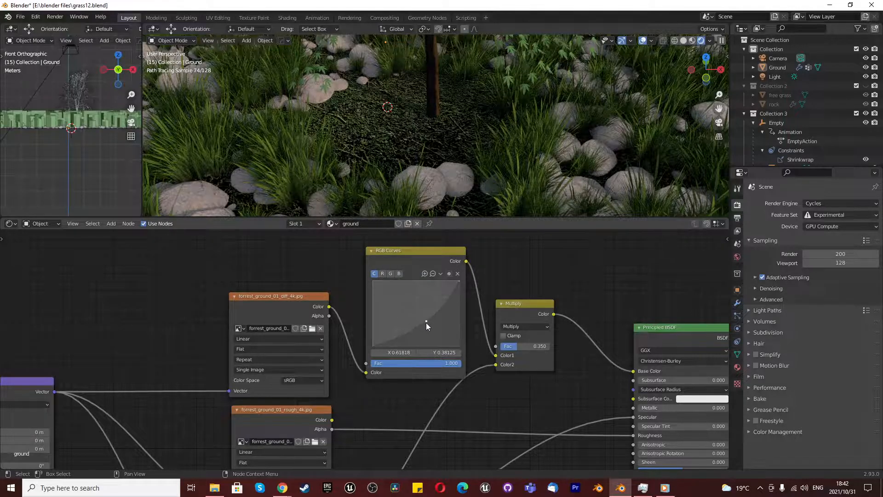
left_click(383, 274)
left_click(391, 274)
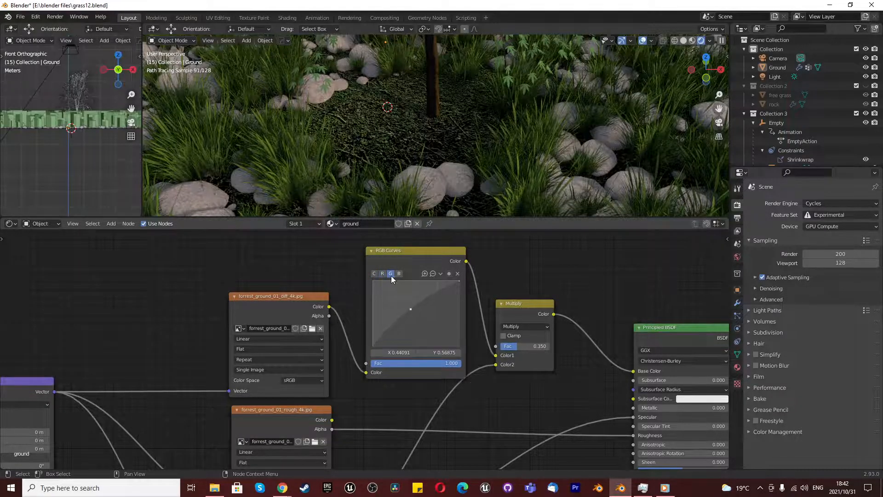
left_click(398, 276)
left_click(374, 275)
scroll(341, 336, "down", 3)
scroll(484, 372, "up", 3)
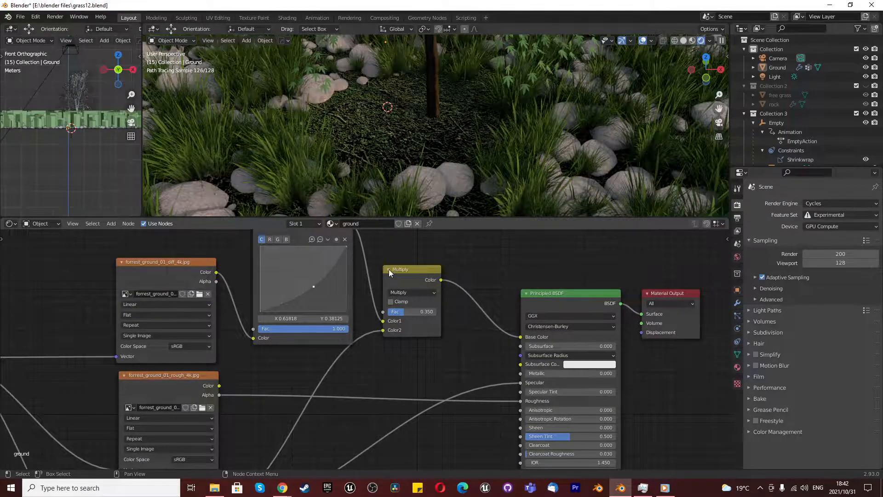
Add a MixRGB node above the Principled BSDF with Multiply blending, and delete it again
key("shift+a")
left_click(412, 246)
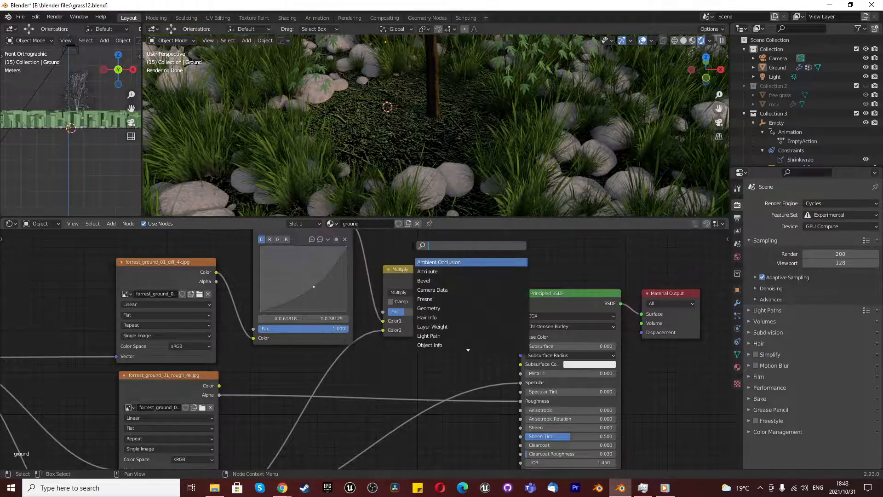
type("rgb")
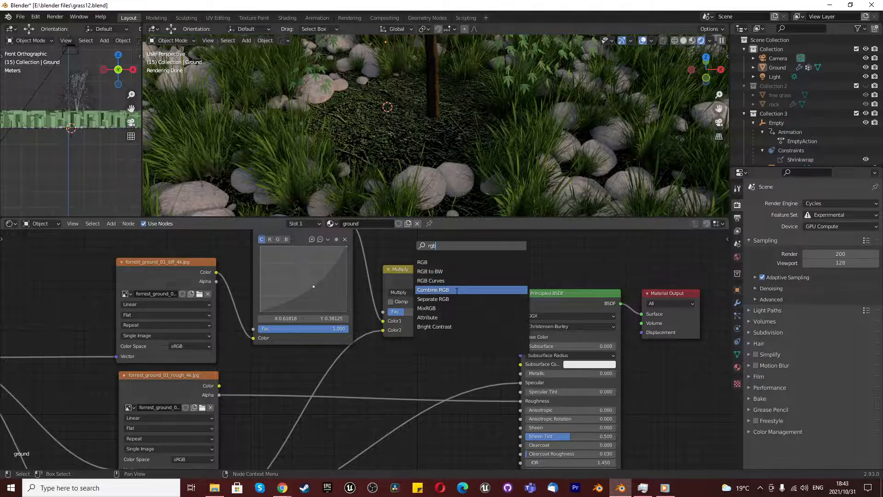
left_click(455, 308)
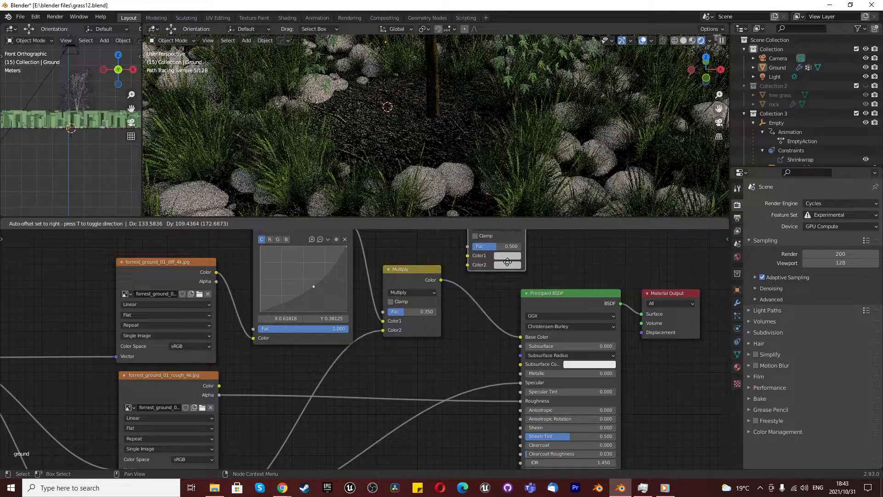
scroll(507, 264, "down", 7)
scroll(490, 242, "up", 6)
left_click(490, 257)
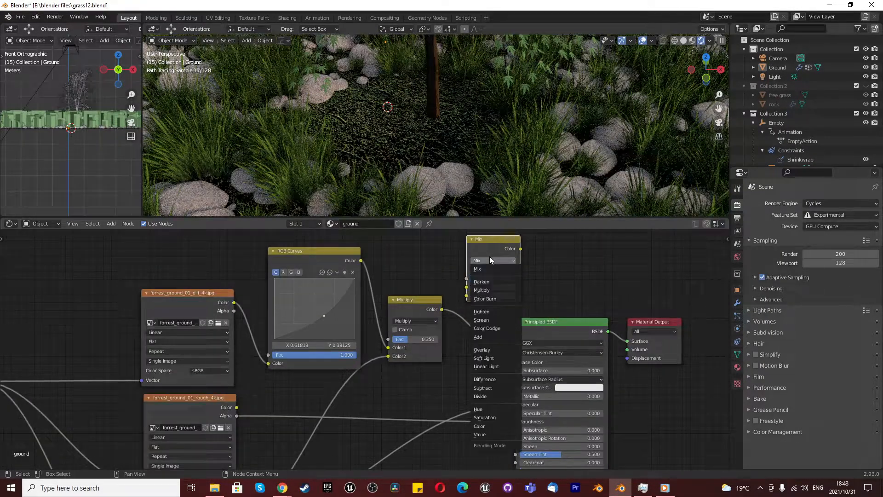
left_click(492, 291)
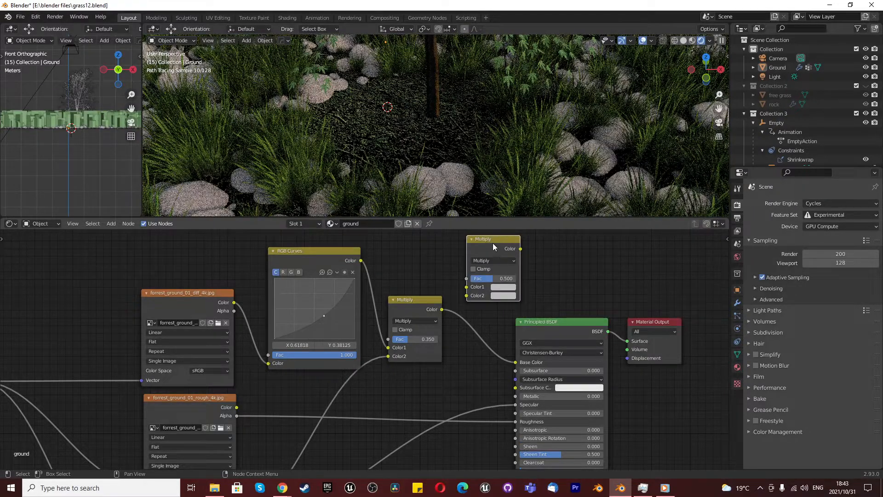
key("x")
Examine how the texture, Multiply and Normal Map nodes connect to the Principled BSDF in the ground material
scroll(459, 250, "down", 10)
scroll(391, 328, "up", 6)
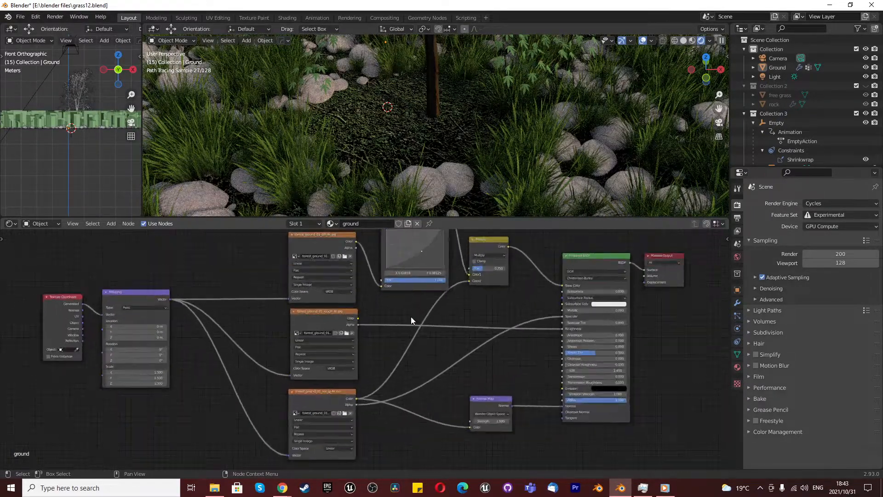
scroll(506, 271, "up", 6)
scroll(517, 264, "down", 1)
scroll(506, 283, "down", 3)
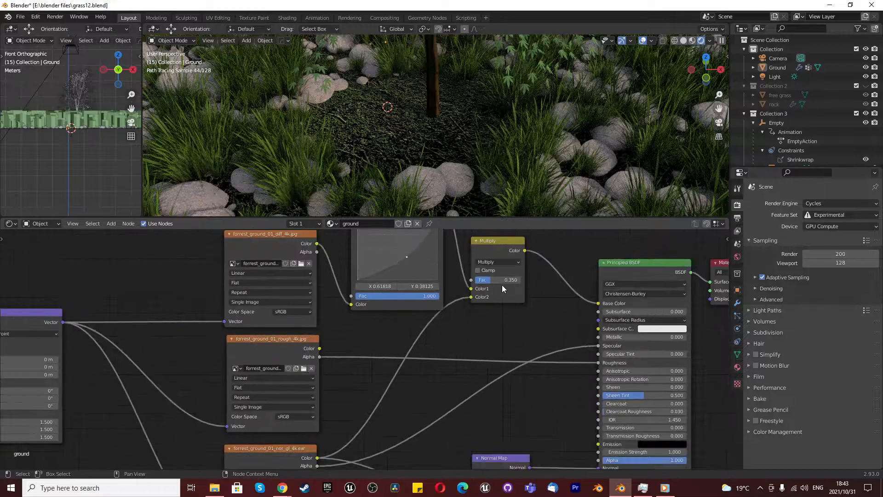
scroll(502, 288, "down", 4)
scroll(475, 250, "up", 2)
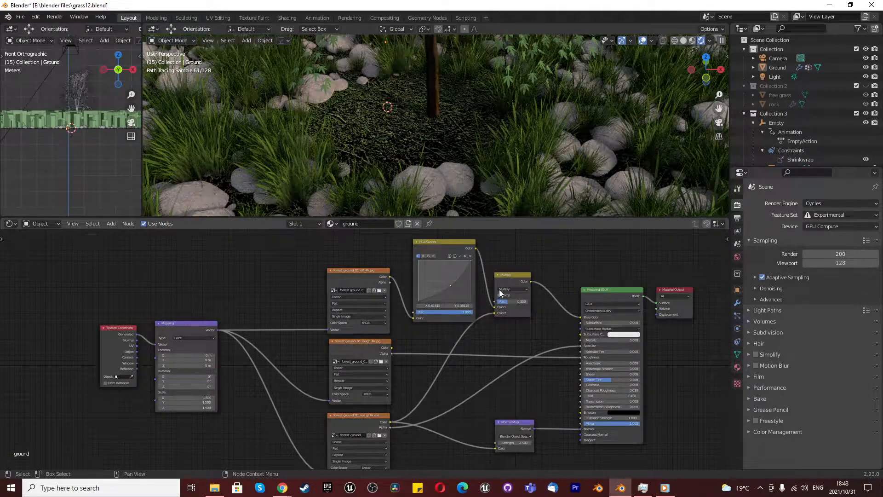
Examine the normal texture node, the Multiply node's link to Base Color, and the Normal Map node in the ground material
scroll(405, 413, "up", 5)
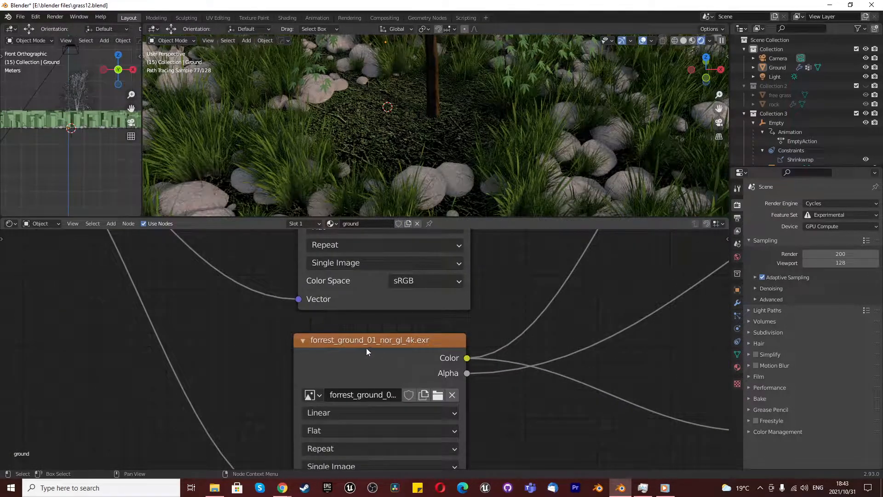
scroll(338, 375, "down", 5)
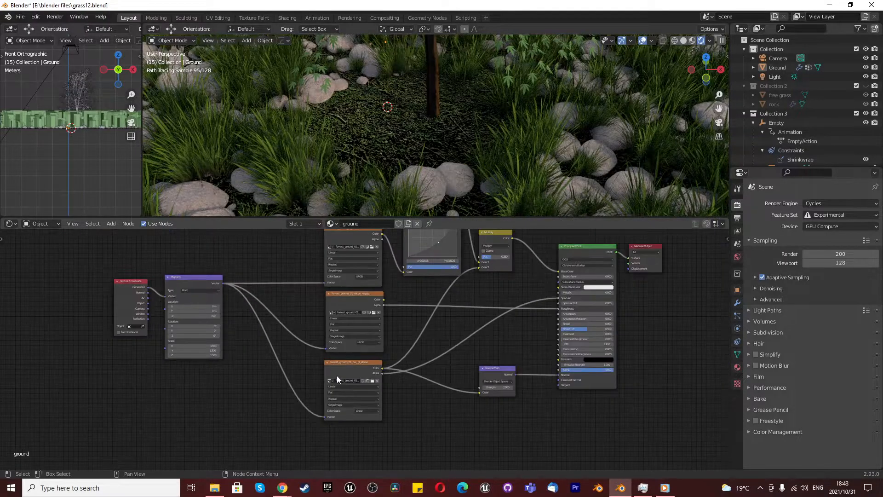
scroll(464, 292, "up", 4)
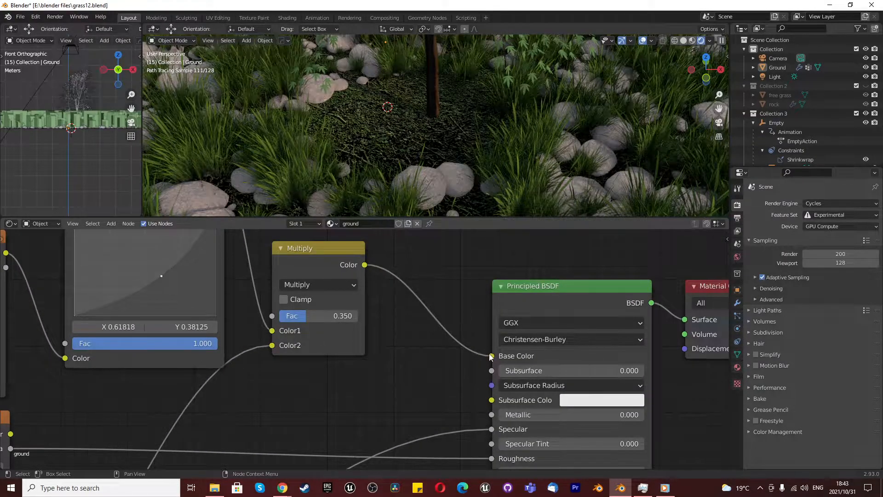
scroll(474, 130, "down", 3)
scroll(465, 129, "up", 2)
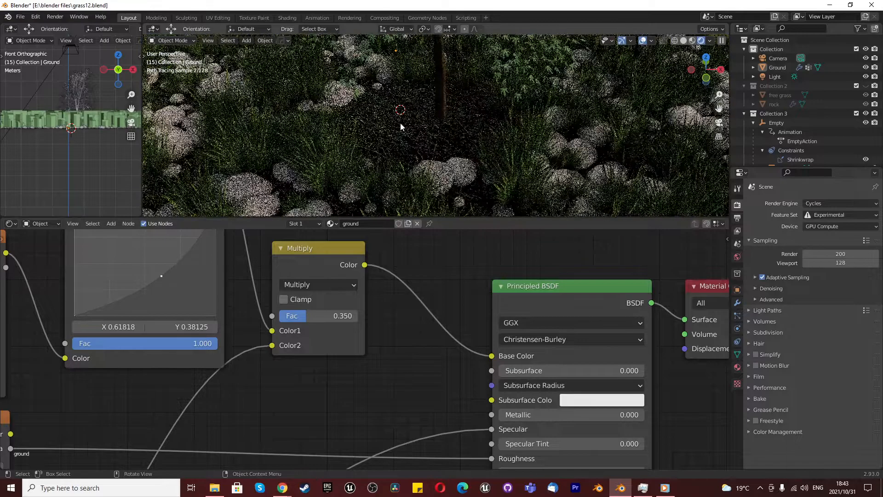
scroll(321, 338, "down", 5)
scroll(273, 416, "up", 3)
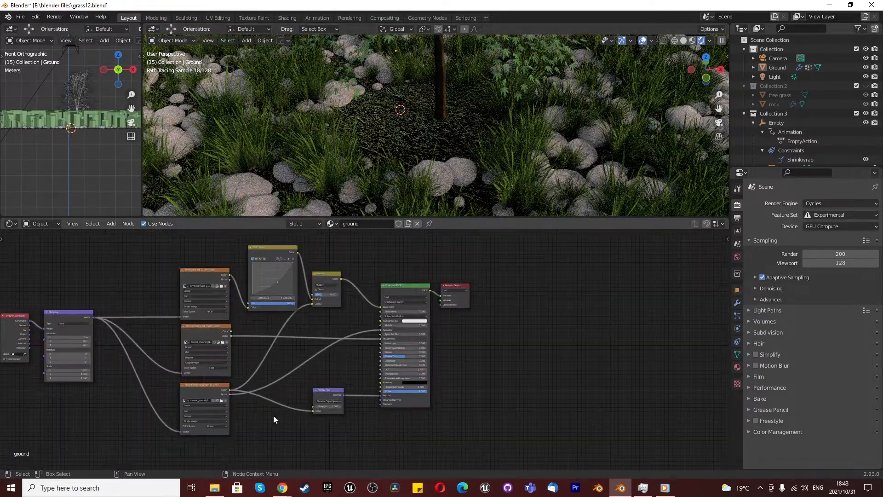
scroll(277, 427, "up", 3)
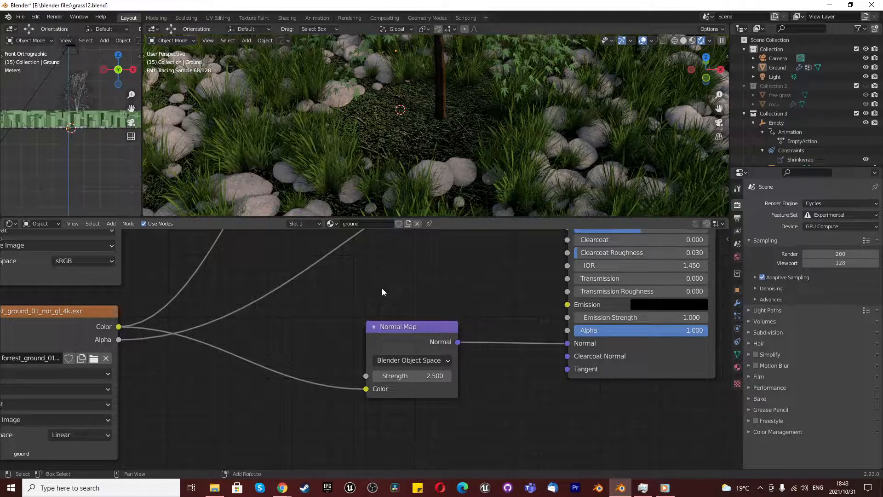
Look up the Normal Map node with a search for "norm" and check the existing Normal Map node's space setting
key("shift+a")
mouse_move(371, 320)
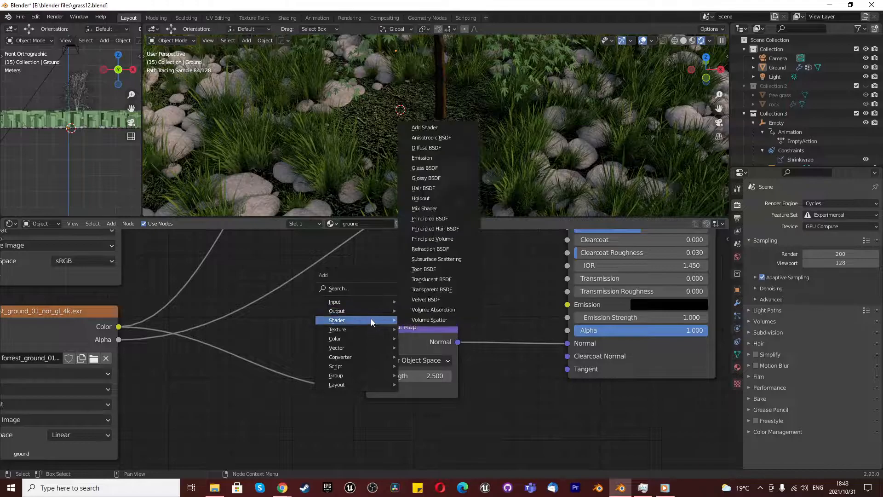
left_click(357, 286)
type("norm")
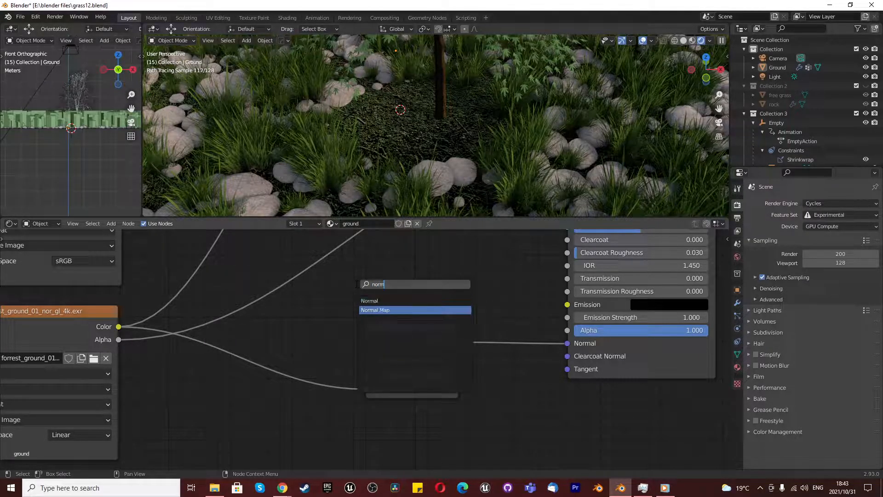
left_click(350, 338)
left_click(396, 362)
left_click(396, 362)
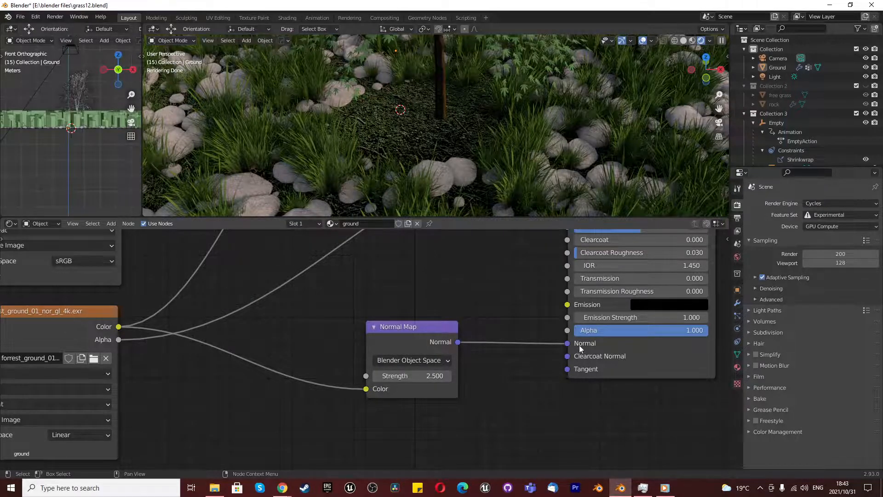
Examine the roughness texture node and its connection within the whole ground node tree
key("Home")
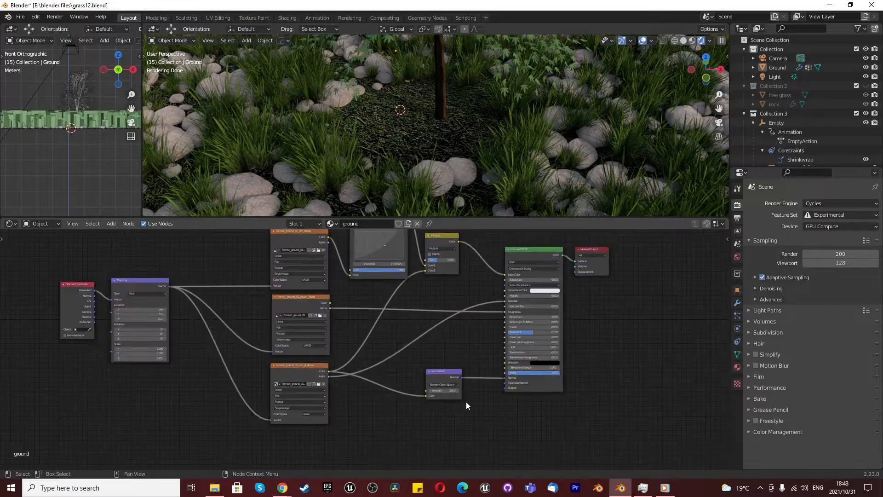
scroll(357, 327, "up", 4)
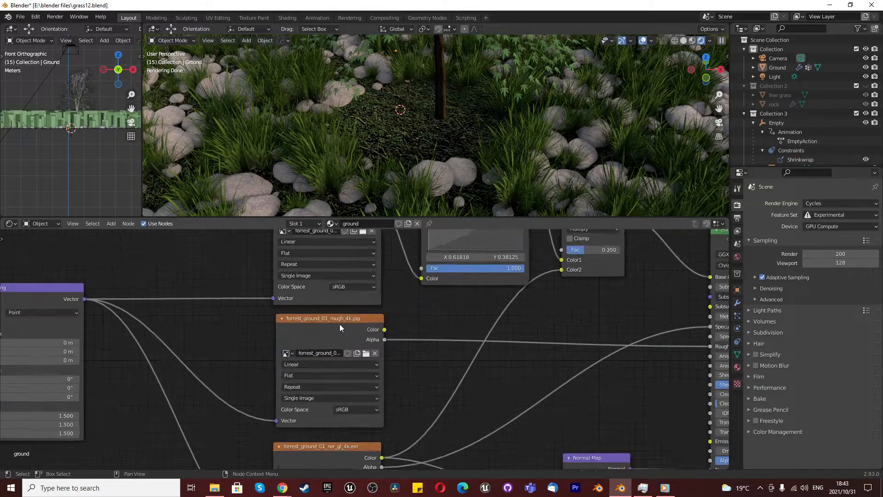
scroll(334, 319, "down", 3)
scroll(595, 349, "up", 5)
scroll(419, 373, "down", 4)
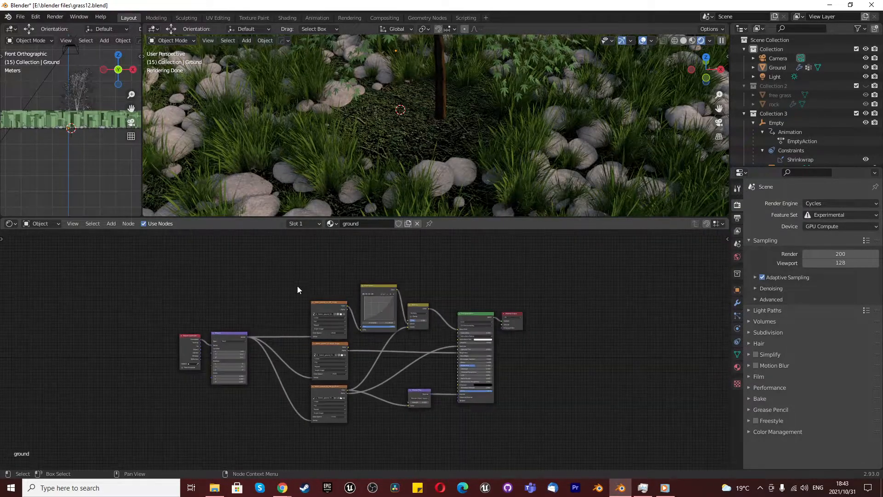
Examine how the Texture Coordinate and Mapping nodes feed the three ground textures, including the Mapping scale, and select the diffuse texture node
scroll(229, 367, "up", 2)
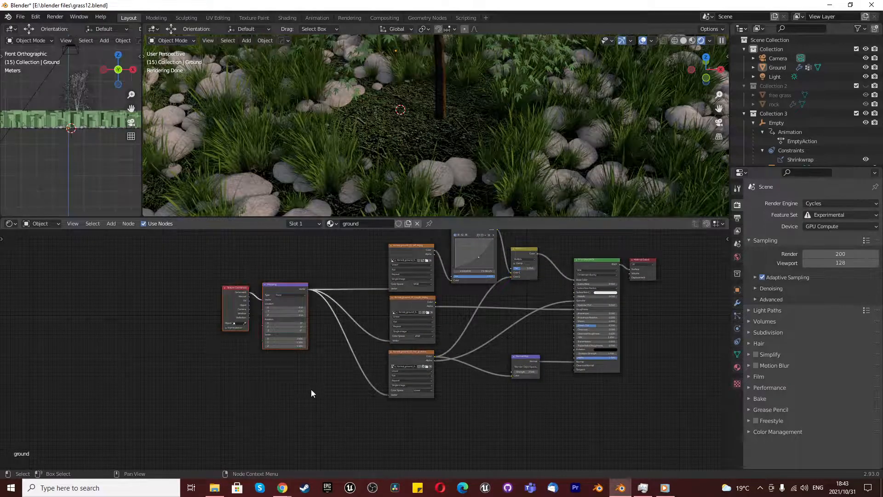
scroll(319, 315, "up", 2)
scroll(318, 315, "down", 3)
scroll(340, 300, "up", 2)
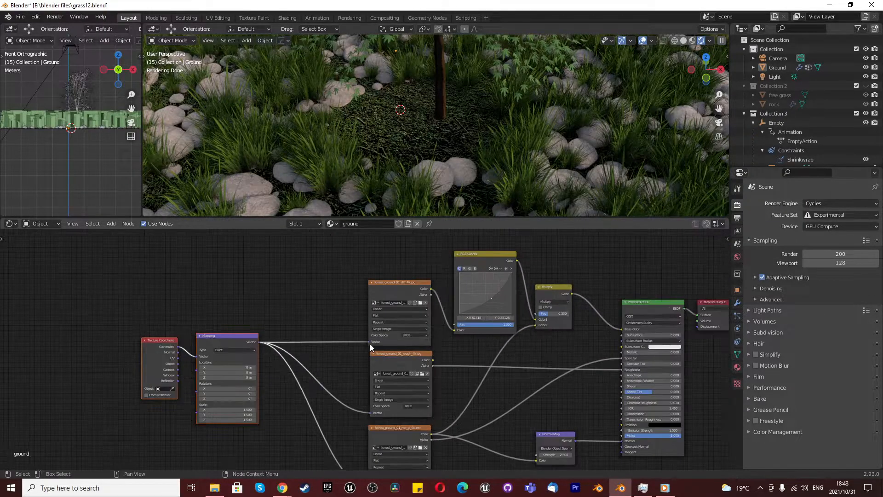
scroll(359, 439, "down", 3)
scroll(390, 394, "up", 2)
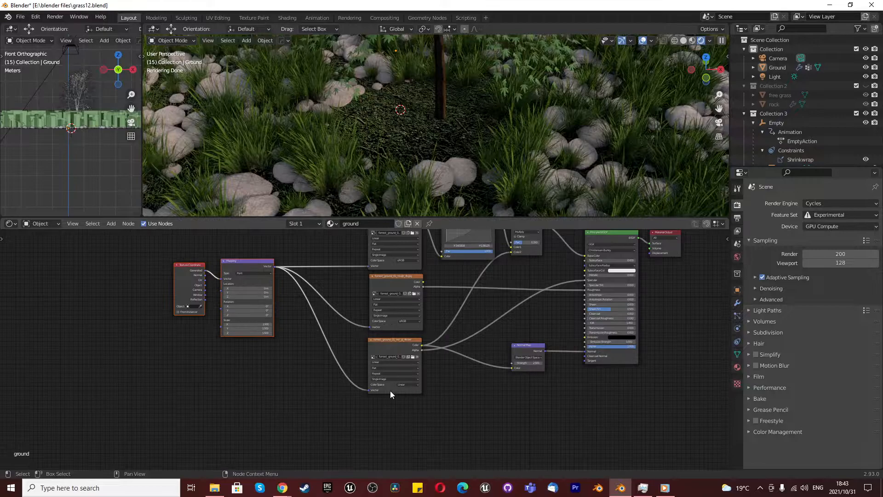
scroll(355, 361, "down", 2)
scroll(292, 286, "up", 5)
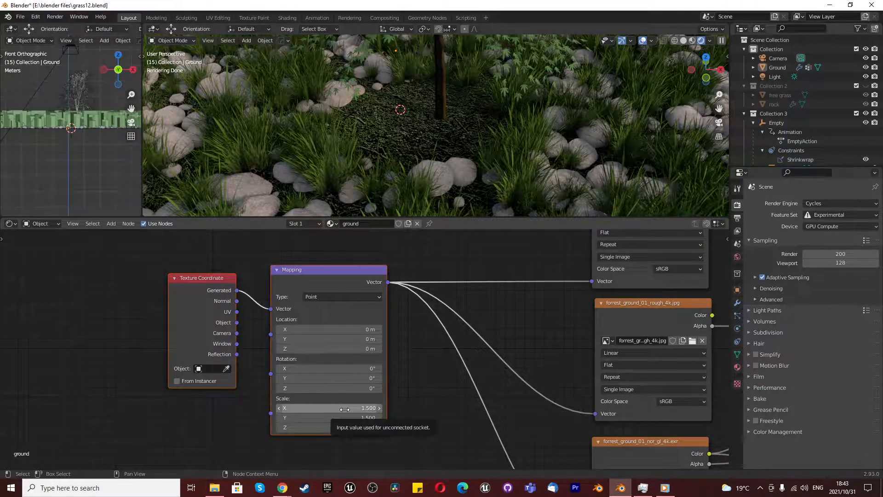
scroll(434, 327, "down", 5)
left_click(514, 261)
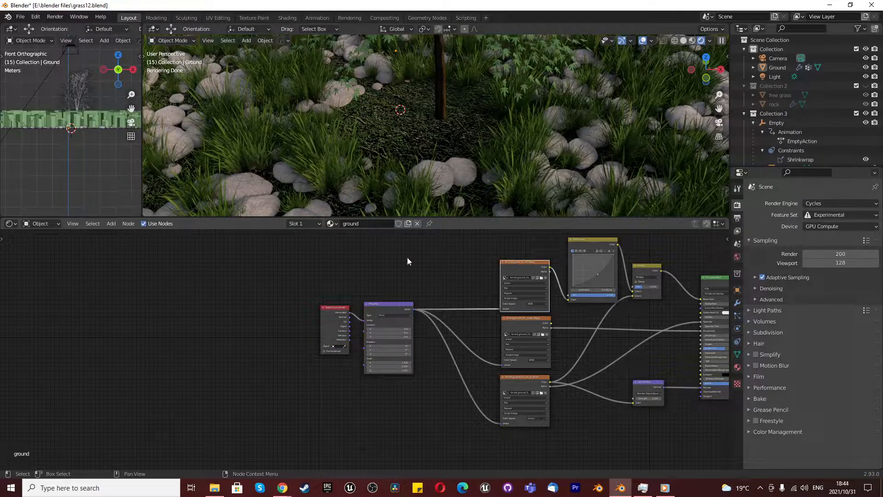
Open the add-on preferences and search the add-ons for "node"
left_click(39, 17)
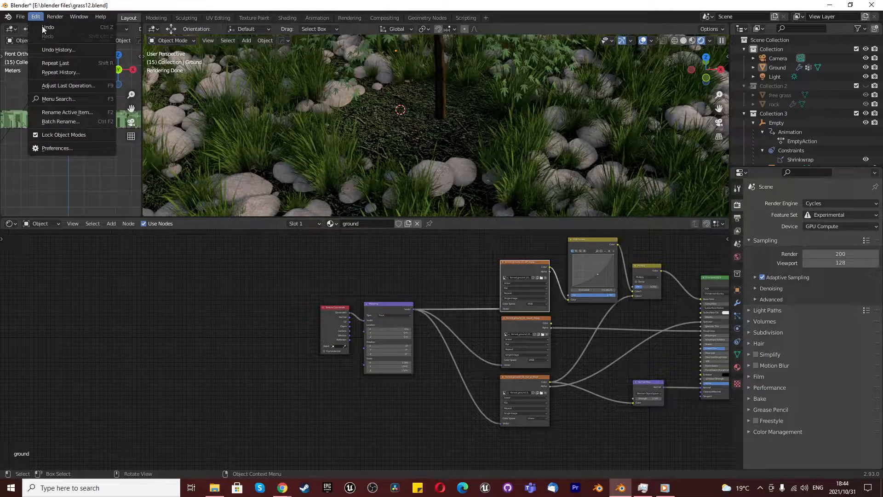
left_click(69, 148)
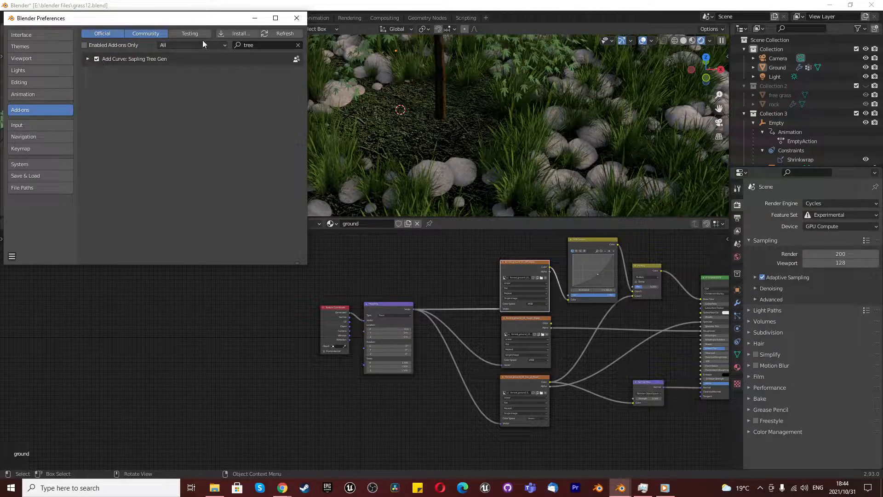
left_click(260, 45)
type("node")
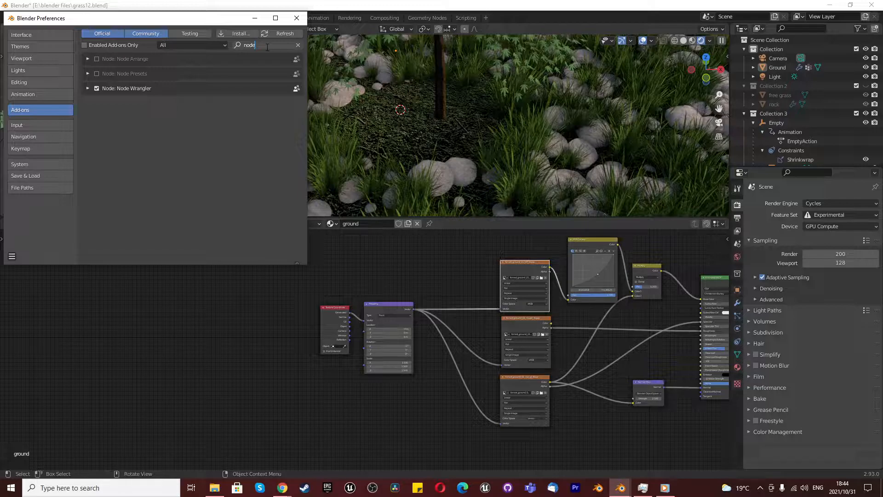
Search the add-ons for "extr", limit the list to enabled add-ons, and close the preferences
key("BackSpace")
key("BackSpace")
key("BackSpace")
type("extr")
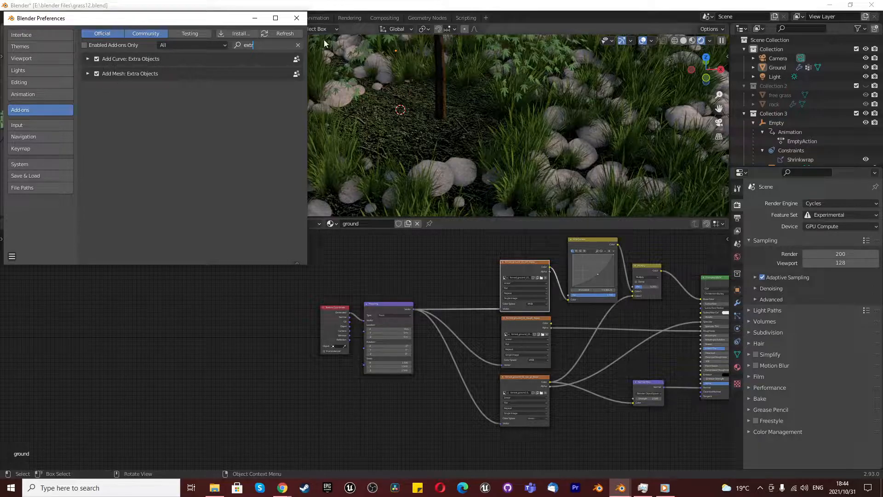
left_click(85, 45)
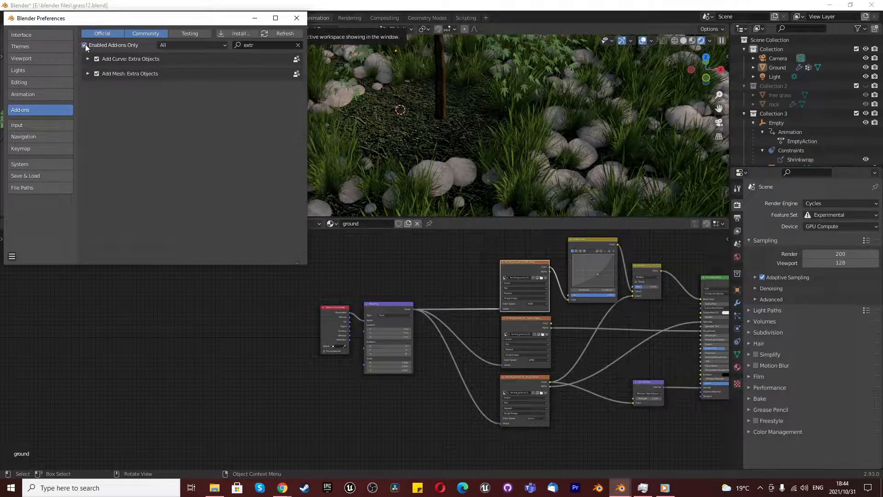
left_click(296, 18)
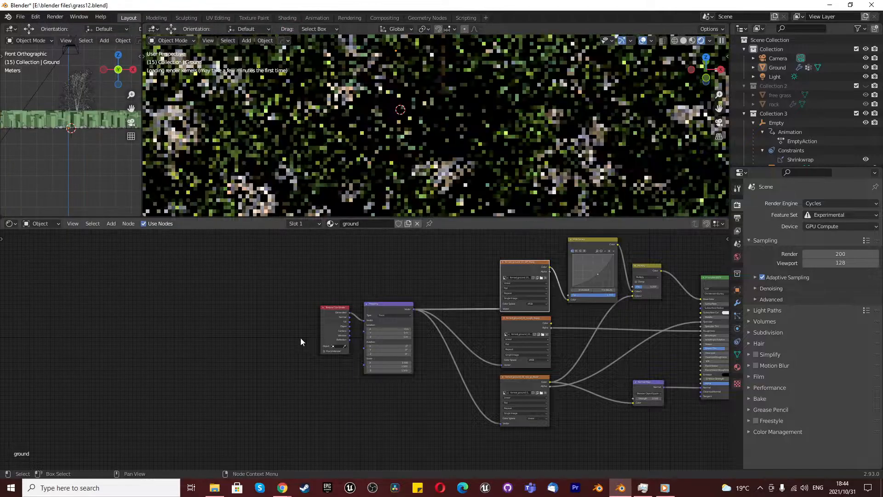
Examine the ground node chain from Texture Coordinate and Mapping through the image textures to the Principled BSDF inputs
scroll(370, 377, "down", 2)
scroll(564, 396, "up", 3)
scroll(515, 377, "down", 2)
scroll(441, 345, "up", 4)
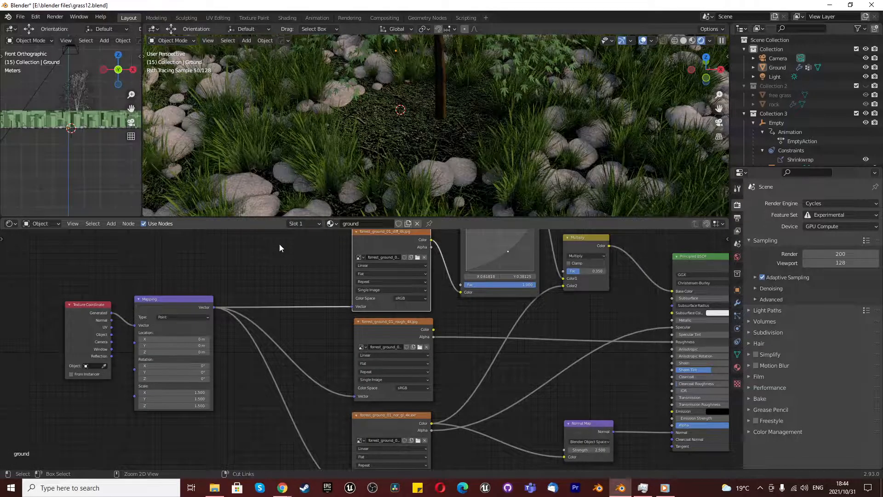
scroll(286, 265, "down", 2)
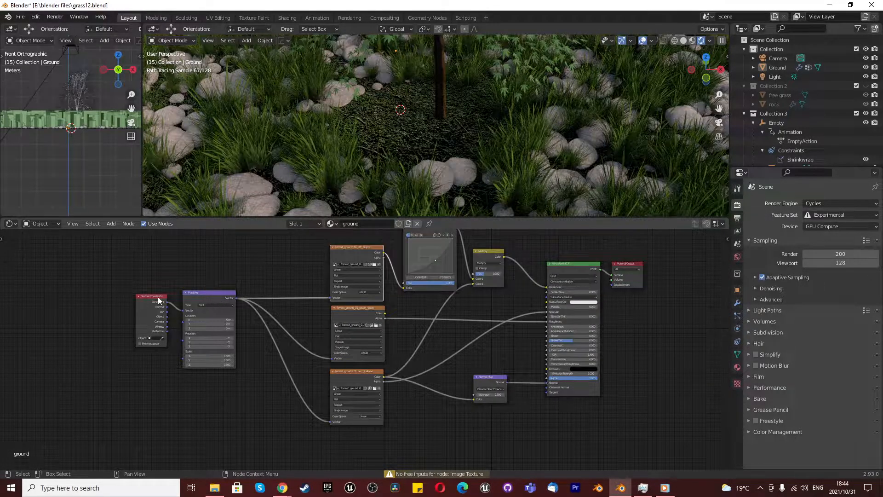
scroll(307, 335, "up", 1)
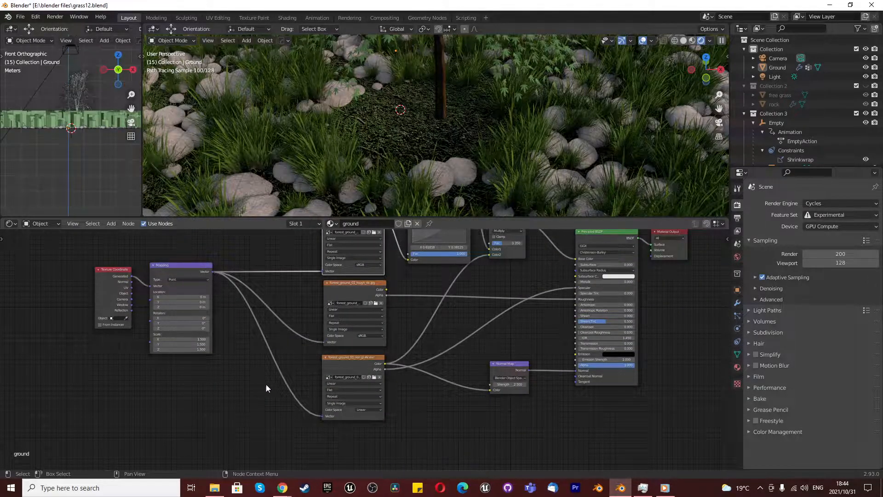
scroll(174, 386, "down", 3)
scroll(434, 331, "up", 2)
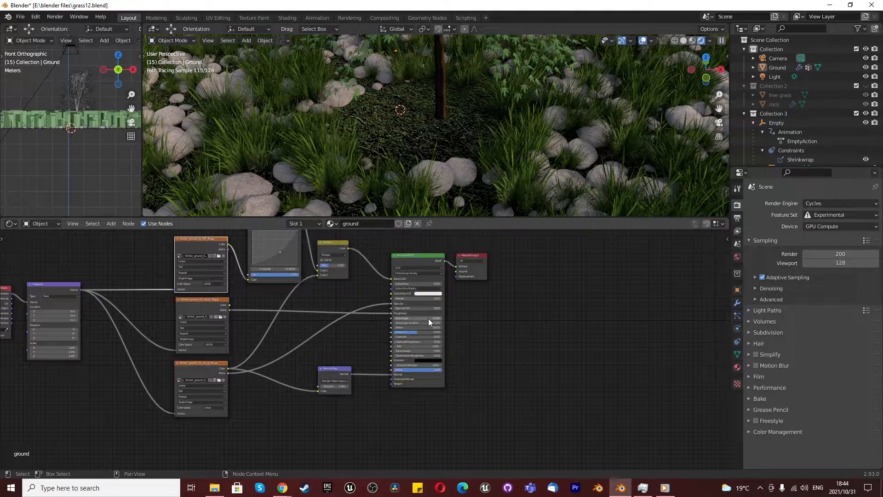
scroll(440, 320, "up", 2)
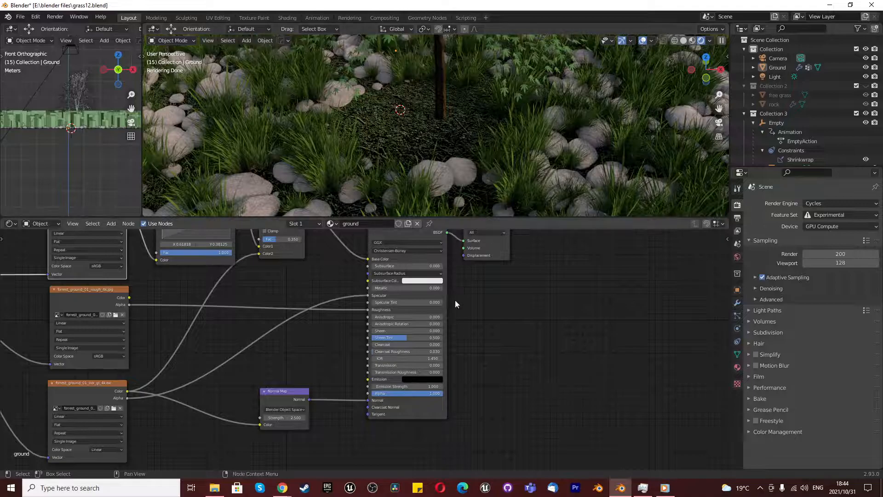
Switch to Chrome and review Poly Haven's Forrest Ground 01 texture page and CGTrader's Grass lowpoly free model page
mouse_move(283, 486)
left_click(318, 453)
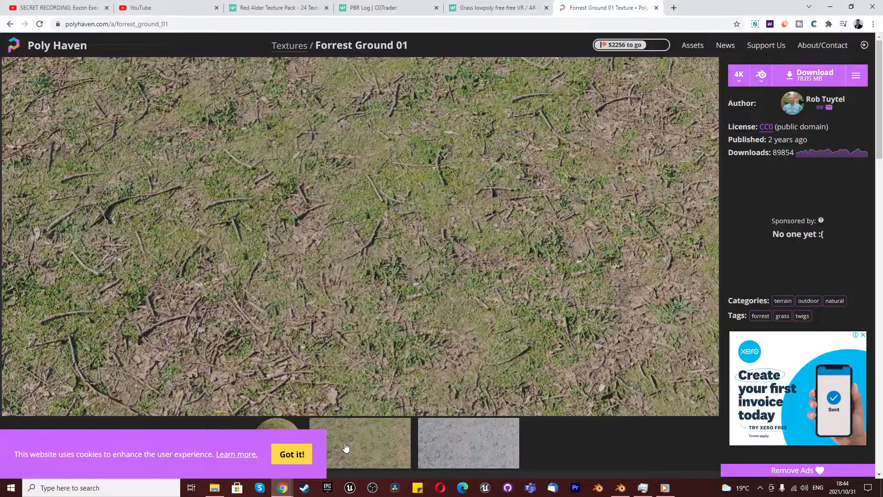
left_click(486, 6)
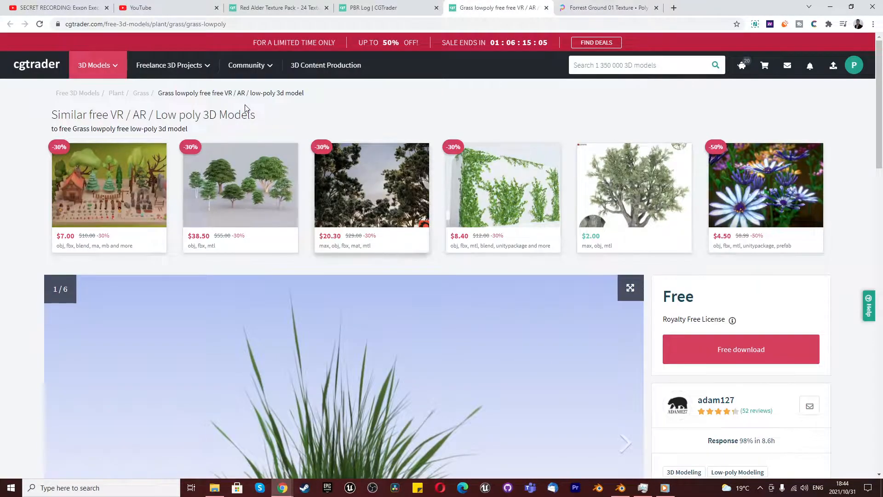
scroll(307, 182, "down", 5)
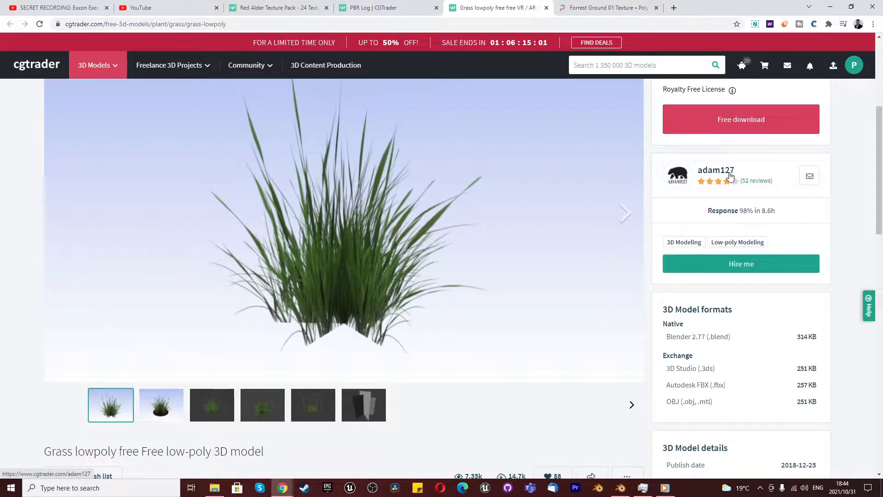
scroll(478, 235, "down", 1)
scroll(477, 238, "down", 6)
scroll(278, 325, "up", 5)
scroll(306, 320, "up", 5)
scroll(327, 316, "down", 3)
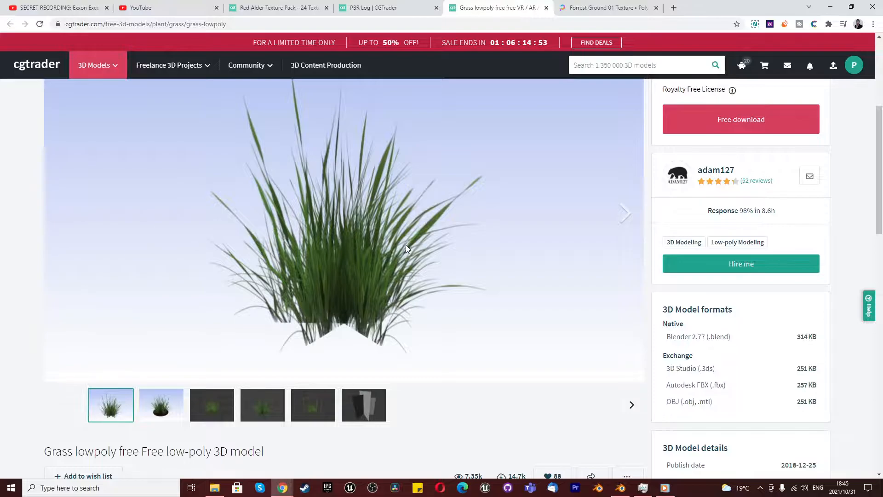
Switch back to Blender and select the free grass object in Collection 2 to load its material nodes
mouse_move(620, 489)
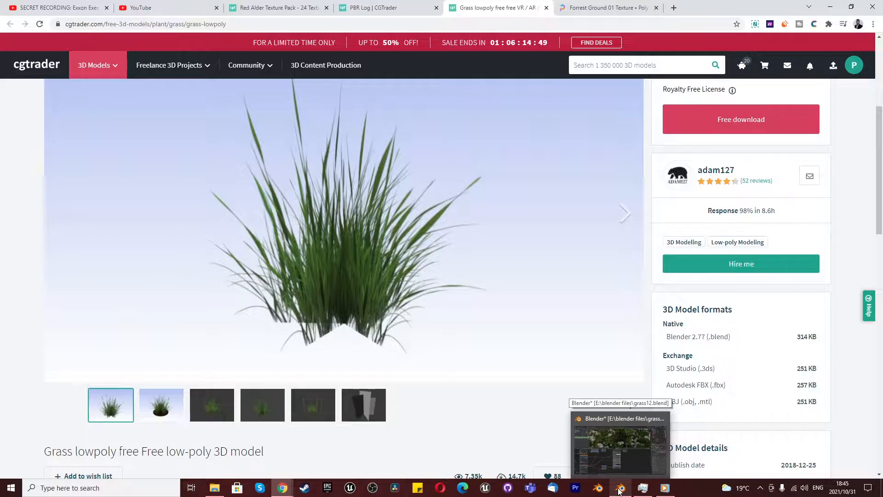
left_click(620, 489)
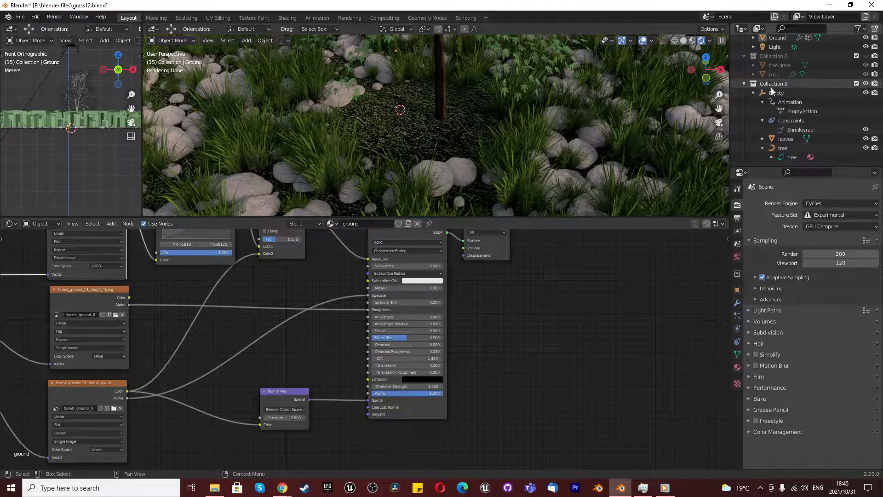
left_click(781, 95)
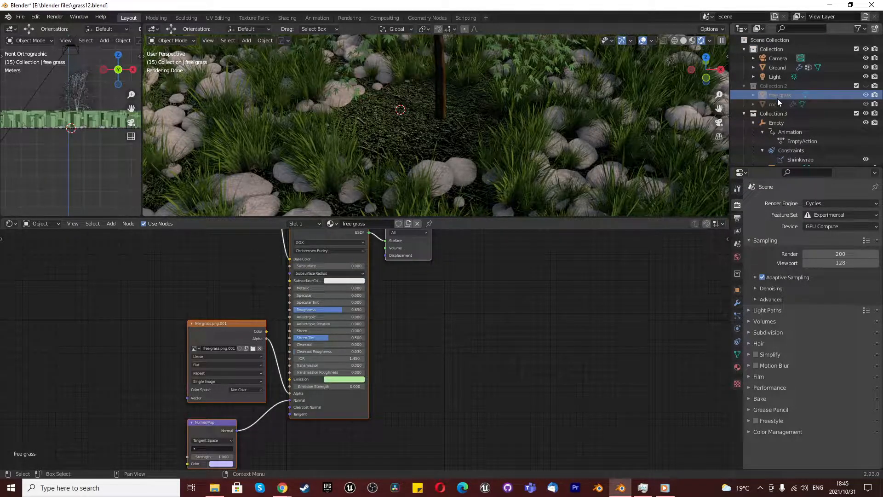
Examine the grass material's free grass.png texture node and its color link to the Principled BSDF base color
scroll(434, 330, "down", 10)
middle_click_drag(391, 325, 435, 353)
scroll(435, 353, "up", 5)
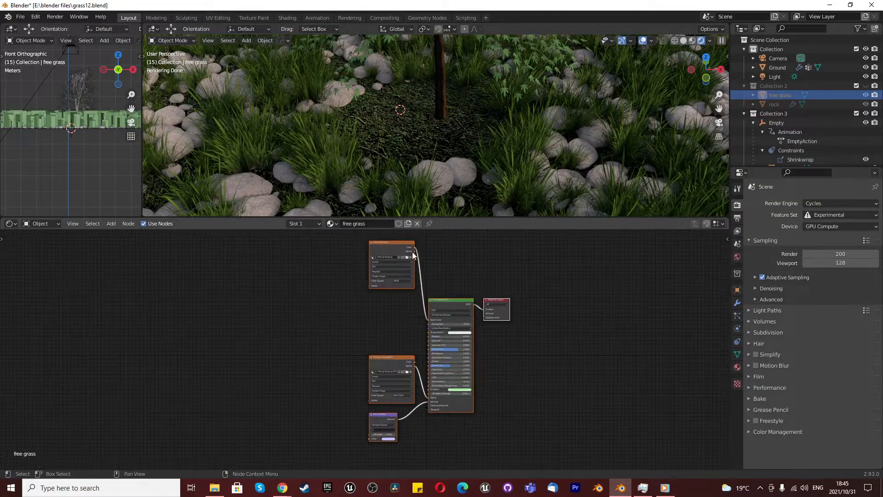
scroll(409, 257, "up", 4)
scroll(349, 401, "down", 4)
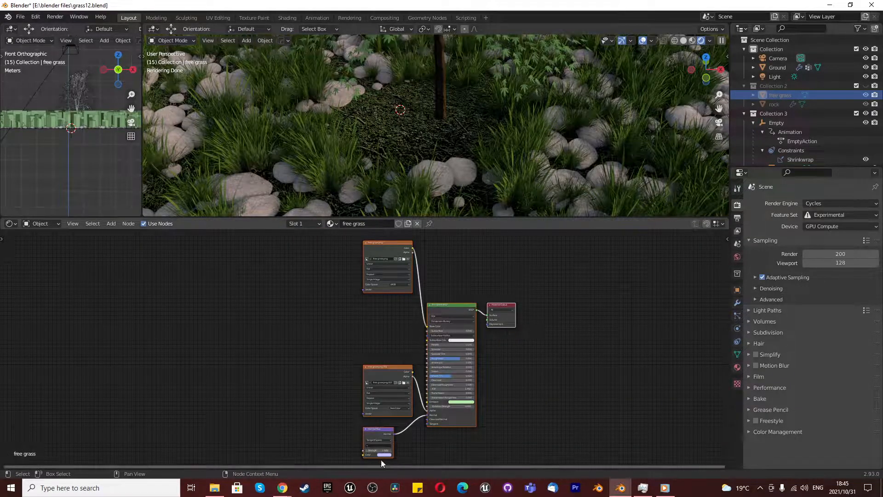
scroll(407, 316, "up", 2)
scroll(435, 305, "down", 2)
scroll(424, 287, "up", 2)
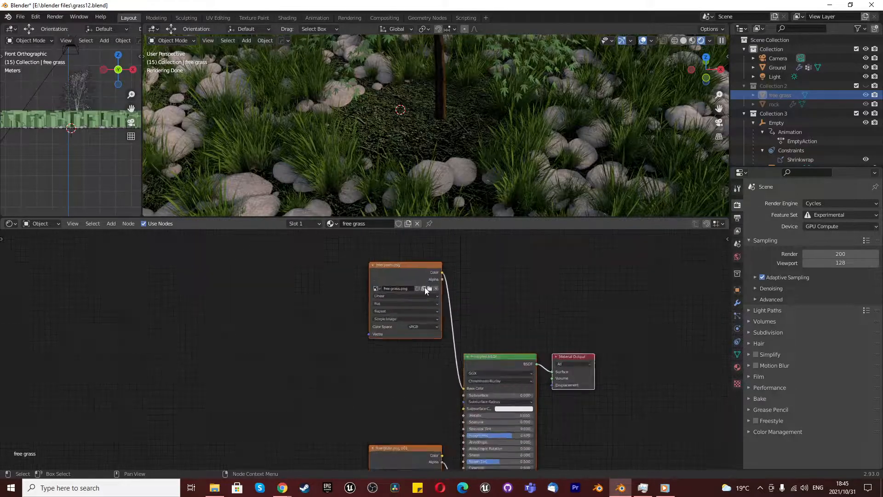
scroll(424, 287, "up", 3)
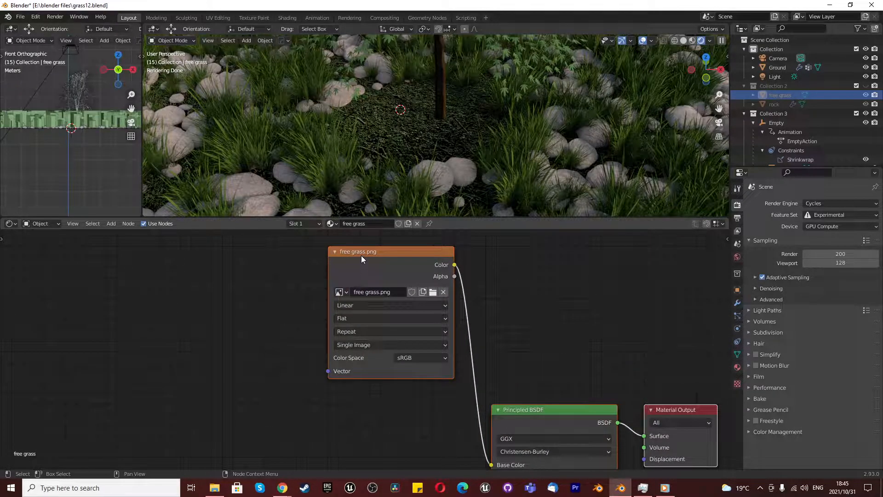
scroll(361, 256, "down", 1)
scroll(404, 302, "up", 1)
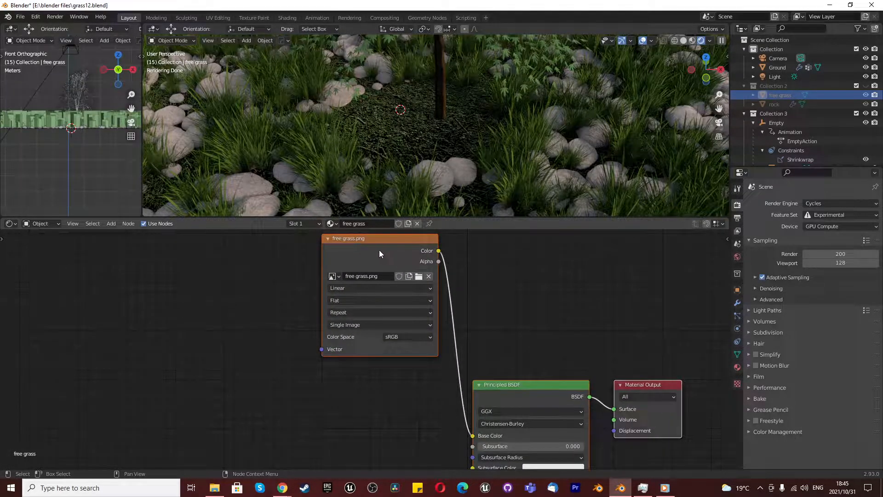
Examine how the free grass.png.001 alpha output and the Normal Map node feed the grass material's Principled BSDF
scroll(414, 368, "down", 4)
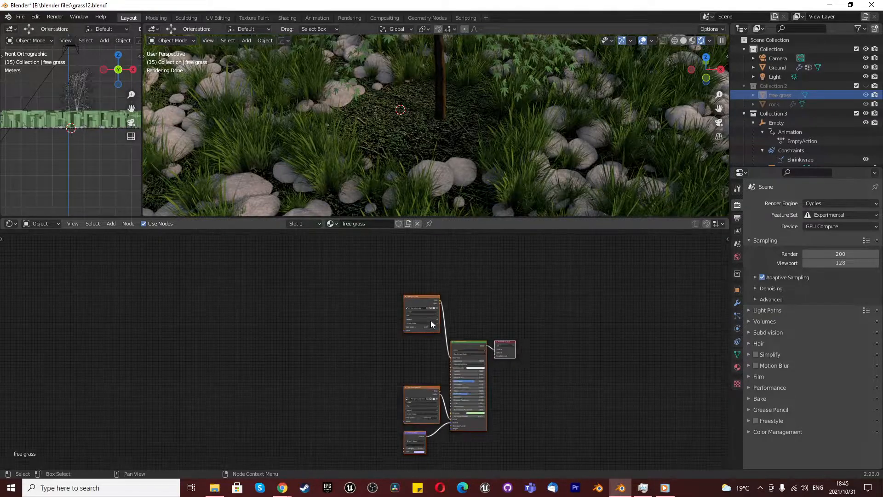
scroll(403, 416, "up", 2)
scroll(404, 417, "up", 3)
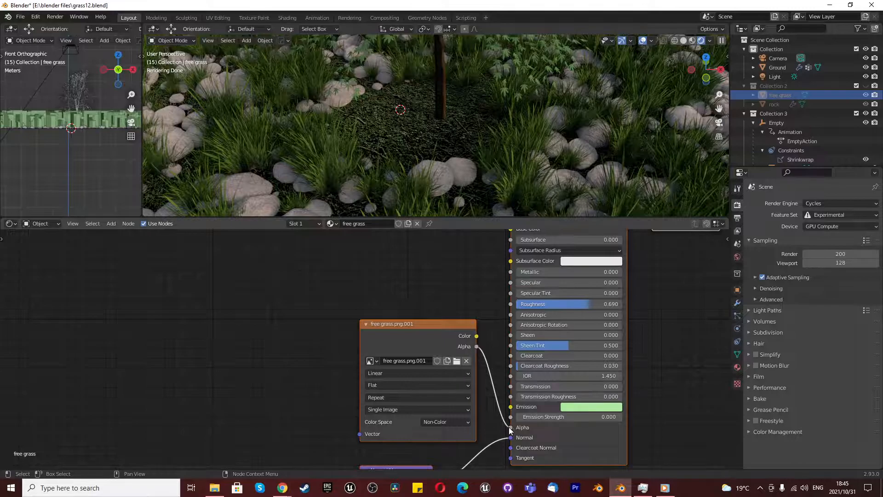
scroll(495, 340, "down", 5)
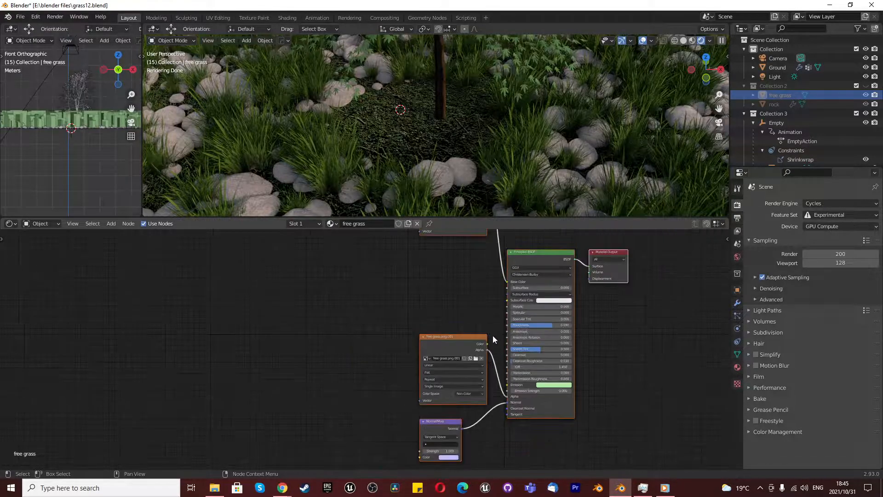
scroll(471, 400, "up", 5)
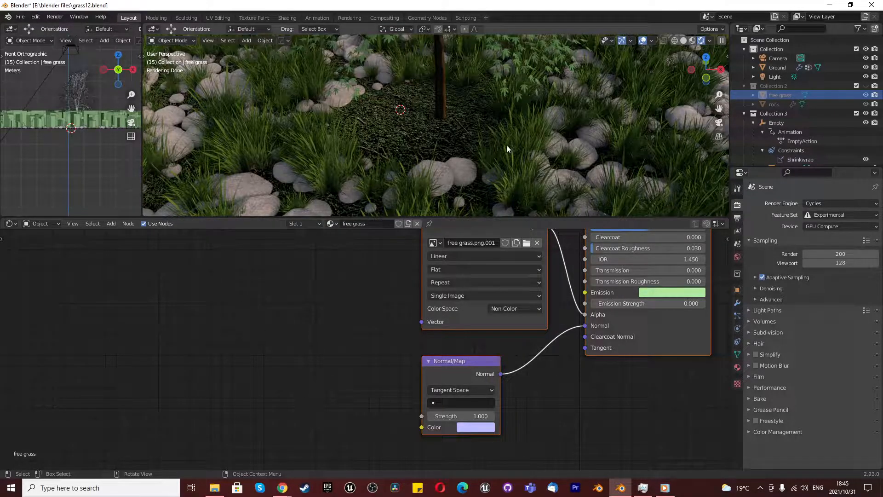
scroll(467, 363, "down", 7)
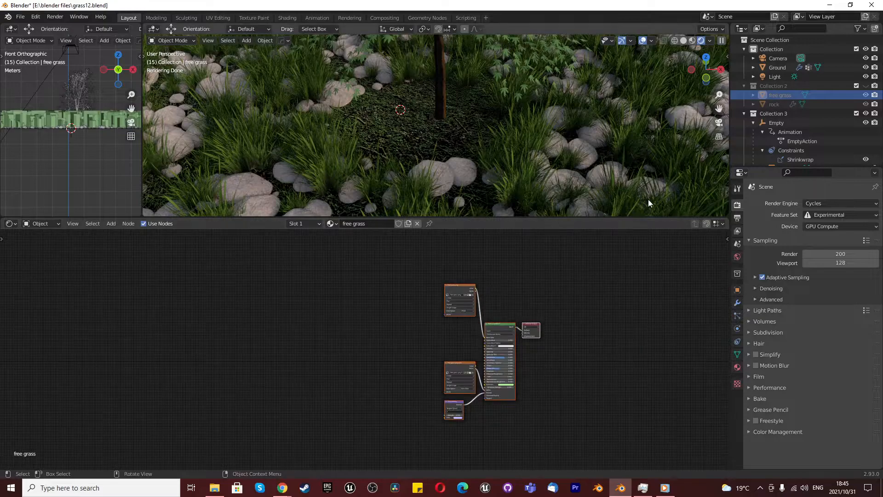
Select the rock object in Collection 2 to load its material nodes
left_click(775, 104)
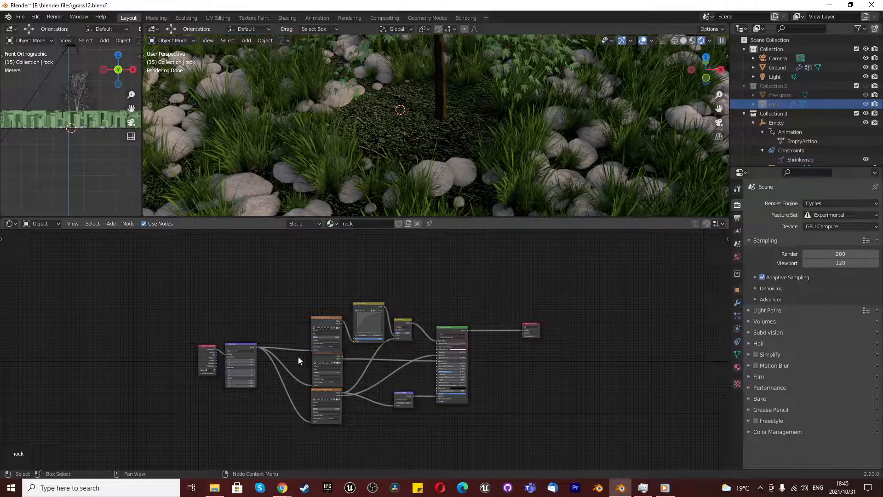
scroll(294, 357, "up", 2)
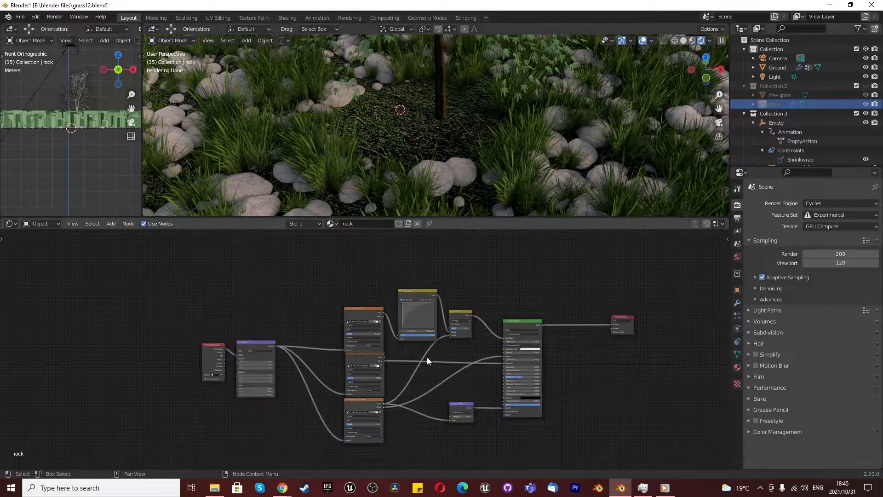
scroll(396, 378, "up", 1)
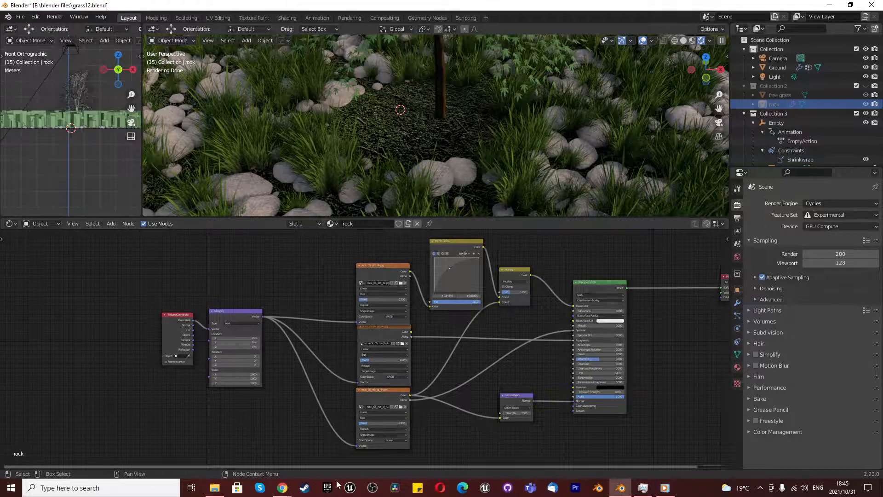
Switch to Chrome, open Poly Haven's texture library from its home page and search it for "rock"
mouse_move(283, 487)
left_click(352, 439)
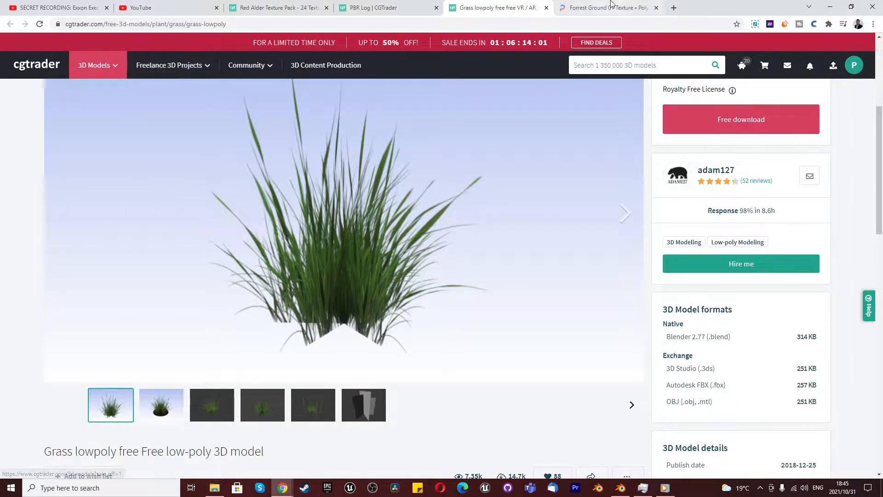
left_click(611, 4)
left_click(56, 45)
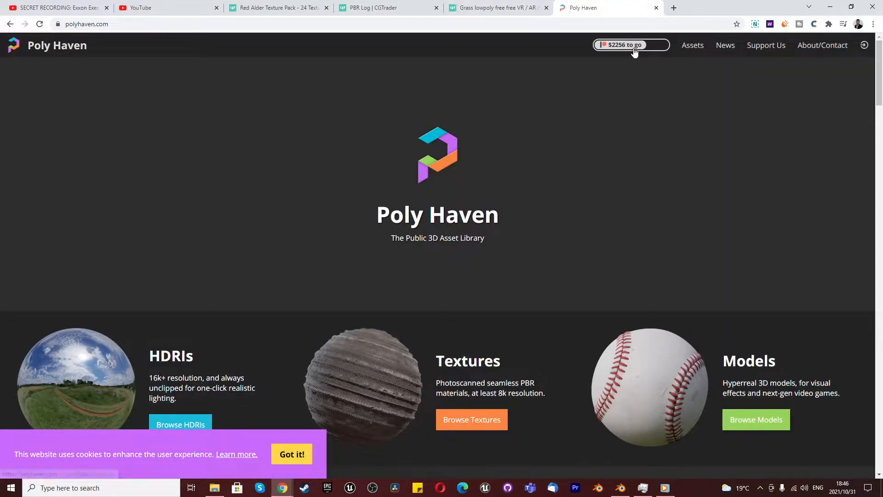
scroll(472, 276, "down", 5)
left_click(355, 168)
left_click(546, 77)
type("rock")
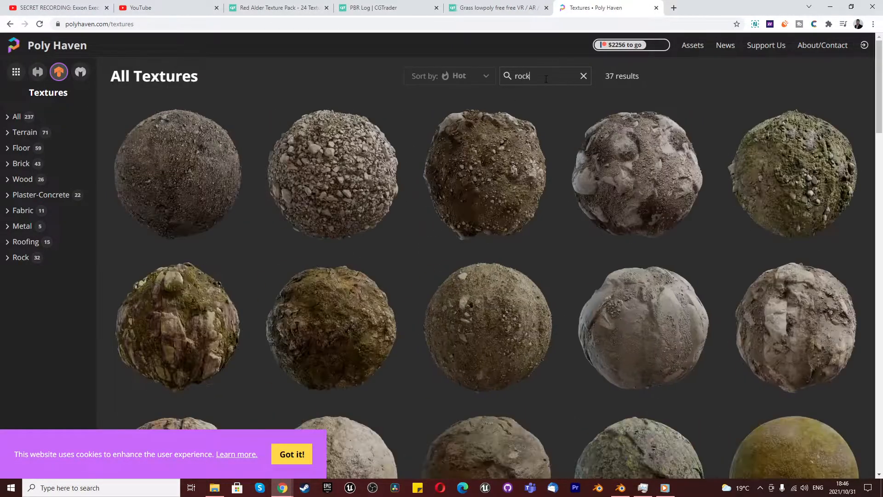
Browse the rock textures and open the Rock 05 texture page to review it
scroll(491, 281, "down", 4)
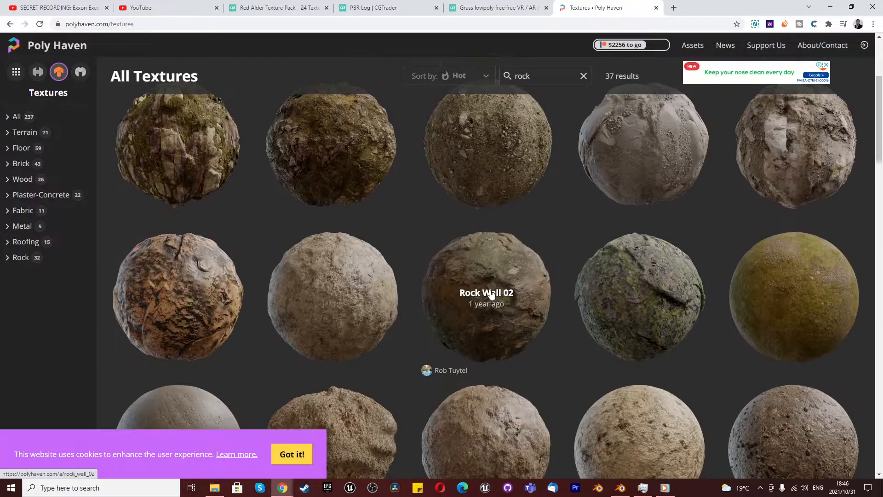
scroll(329, 293, "down", 1)
scroll(655, 209, "up", 2)
scroll(458, 279, "down", 5)
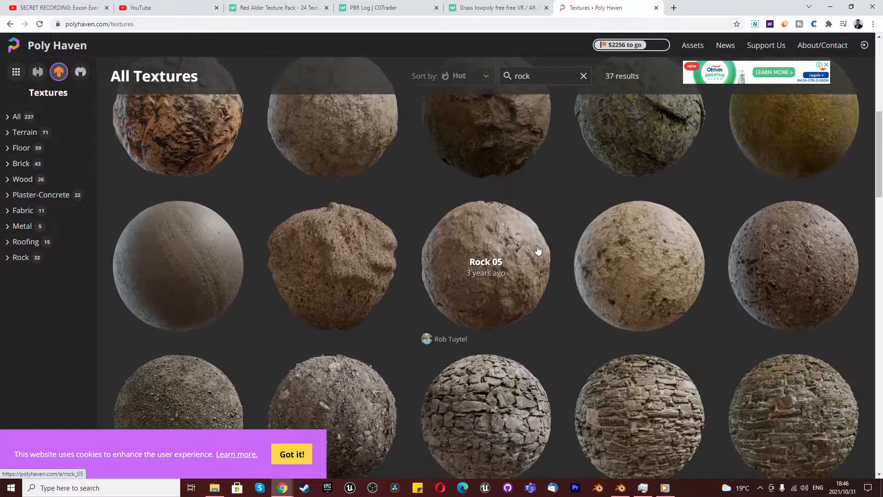
left_click(448, 261)
scroll(311, 292, "down", 3)
scroll(313, 294, "up", 3)
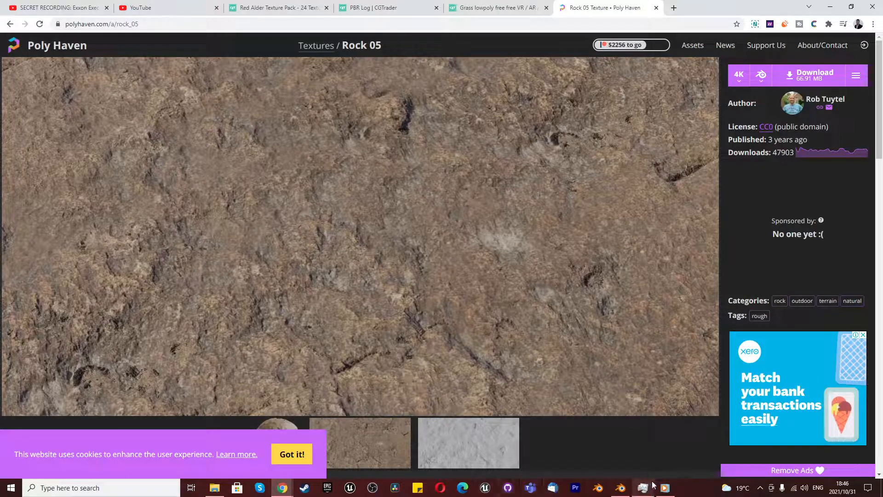
Switch back to Blender and check the projection options of the rock_05_diff_4k.jpg texture node, keeping Box
left_click(623, 486)
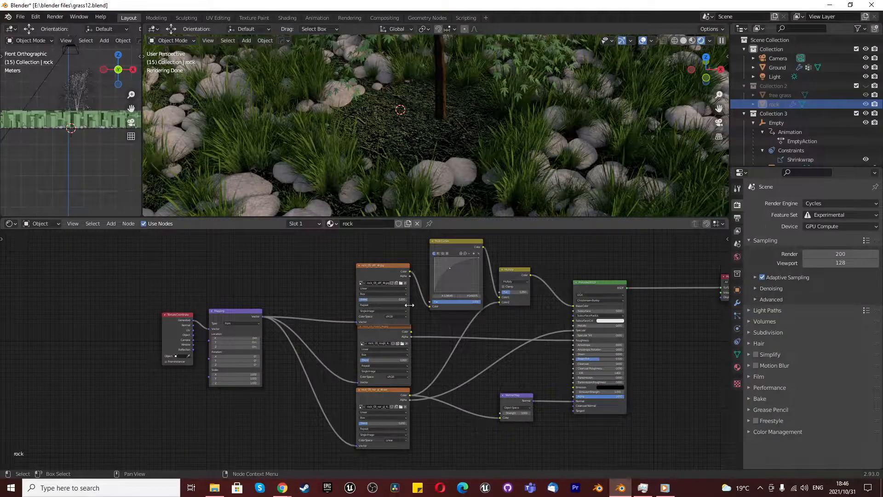
scroll(514, 314, "down", 2)
scroll(491, 307, "up", 4)
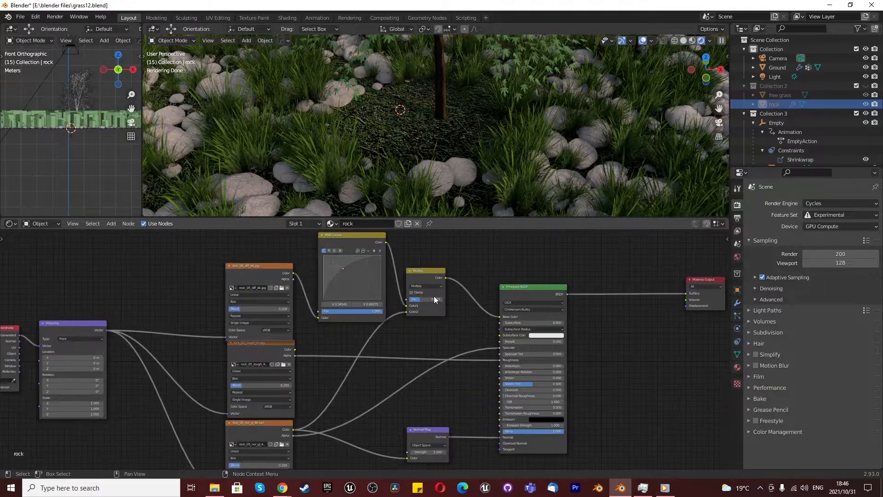
scroll(322, 373, "down", 5)
scroll(226, 323, "up", 6)
scroll(225, 324, "up", 4)
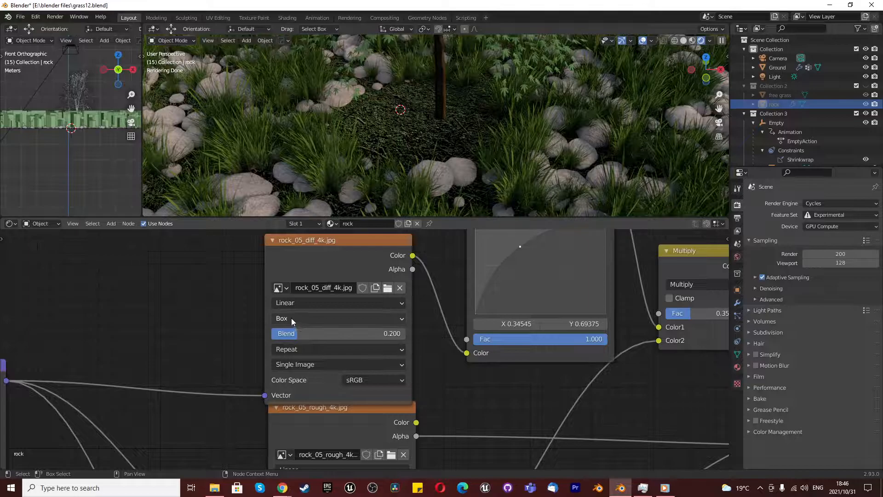
left_click(291, 318)
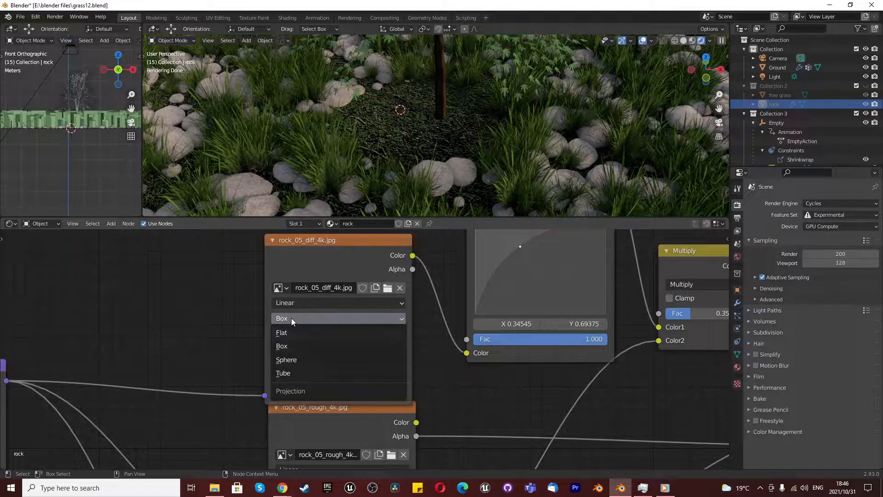
left_click(292, 318)
Compare the rendered rocks with their node chain, examining the rough and normal textures, the Normal Map and the Multiply node
scroll(328, 315, "down", 2)
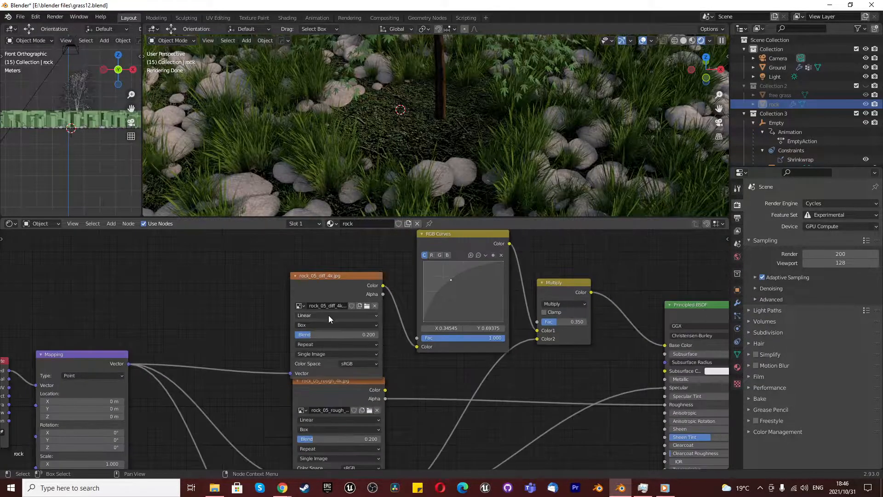
scroll(328, 314, "down", 5)
scroll(330, 310, "up", 2)
scroll(455, 180, "up", 3)
scroll(455, 180, "up", 3)
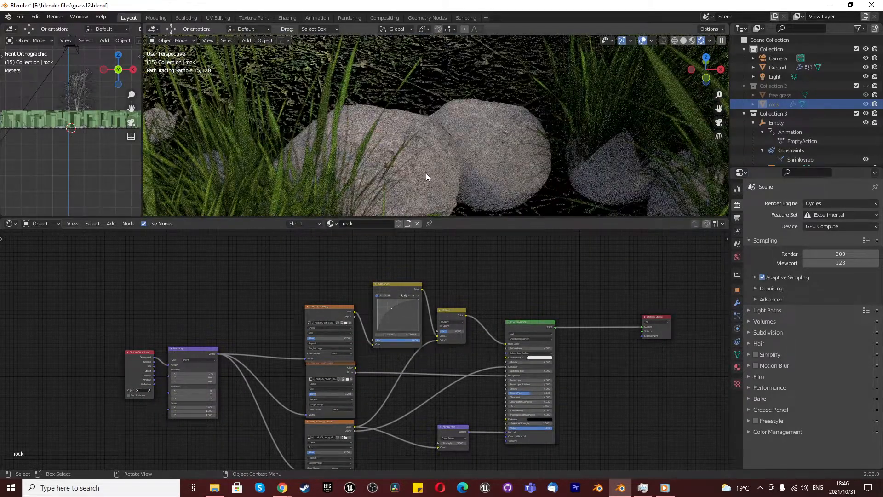
scroll(340, 391, "down", 2)
scroll(416, 431, "up", 5)
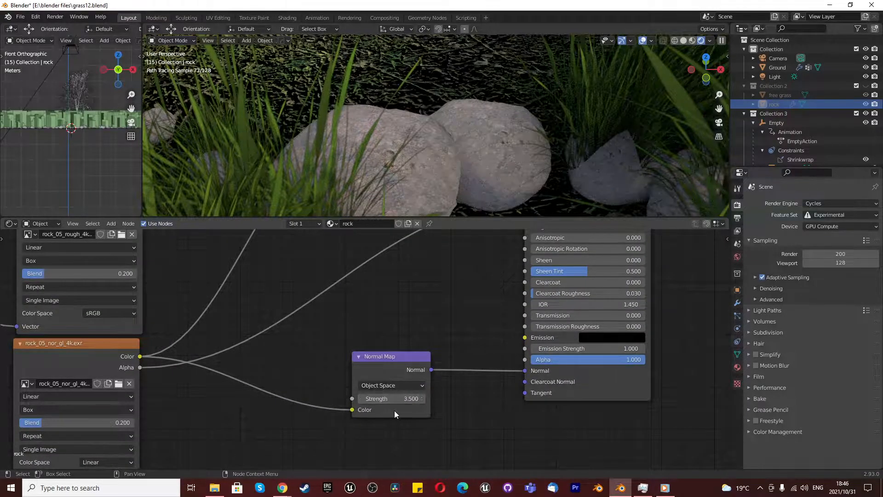
scroll(395, 411, "down", 4)
scroll(219, 390, "down", 3)
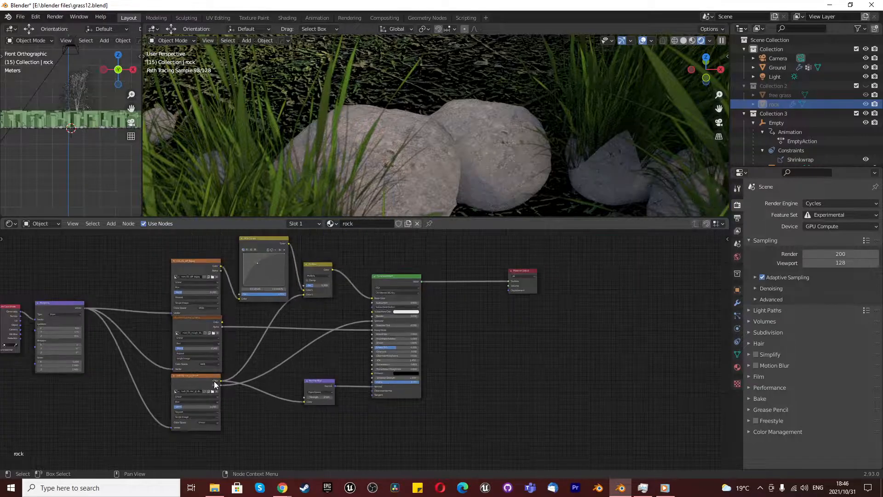
scroll(29, 331, "up", 4)
scroll(555, 416, "down", 3)
scroll(570, 354, "up", 2)
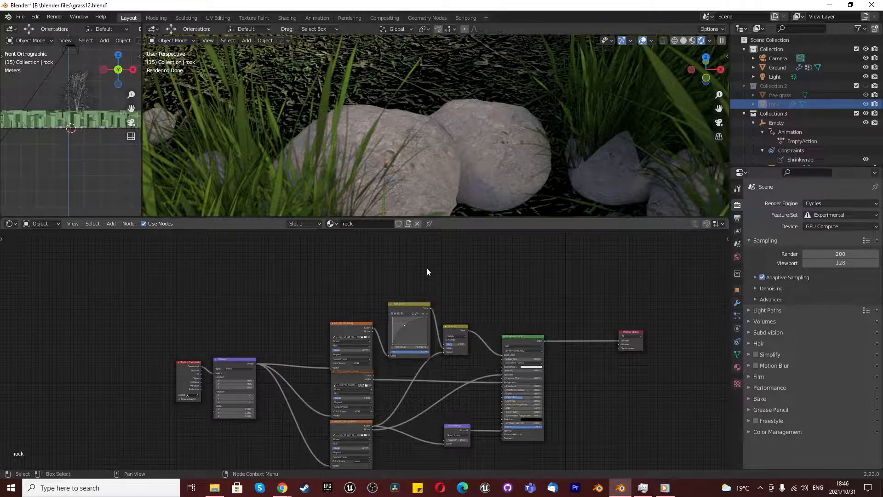
Search the add-ons in the preferences for "tree" to check Sapling Tree Gen, and close the preferences
scroll(449, 169, "down", 5)
scroll(448, 168, "down", 4)
scroll(447, 124, "up", 8)
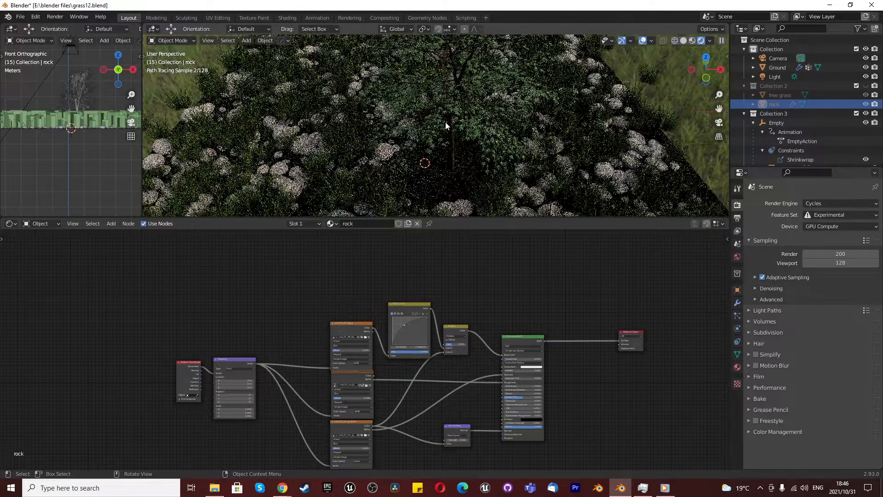
left_click(34, 18)
left_click(62, 147)
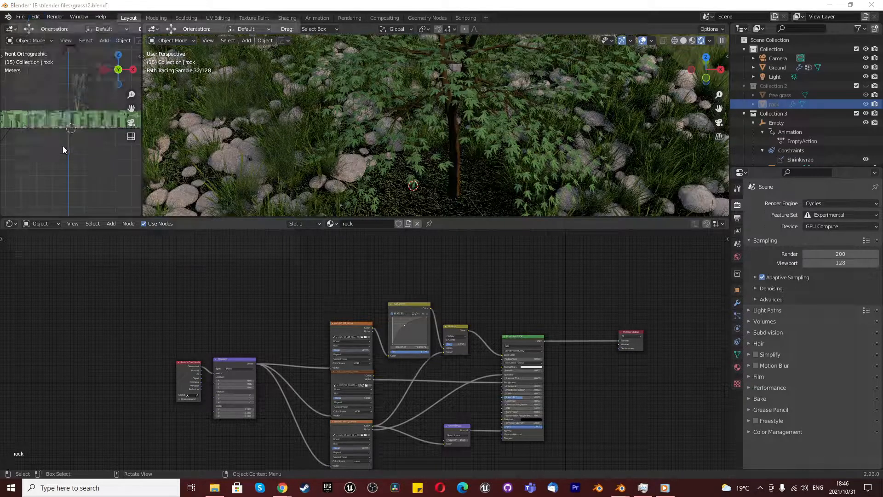
left_click(263, 48)
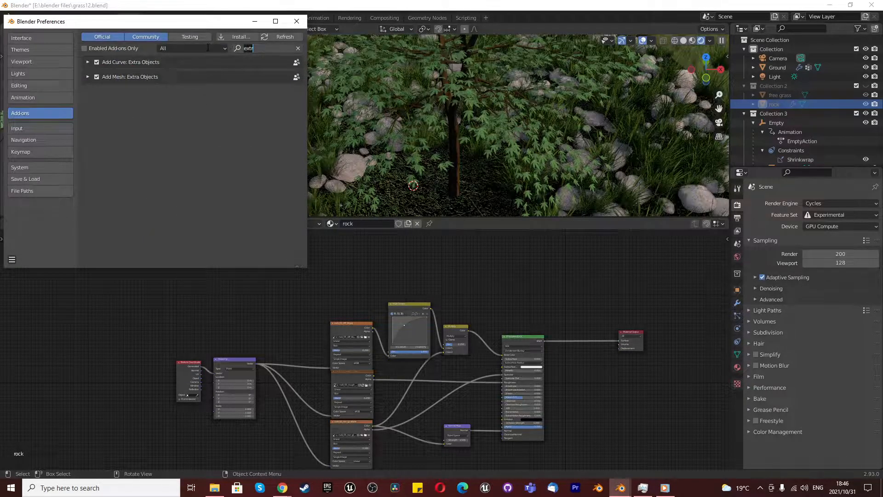
type("tree")
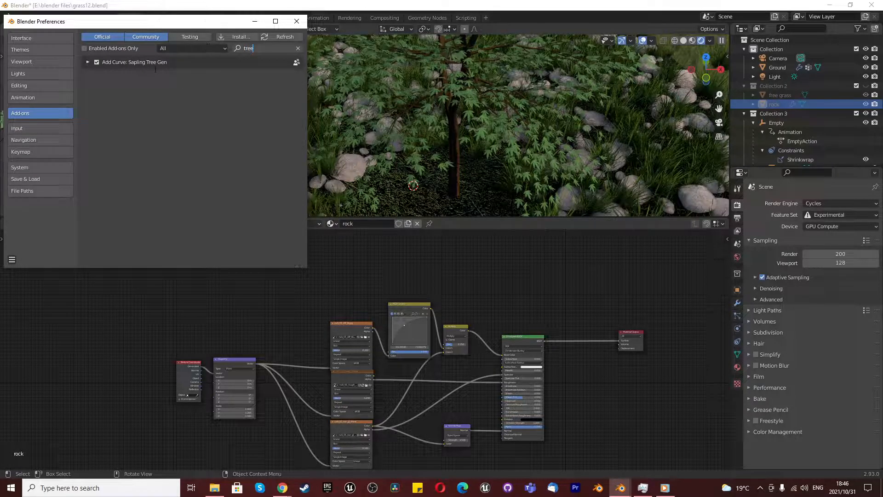
left_click(297, 21)
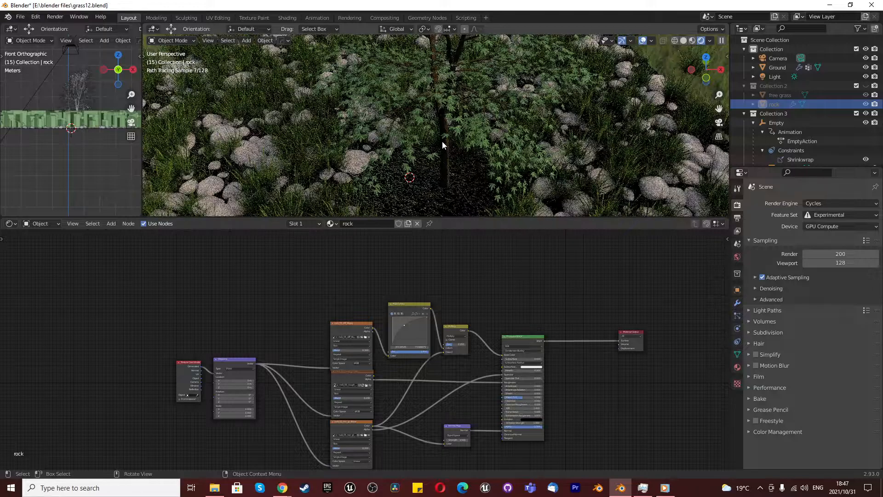
Add a Sapling Tree Gen curve in the front view and enlarge the viewport until all of its settings fit
key("KP_1")
scroll(274, 175, "up", 3)
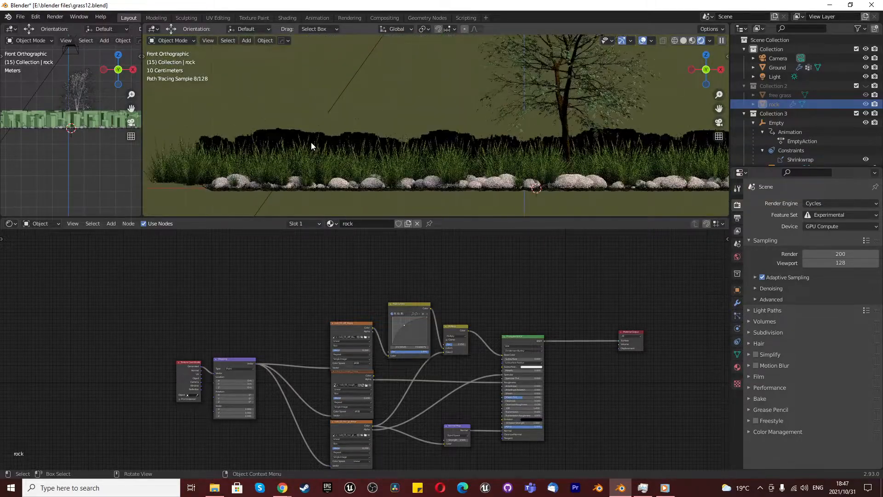
key("shift+a")
mouse_move(311, 142)
mouse_move(289, 153)
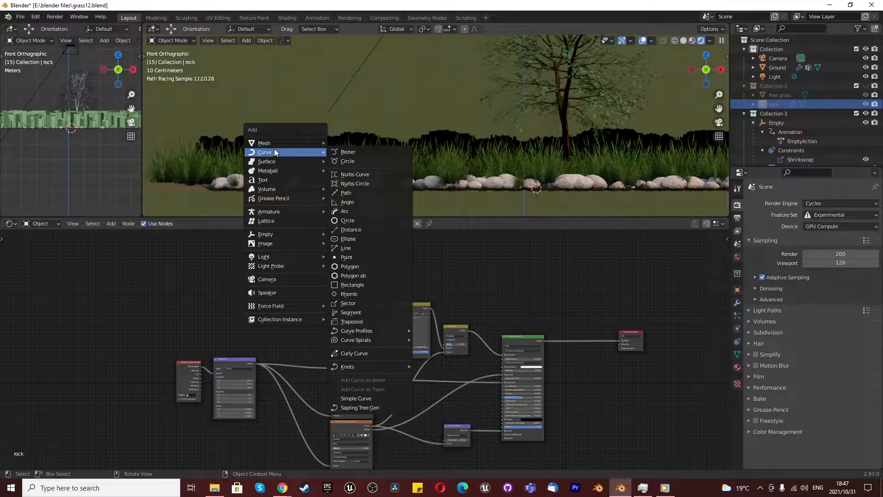
left_click(355, 407)
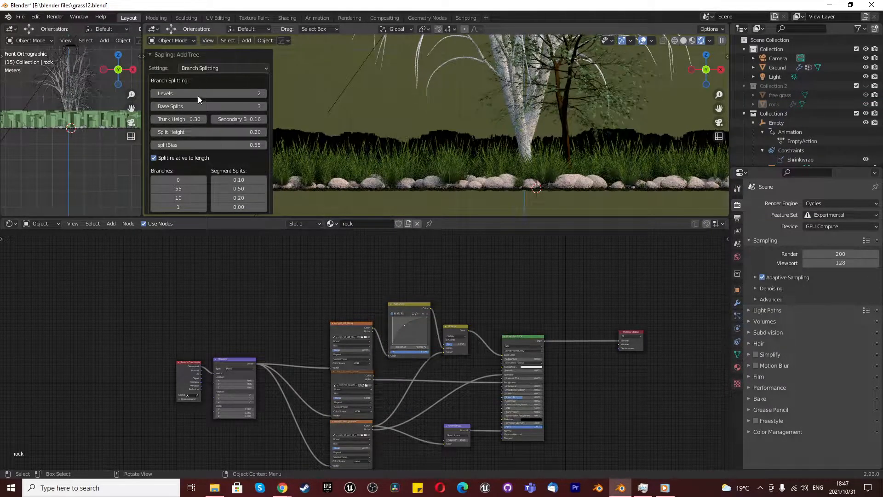
left_click_drag(223, 219, 192, 437)
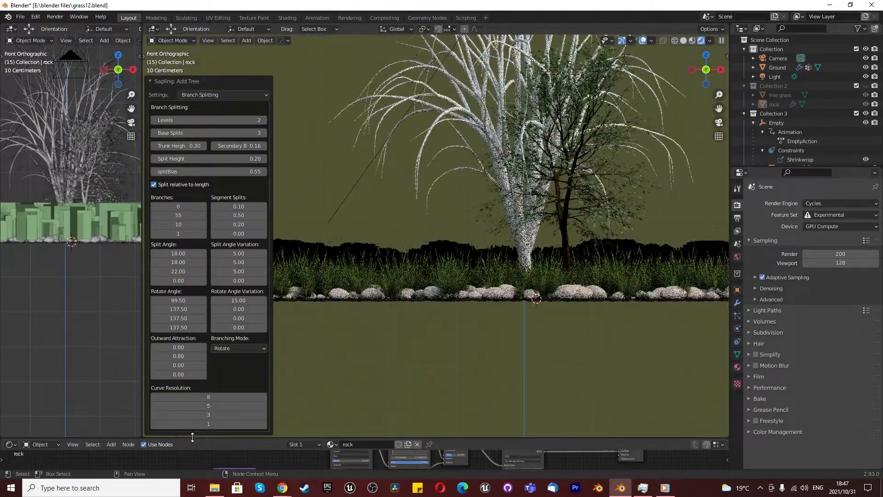
Load the japanese_maple preset in the sapling's Geometry settings and enable Show Leaves in its Leaves settings
left_click(203, 96)
left_click(202, 104)
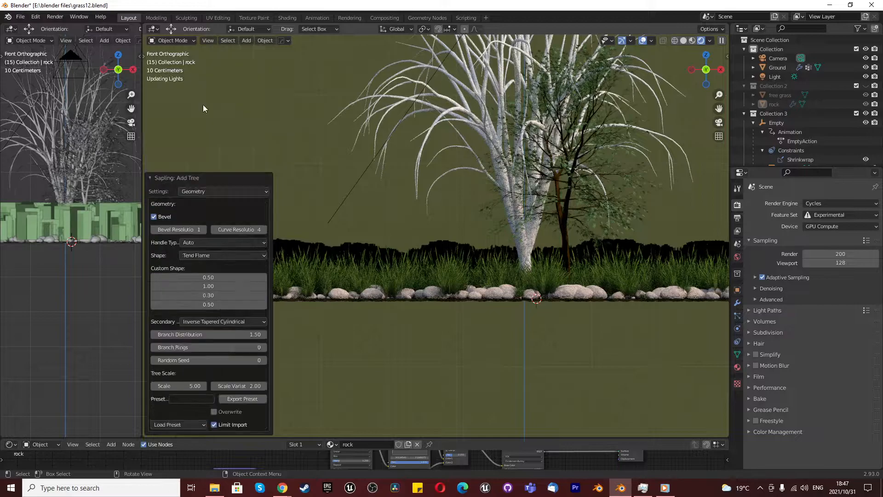
left_click(167, 424)
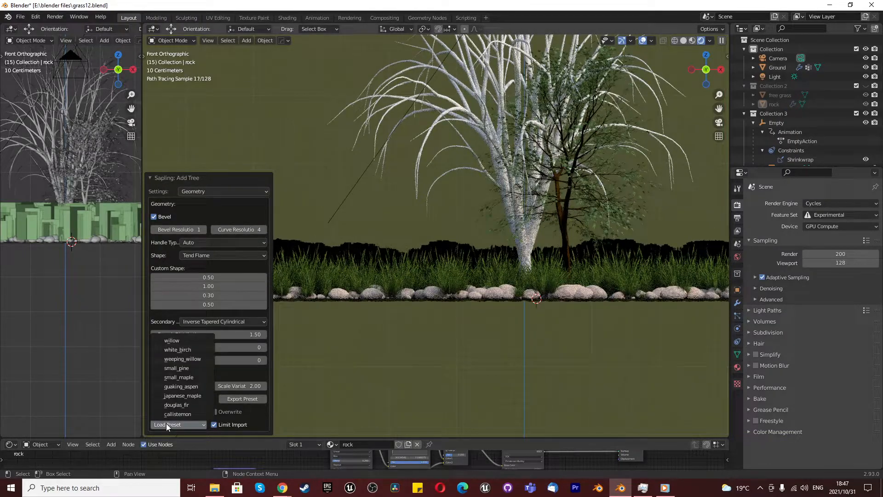
left_click(181, 404)
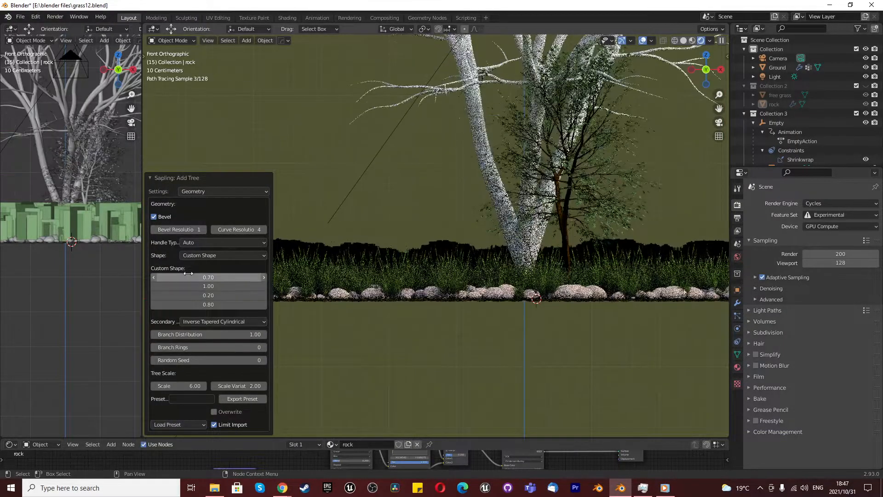
left_click(195, 192)
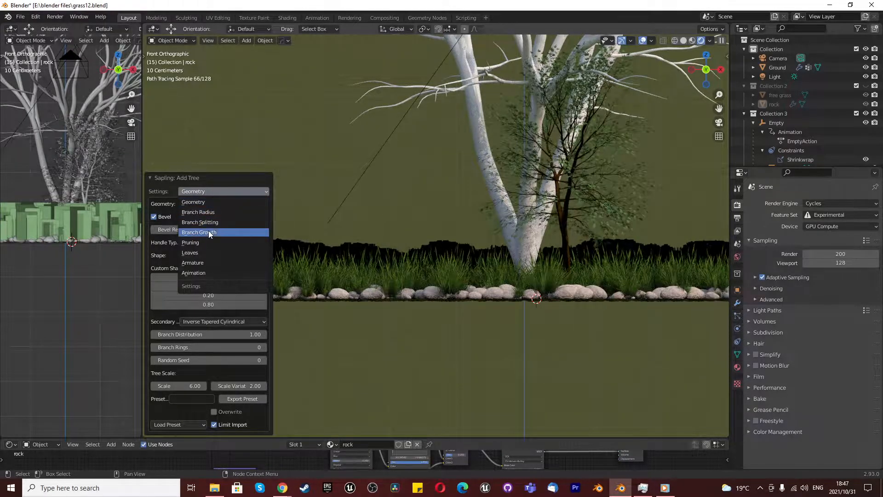
left_click(153, 271)
Set the sapling's branch levels to 3 and base splits to 0, and return to its Leaves settings
left_click(202, 245)
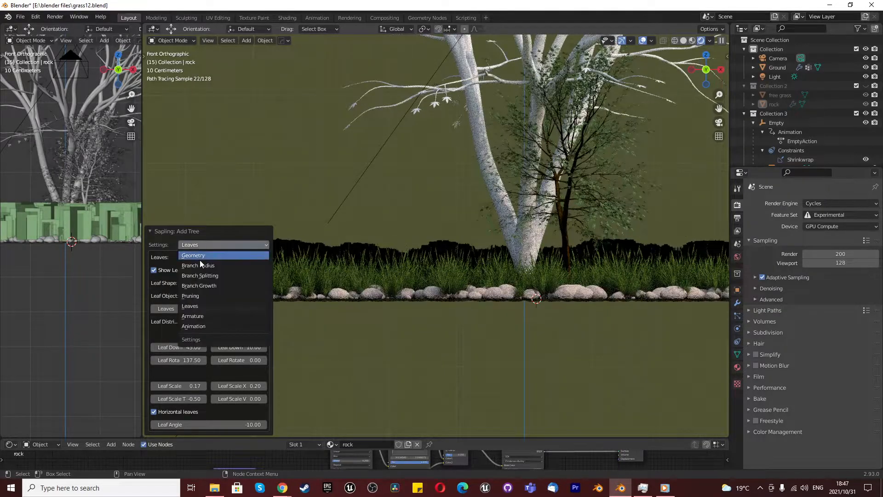
left_click(203, 275)
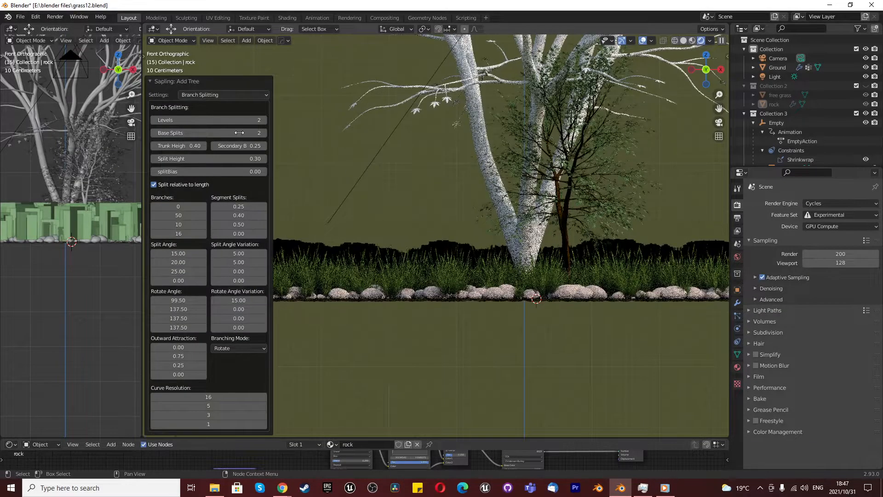
left_click(263, 119)
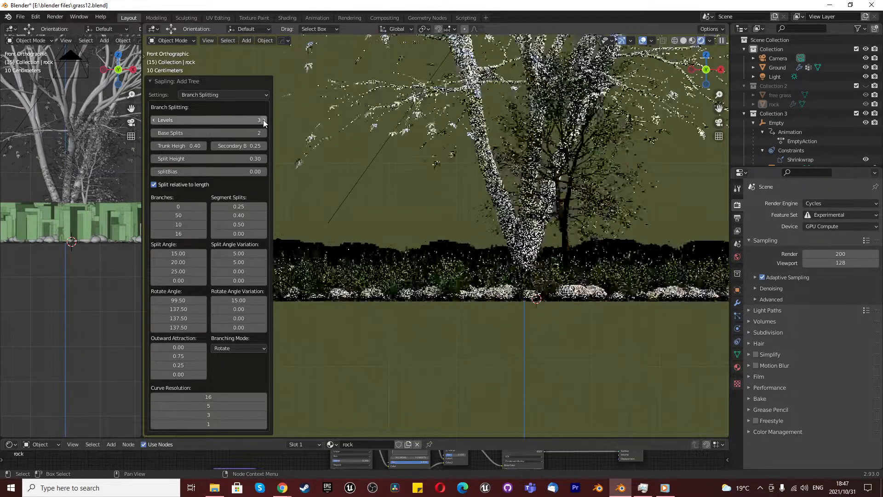
left_click(153, 133)
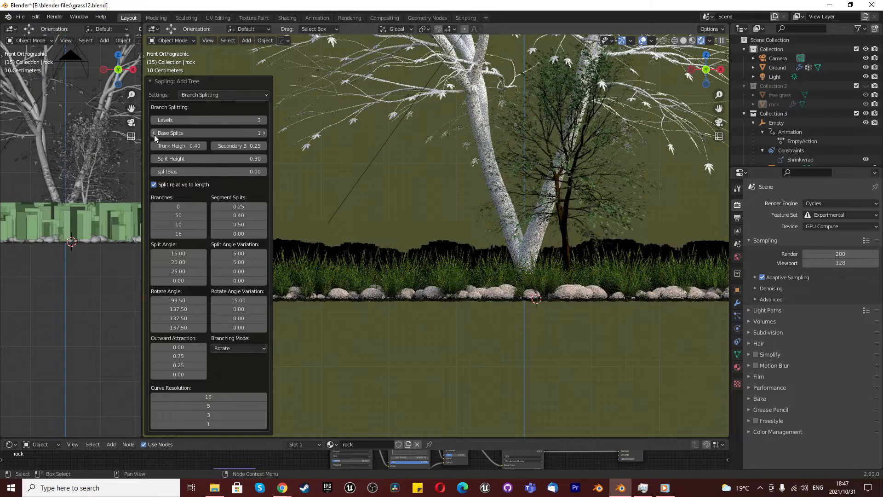
left_click(154, 133)
left_click(219, 94)
left_click(202, 156)
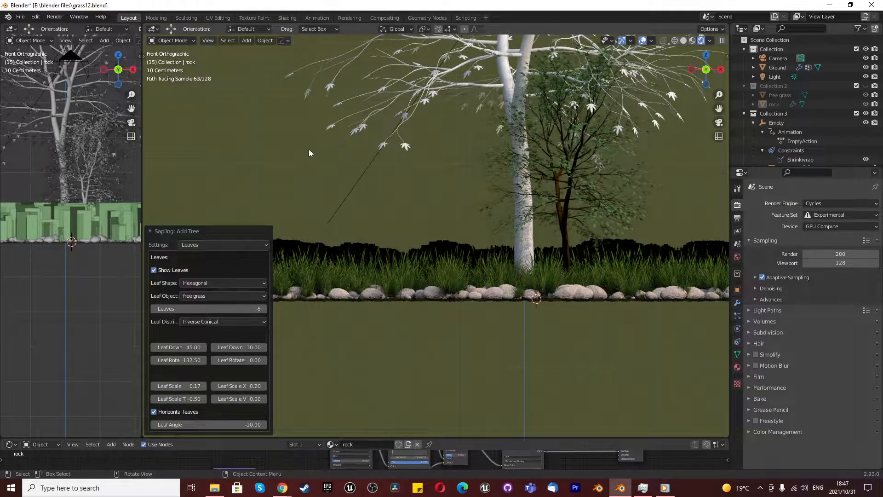
Select the existing tree's leaves, and undo back to before the demonstration sapling was added
left_click(528, 183)
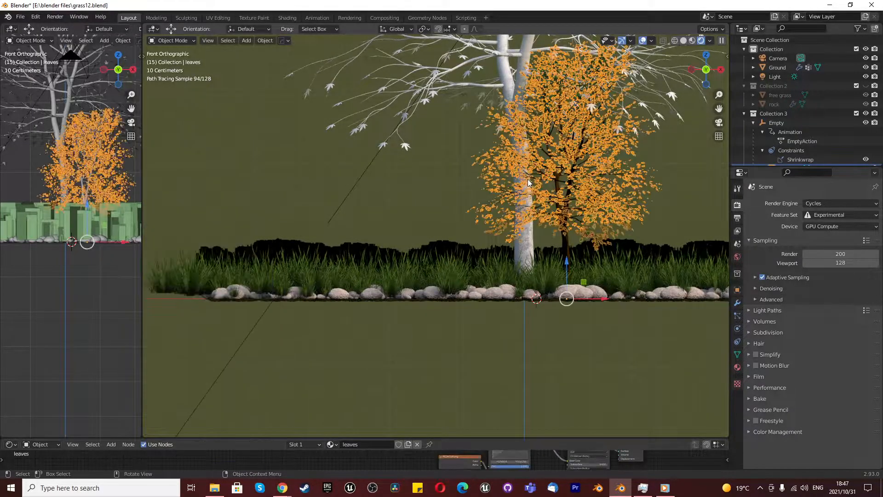
left_click(458, 85)
key("ctrl+z")
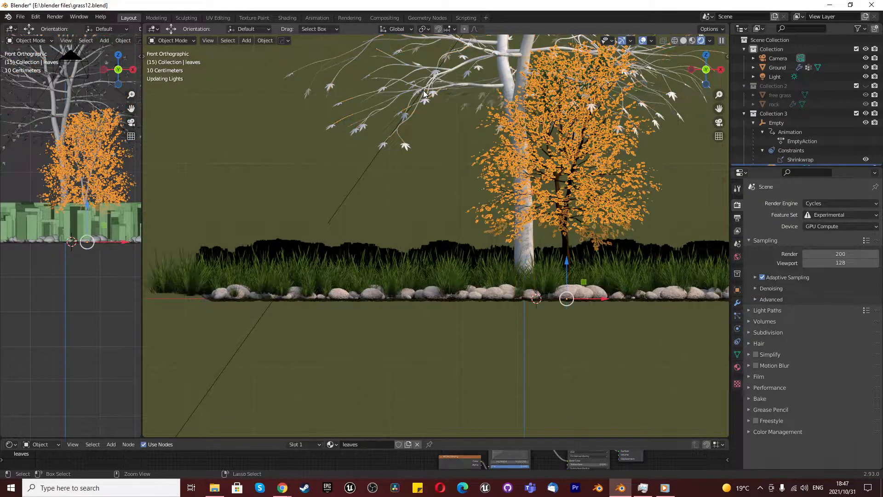
key("ctrl+z")
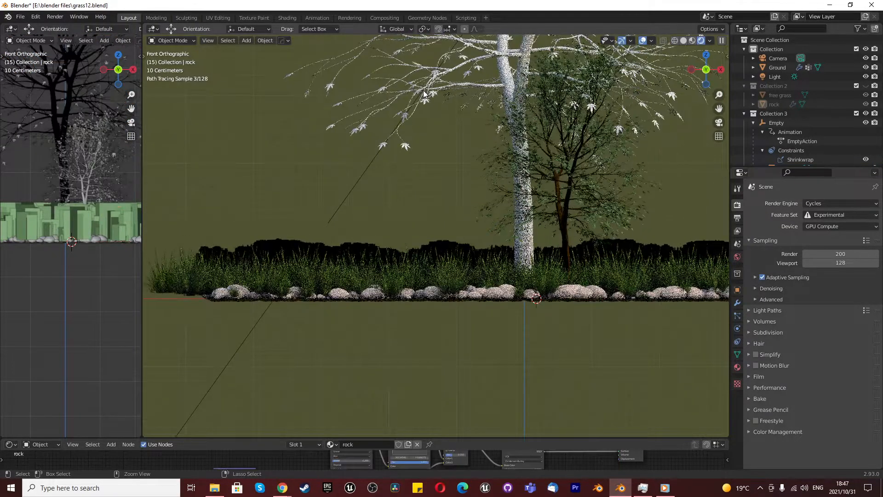
key("ctrl+z")
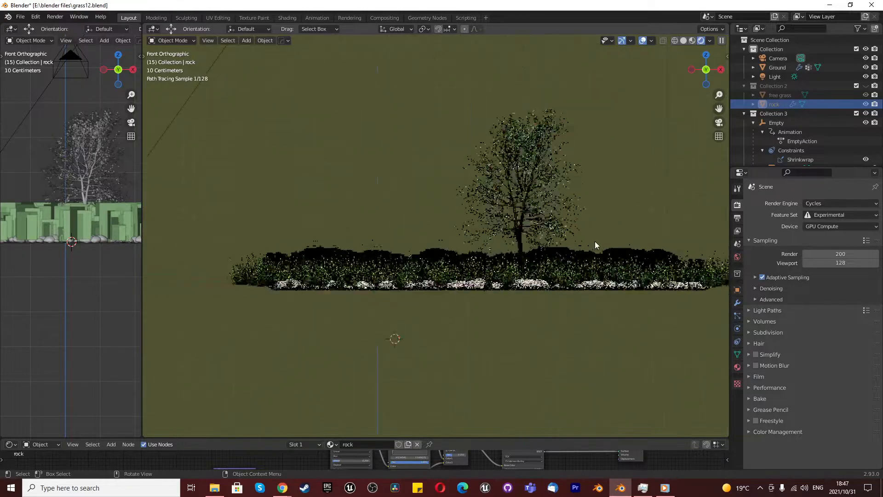
Select the existing tree's trunk and branches to bring up the tree base material
scroll(595, 241, "up", 5)
scroll(380, 202, "up", 5)
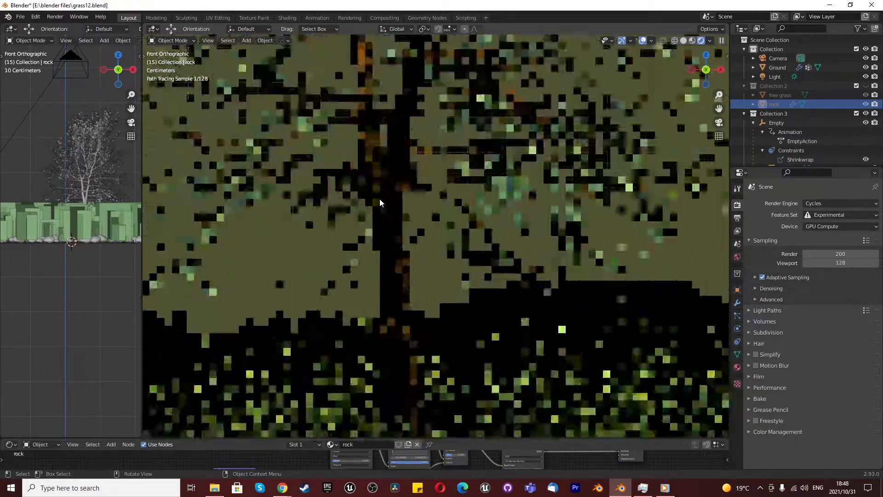
left_click(388, 261)
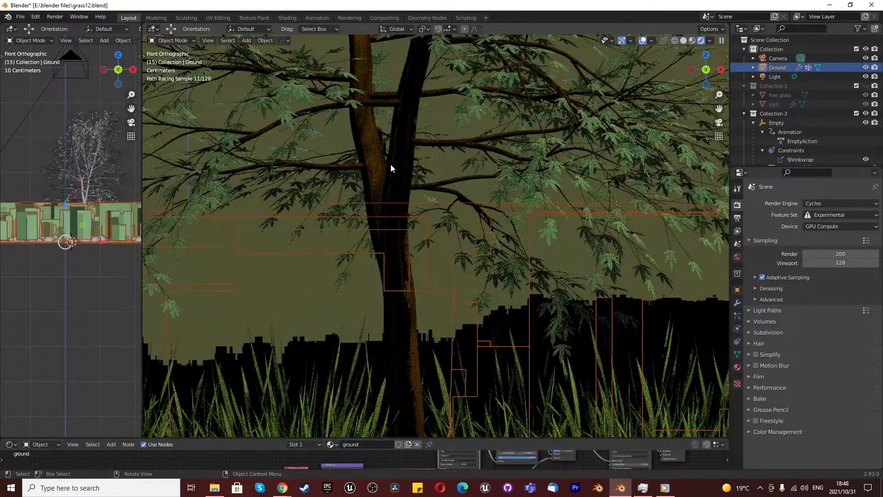
scroll(391, 164, "down", 5)
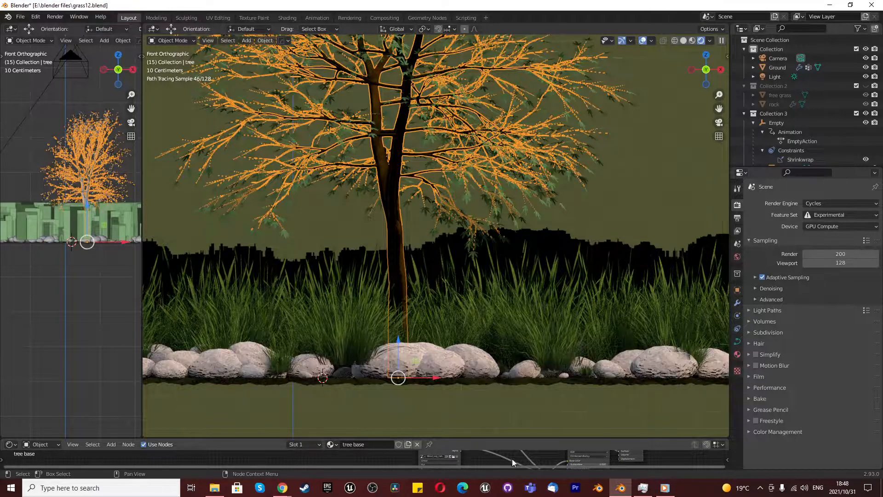
Switch to Chrome and review the PBR Log download page on CGTrader with its WoodLog v1.0.rar file
mouse_move(283, 487)
left_click(332, 444)
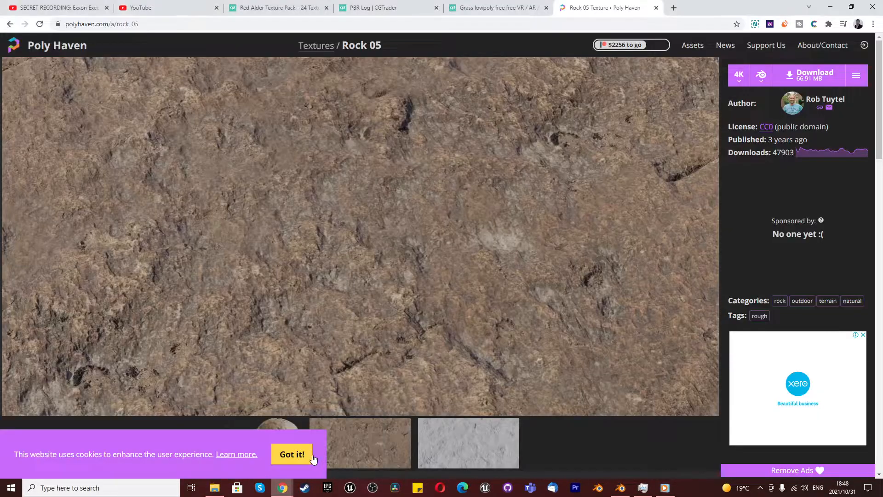
left_click(357, 9)
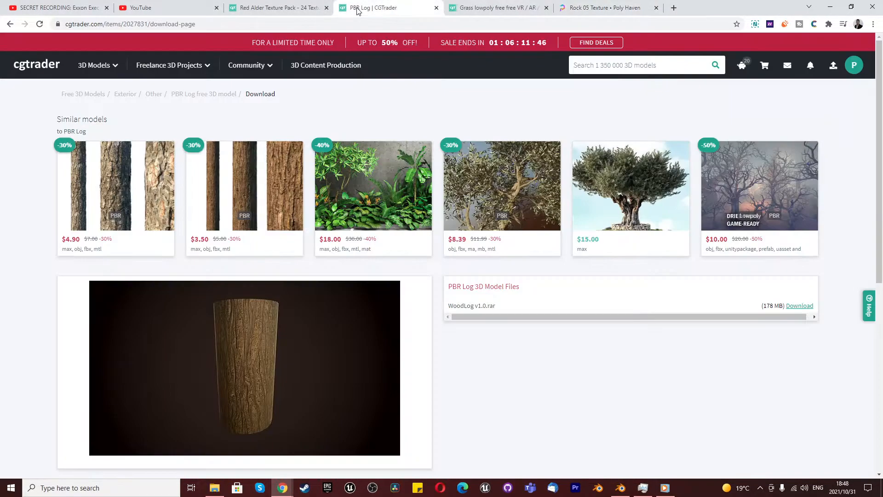
scroll(262, 286, "down", 3)
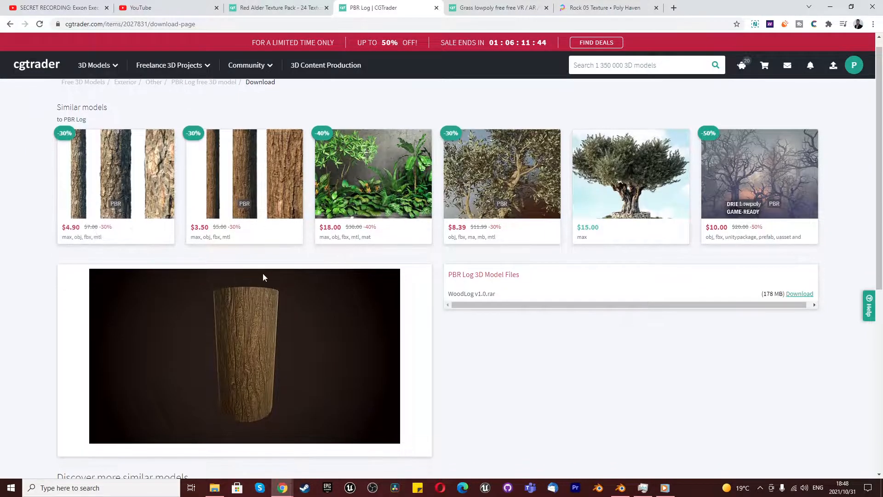
scroll(233, 294, "up", 2)
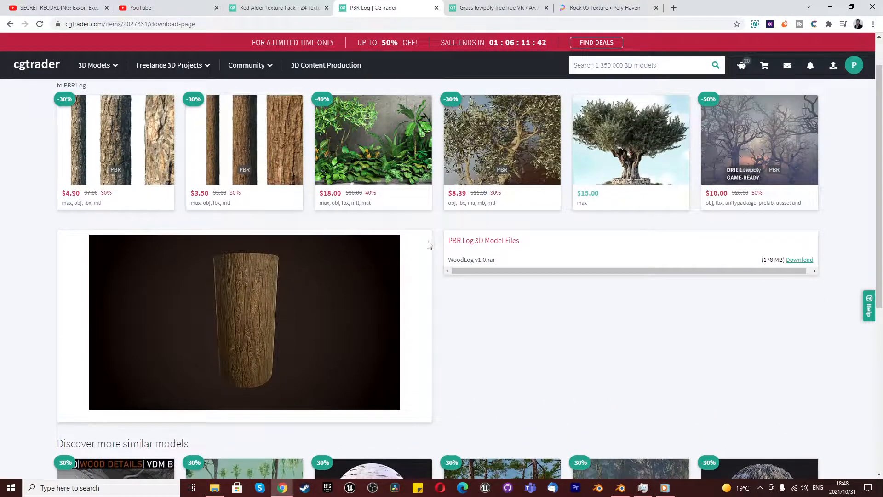
scroll(405, 304, "down", 4)
scroll(394, 303, "up", 4)
Open the PBR Log free 3D model page and look over its wood log preview
scroll(194, 299, "up", 1)
left_click(198, 96)
scroll(638, 282, "down", 3)
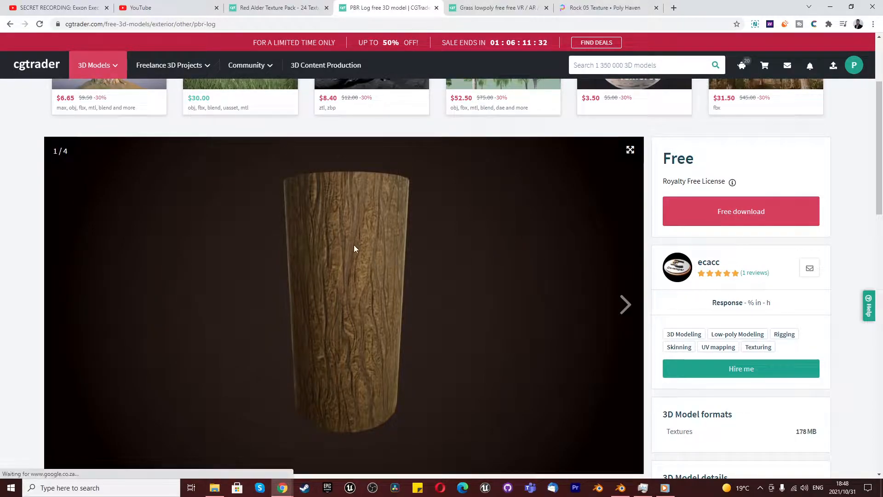
scroll(355, 248, "up", 2)
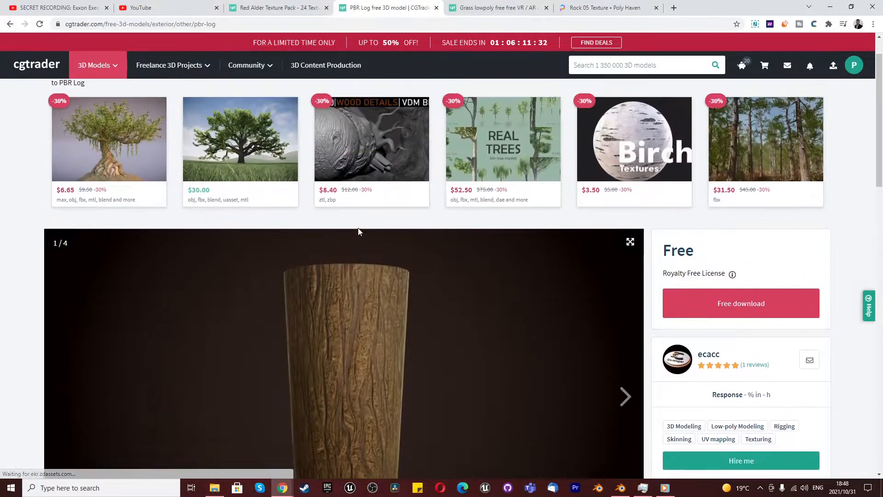
Switch back to Blender, enlarge the shader editor to view the whole tree base node setup, and locate the tree object in the outliner
left_click(620, 488)
left_click_drag(255, 440, 270, 245)
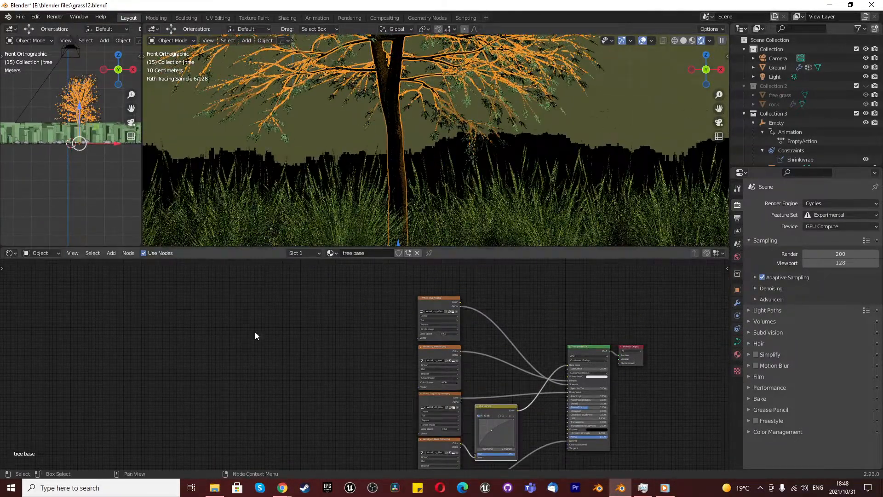
scroll(258, 324, "down", 2)
scroll(773, 124, "down", 3)
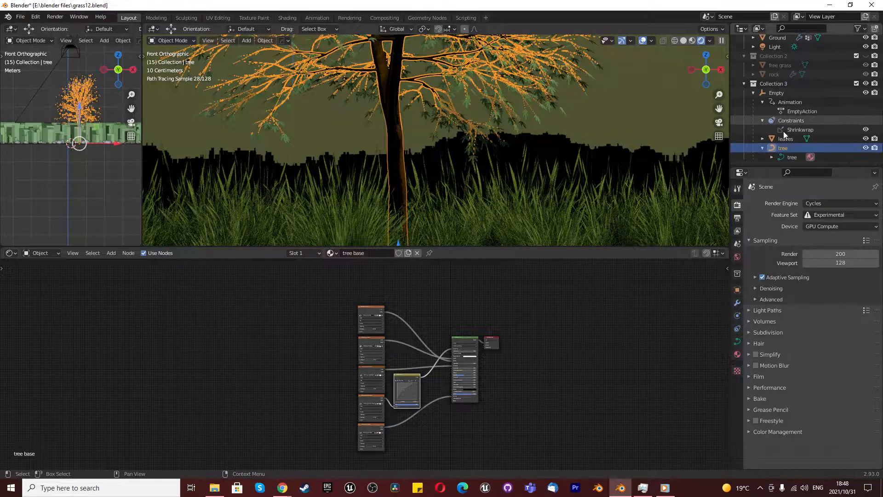
Examine how the Wood_Log AO and metallic textures connect to the Principled BSDF in the tree base material
scroll(372, 326, "up", 4)
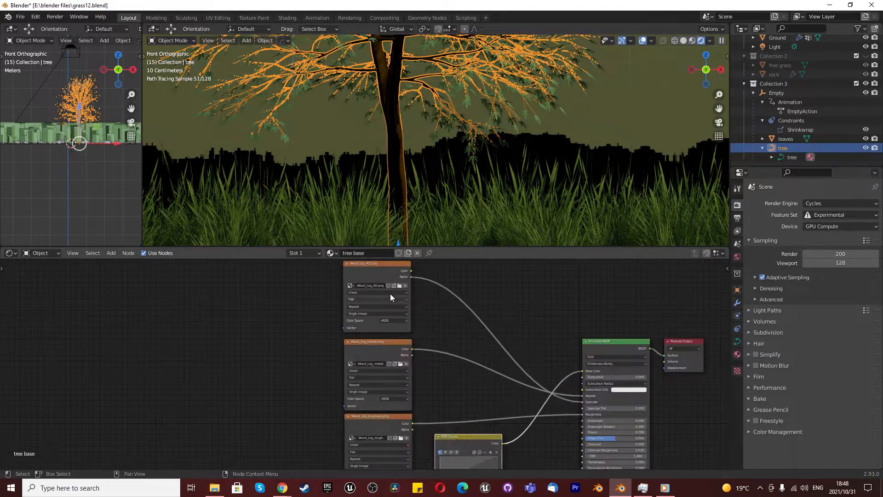
scroll(399, 315, "up", 3)
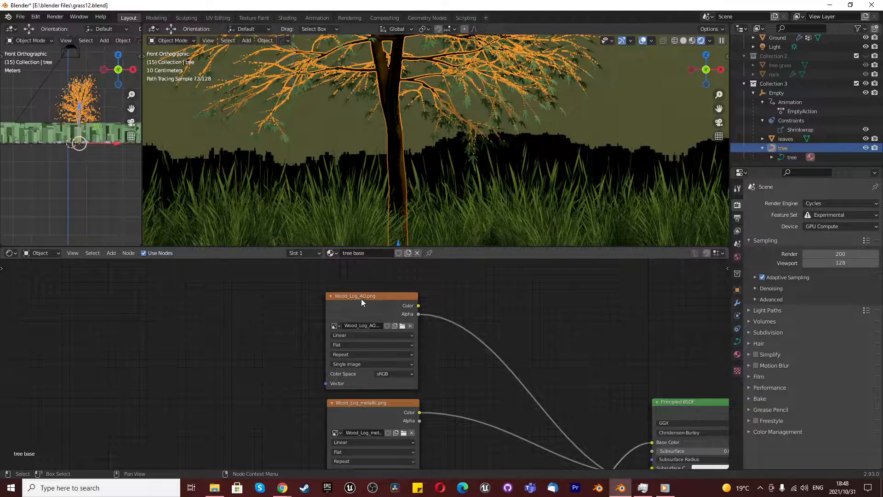
scroll(579, 436, "up", 2)
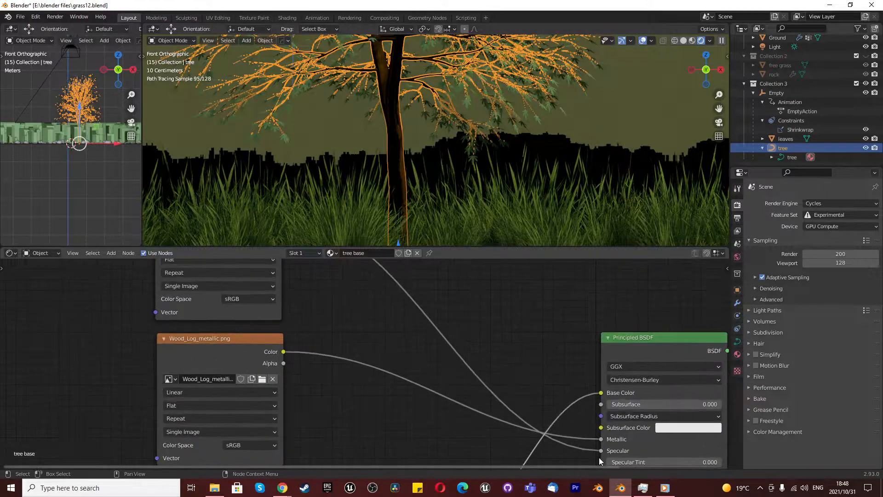
scroll(401, 342, "down", 3)
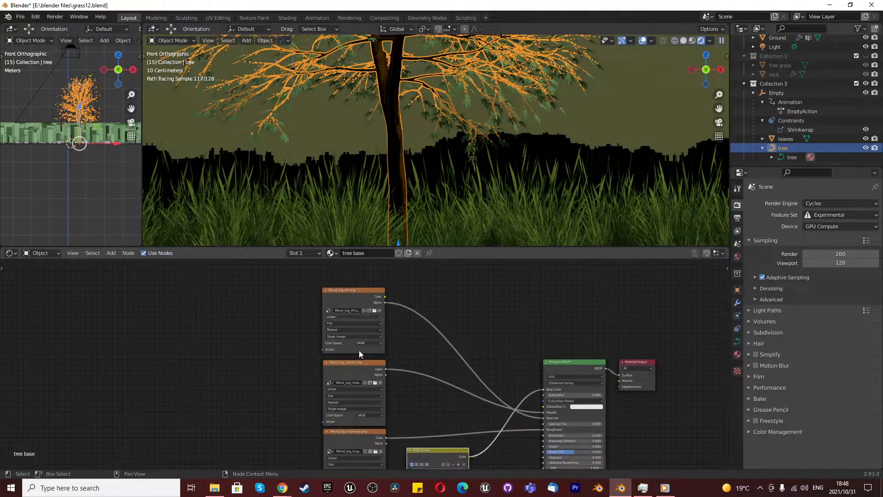
scroll(415, 408, "up", 4)
scroll(363, 334, "down", 5)
scroll(529, 377, "up", 2)
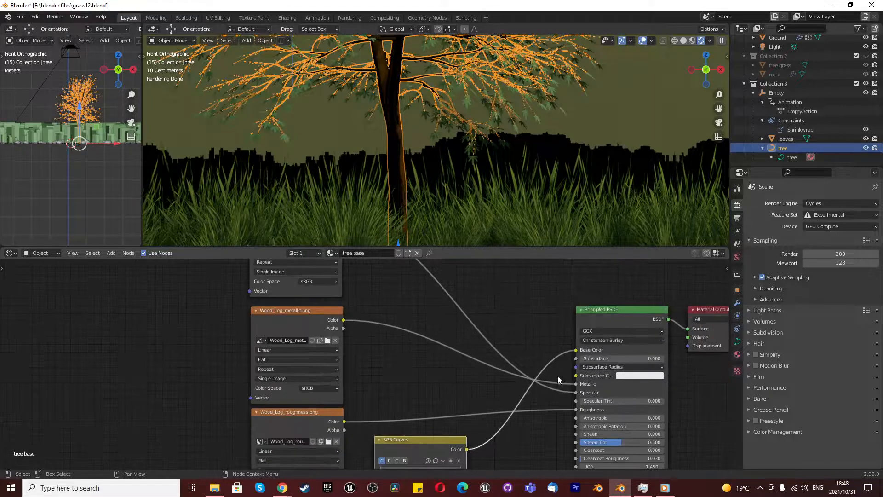
Examine the roughness texture connection and the base color texture routed through the RGB Curves node
scroll(282, 294, "down", 6)
scroll(281, 437, "up", 6)
scroll(317, 351, "up", 2)
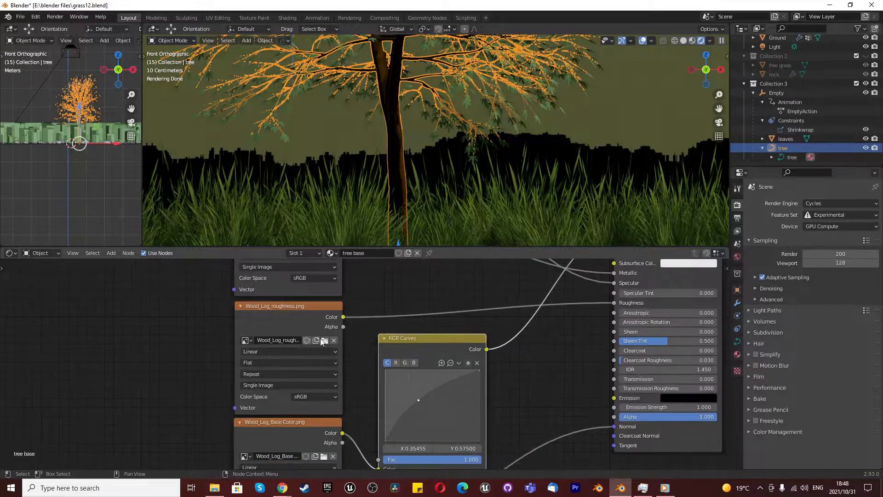
scroll(223, 394, "down", 3)
scroll(294, 414, "up", 3)
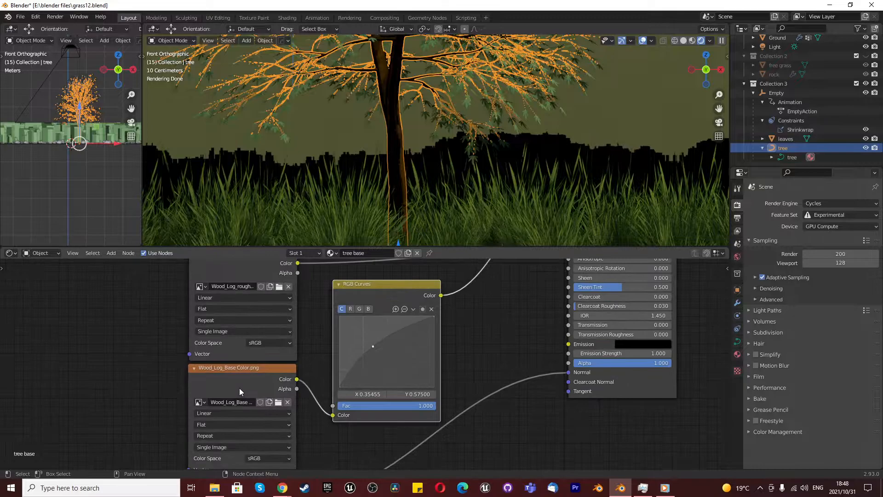
Inspect the red, green, blue and combined channel curves of the RGB Curves node in the tree base material
scroll(341, 304, "down", 2)
scroll(280, 341, "up", 1)
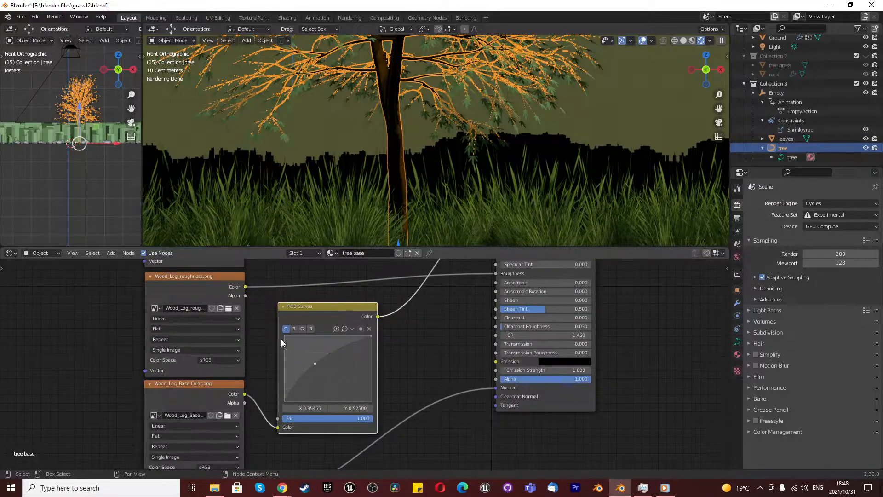
scroll(307, 382, "down", 4)
scroll(302, 354, "up", 5)
left_click(289, 352)
left_click(299, 353)
left_click(311, 352)
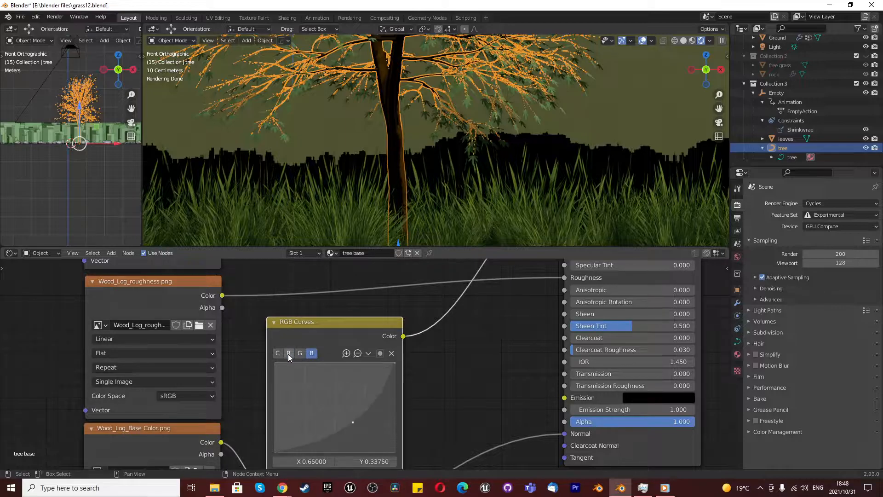
left_click(277, 354)
scroll(263, 410, "down", 5)
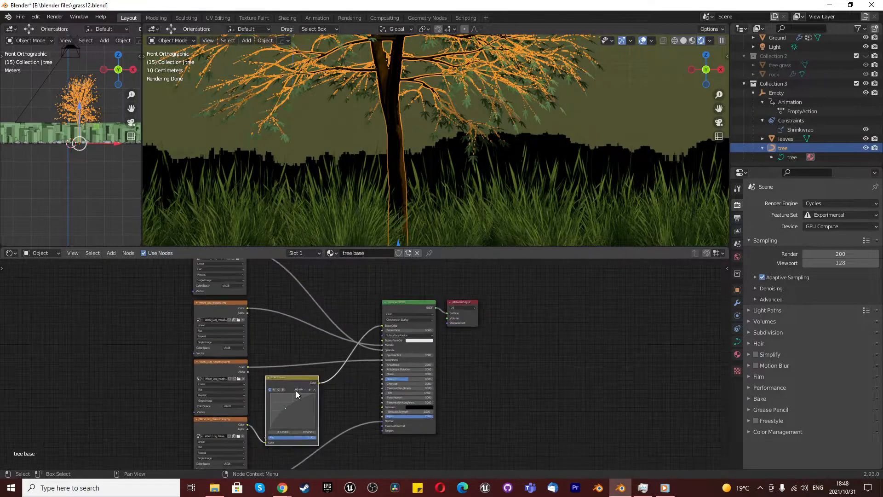
Follow the RGB Curves output to the Base Color input of the Principled BSDF in the tree base material
scroll(421, 313, "up", 3)
scroll(421, 313, "up", 2)
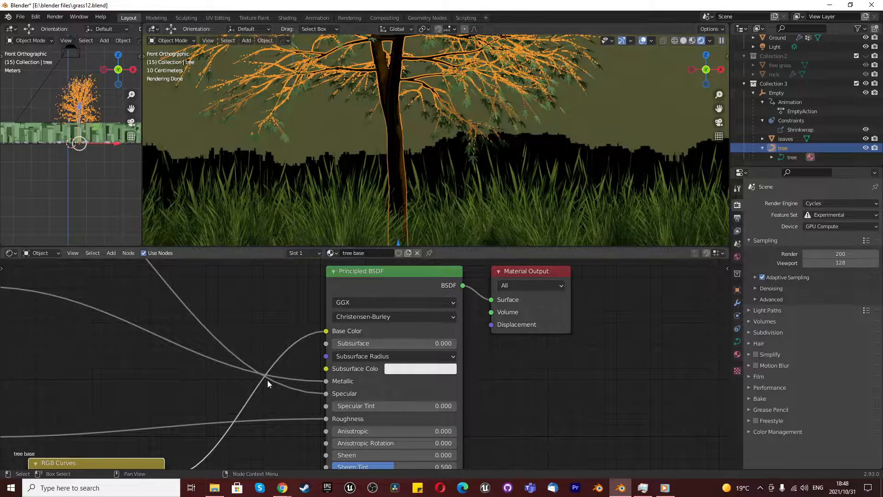
scroll(257, 377, "down", 3)
scroll(146, 418, "down", 4)
scroll(137, 371, "up", 3)
scroll(139, 416, "down", 3)
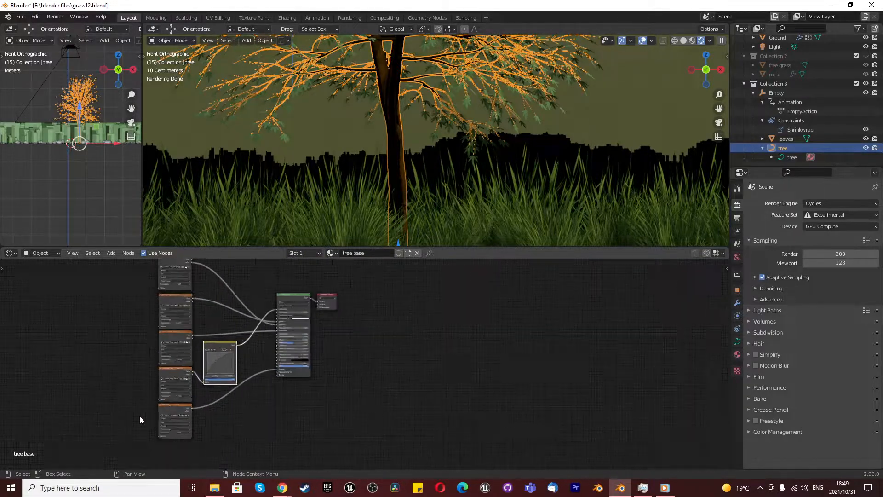
Examine how the Wood_Log normal texture connects to the Principled BSDF's Normal input, and review the whole bark node setup
scroll(195, 429, "up", 4)
scroll(217, 402, "up", 5)
scroll(209, 402, "down", 6)
scroll(384, 338, "up", 5)
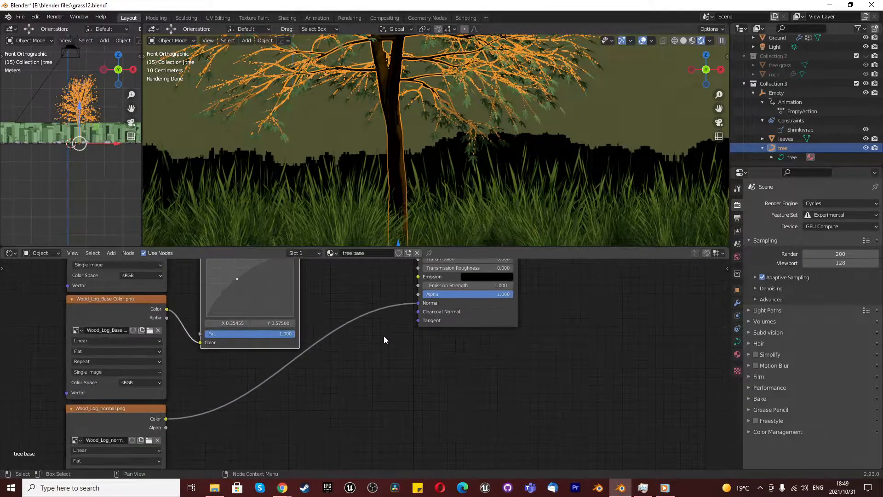
scroll(311, 392, "down", 7)
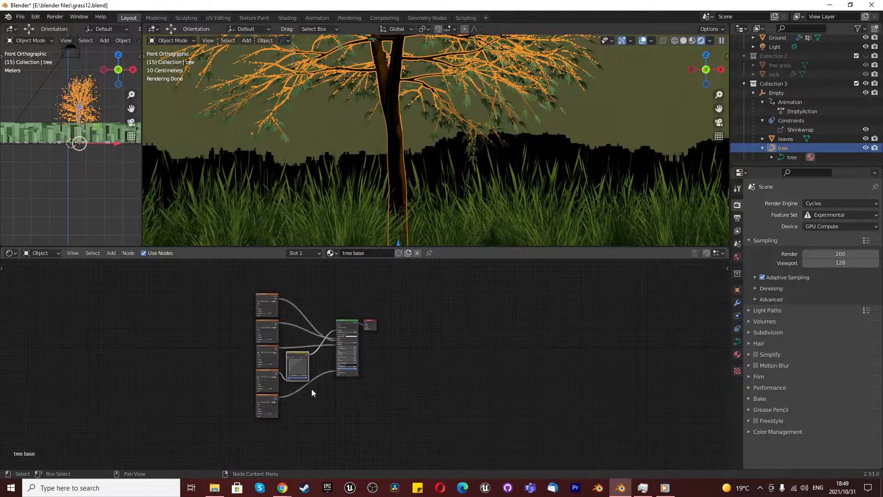
scroll(262, 327, "up", 2)
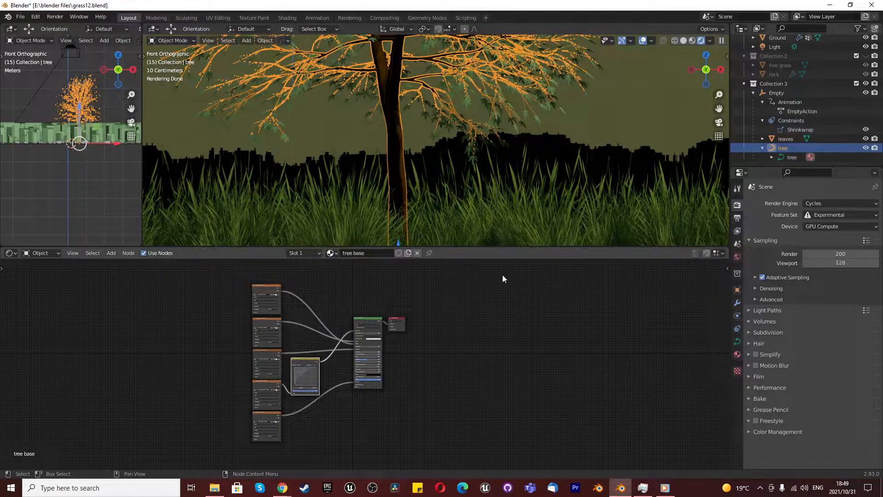
Reveal the tree's material in the outliner, then select the leaves object and view its leaves material node setup
left_click(771, 157)
scroll(774, 136, "down", 1)
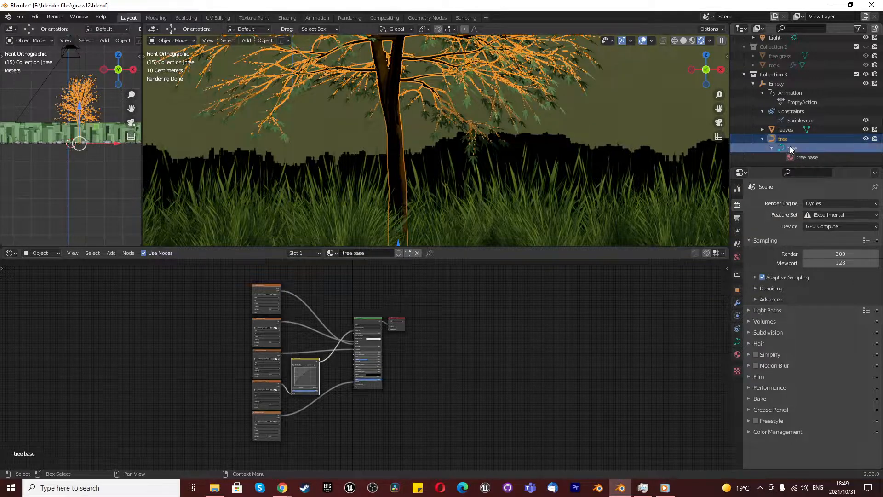
left_click(777, 131)
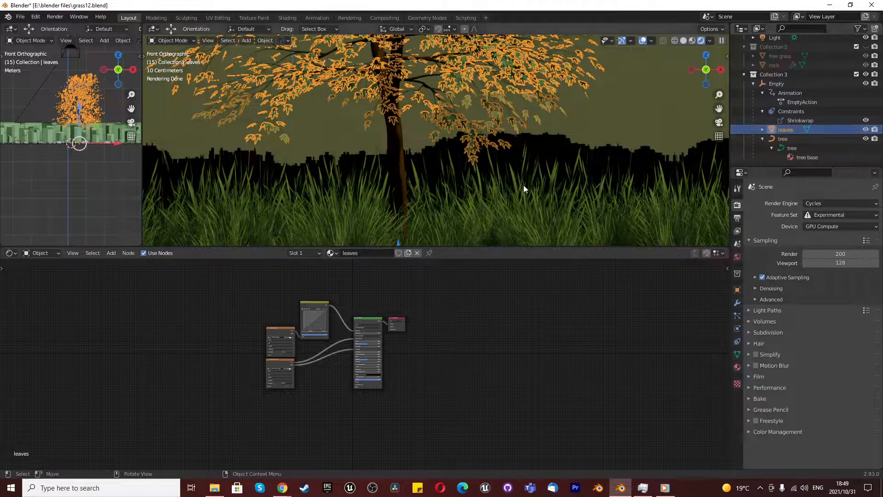
scroll(454, 185, "down", 6)
scroll(427, 167, "up", 3)
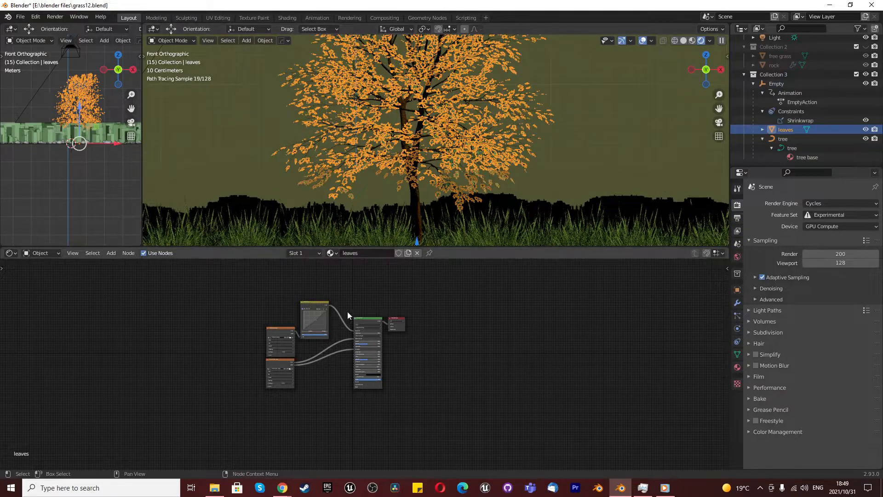
scroll(329, 317, "up", 3)
scroll(293, 326, "down", 1)
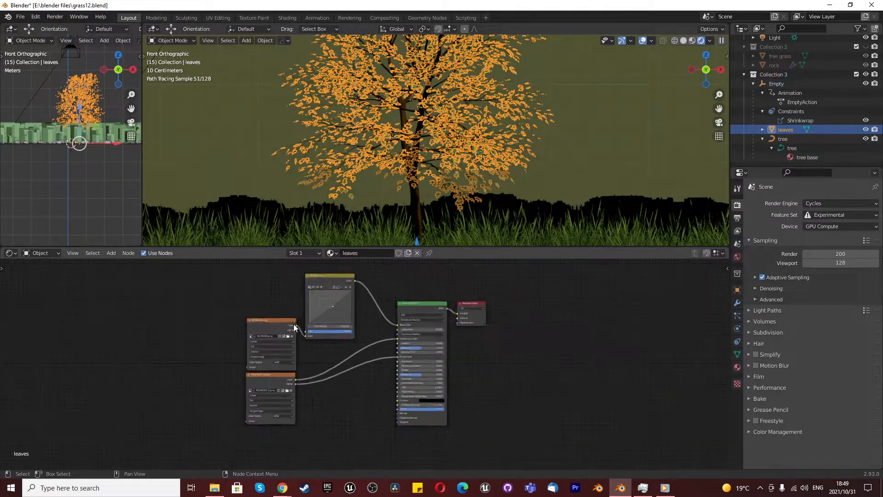
scroll(331, 307, "up", 3)
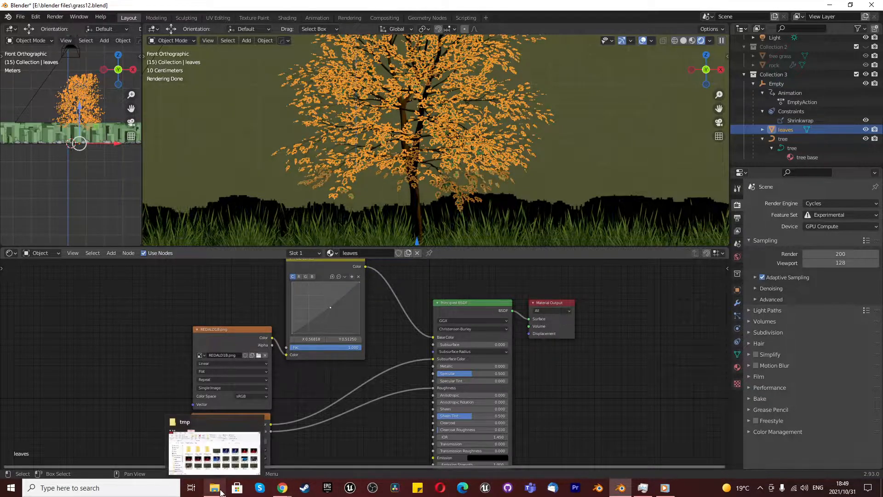
Switch to Chrome and open the Red Alder Texture Pack product page from its CGTrader download page
mouse_move(281, 491)
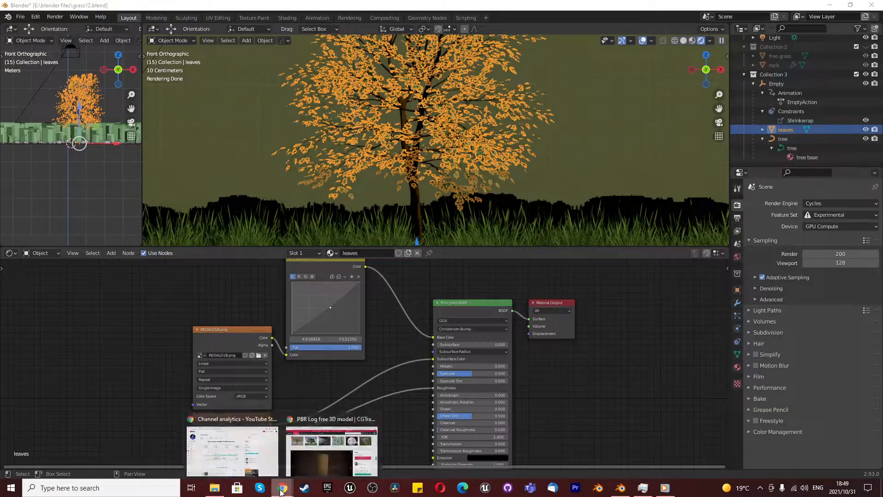
left_click(332, 452)
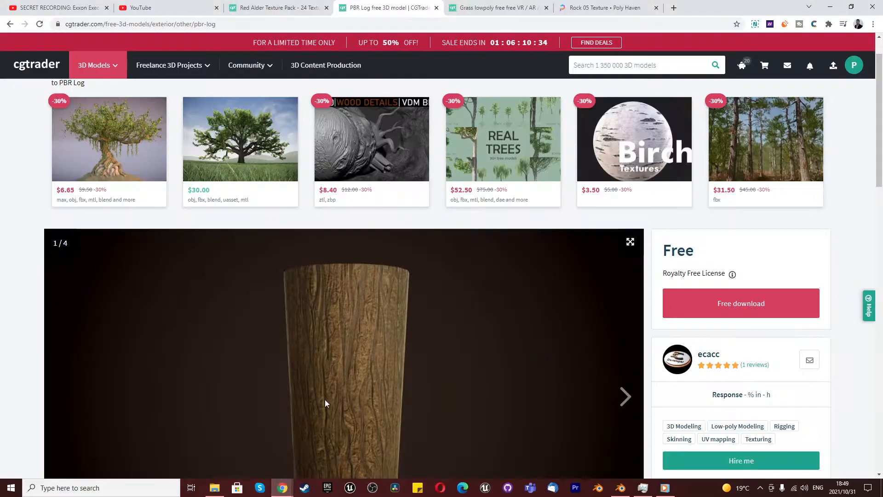
left_click(472, 11)
left_click(294, 9)
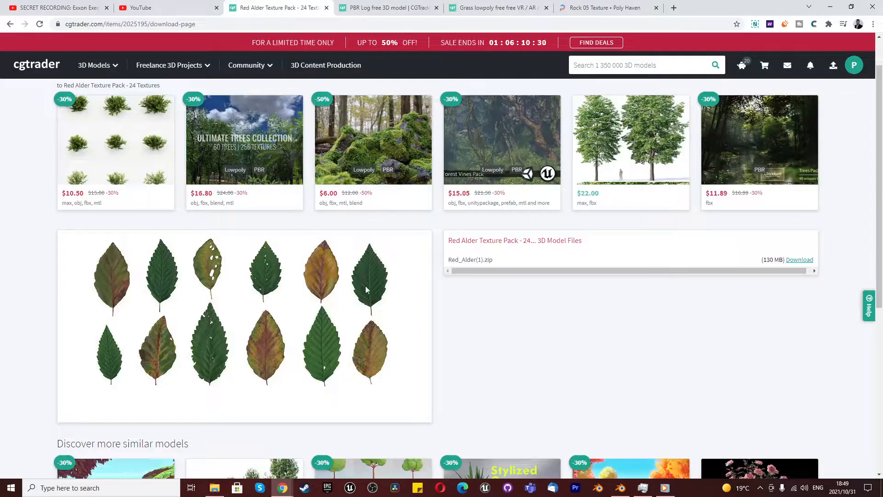
scroll(497, 331, "up", 1)
scroll(197, 233, "down", 7)
scroll(184, 255, "up", 7)
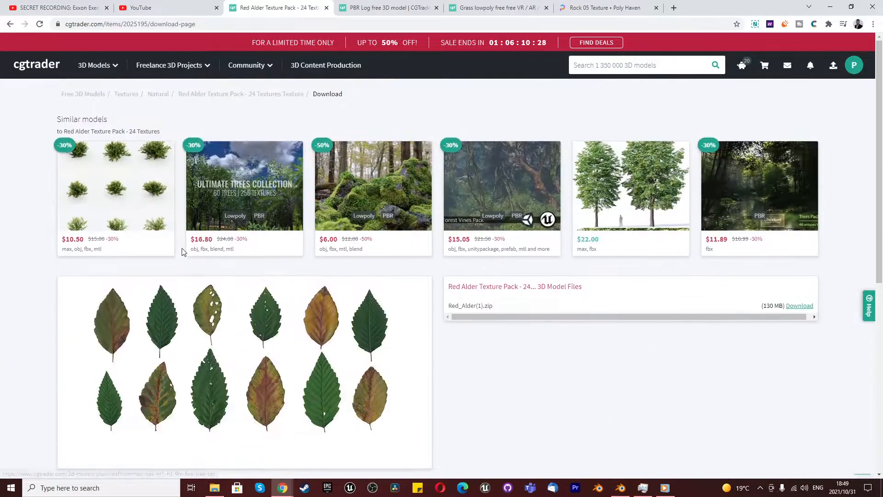
left_click(220, 94)
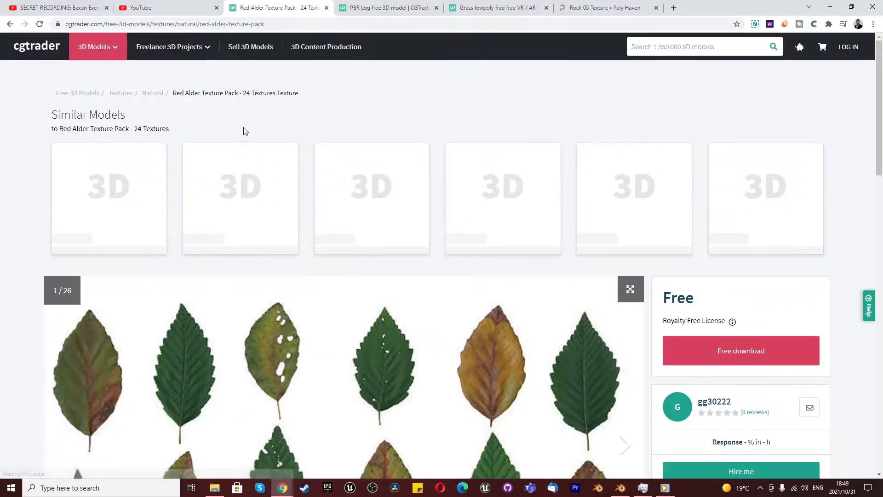
Look over the Red Alder Texture Pack's leaf previews, license, model details and description
scroll(323, 235, "down", 4)
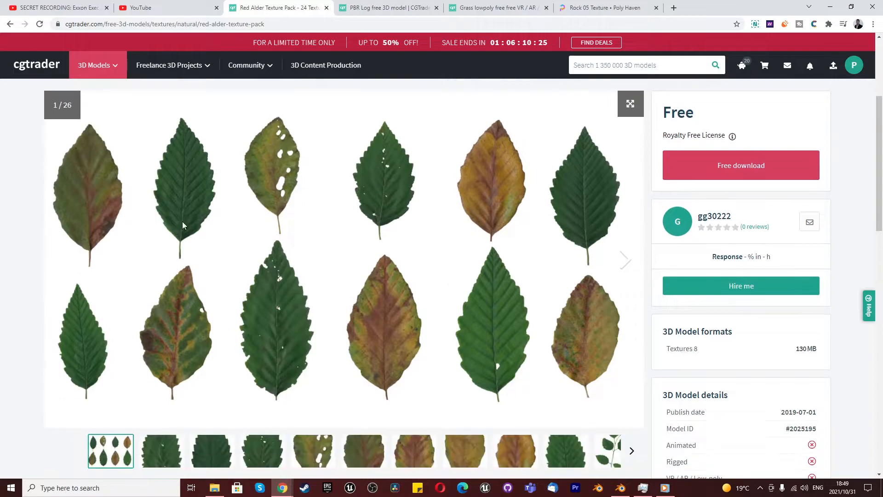
scroll(430, 267, "down", 2)
scroll(488, 290, "up", 4)
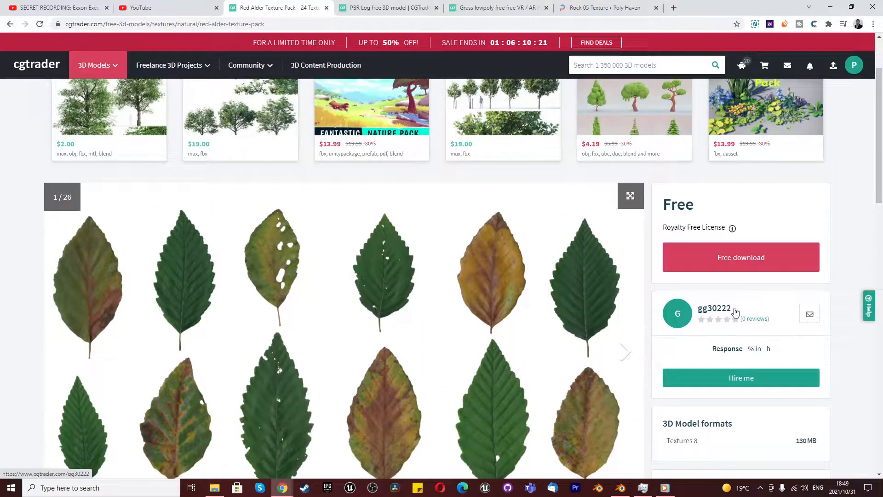
scroll(499, 320, "down", 10)
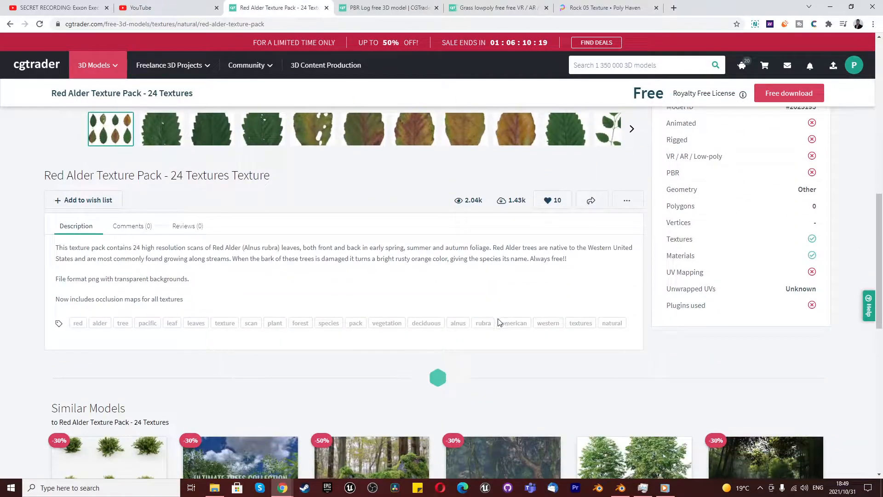
scroll(499, 320, "up", 9)
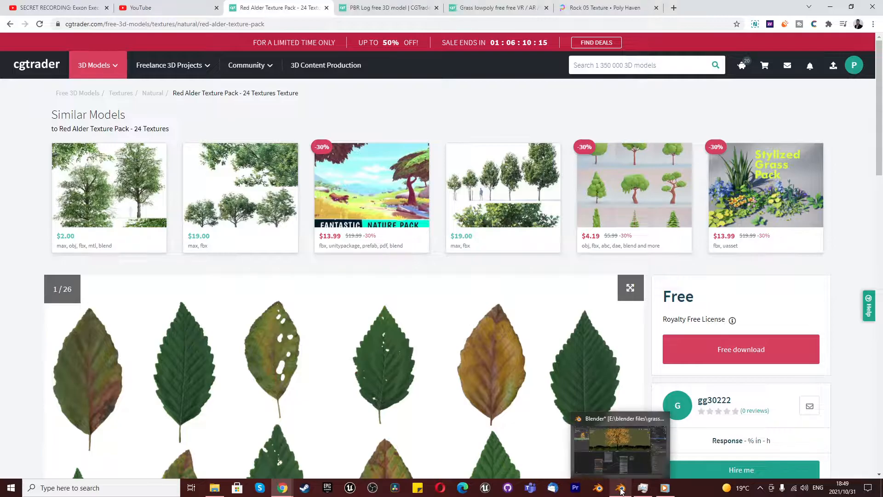
Switch back to Blender and examine the REDALD1B.png and REDALD1B_oc.png image texture nodes in the leaves material
left_click(620, 489)
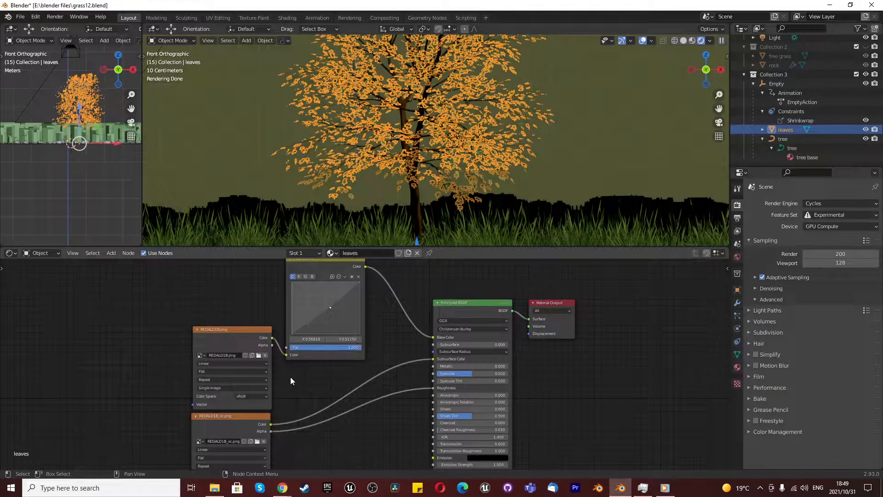
scroll(209, 405, "up", 6)
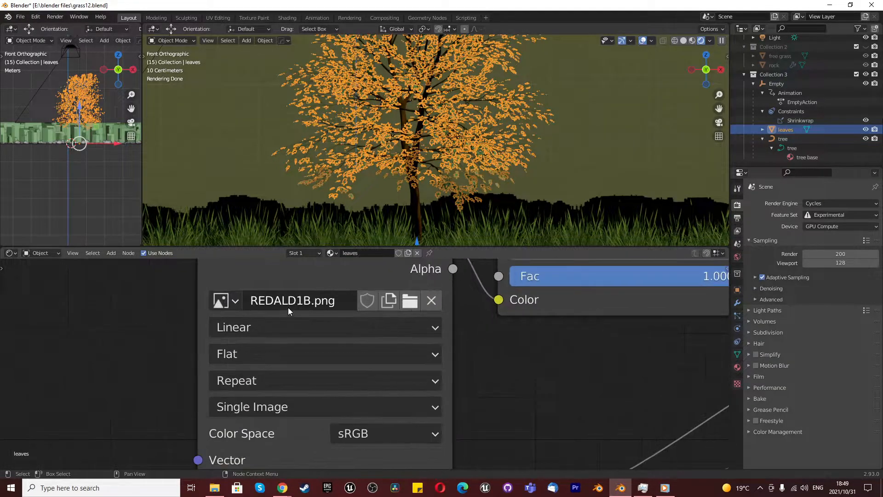
scroll(300, 307, "down", 6)
scroll(303, 391, "up", 4)
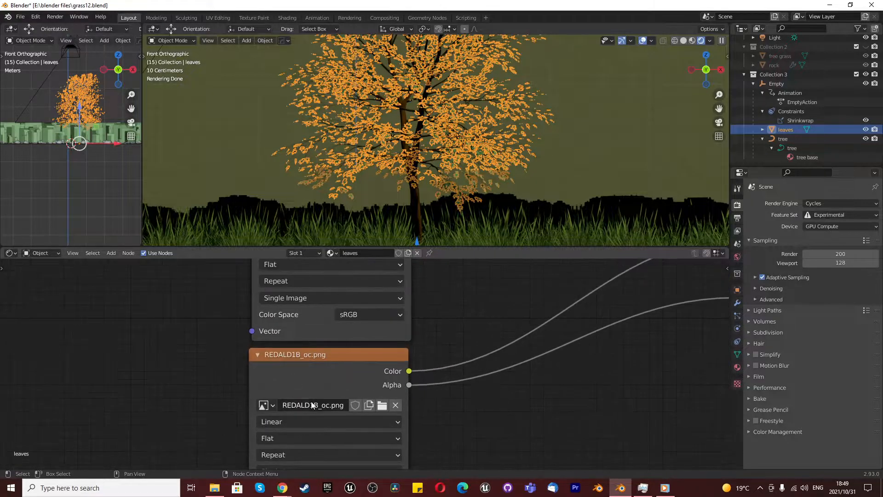
scroll(310, 405, "up", 2)
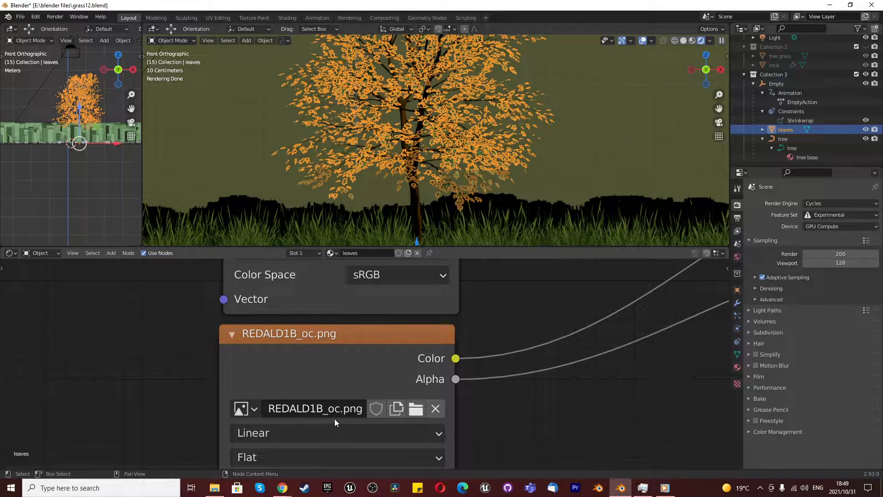
Inspect the green, red and combined channel curves of the RGB Curves node in the leaves material
scroll(299, 414, "down", 5)
scroll(285, 333, "up", 3)
scroll(322, 363, "up", 1)
scroll(290, 376, "down", 3)
scroll(338, 299, "up", 3)
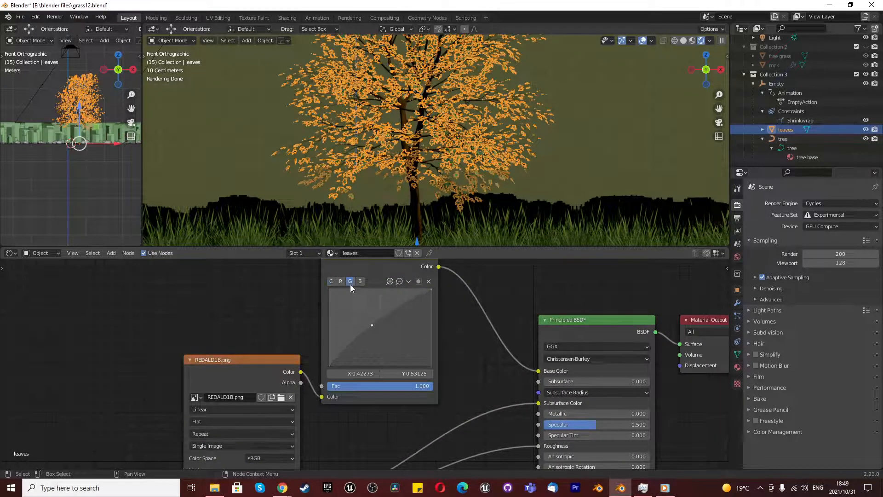
left_click(341, 281)
left_click(331, 281)
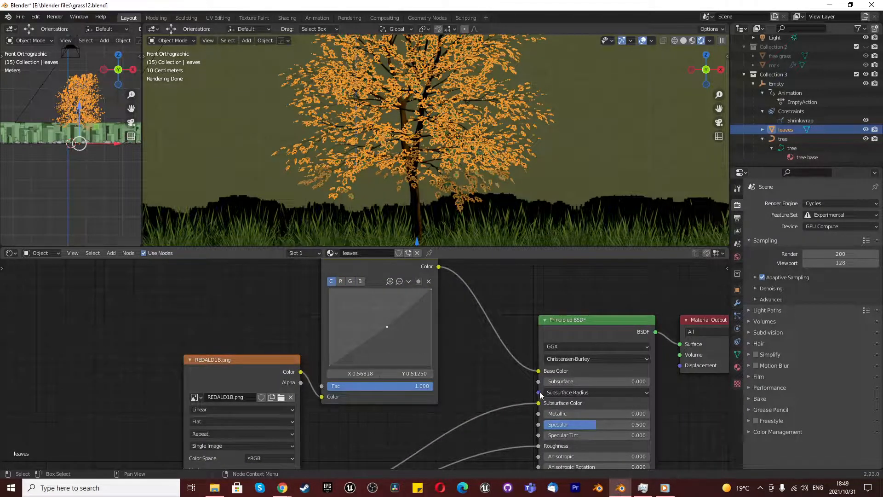
Examine how REDALD1B_oc.png feeds the Subsurface Color and Roughness inputs, and review the complete leaves node setup
scroll(481, 347, "down", 3)
scroll(430, 406, "down", 2)
scroll(429, 407, "up", 5)
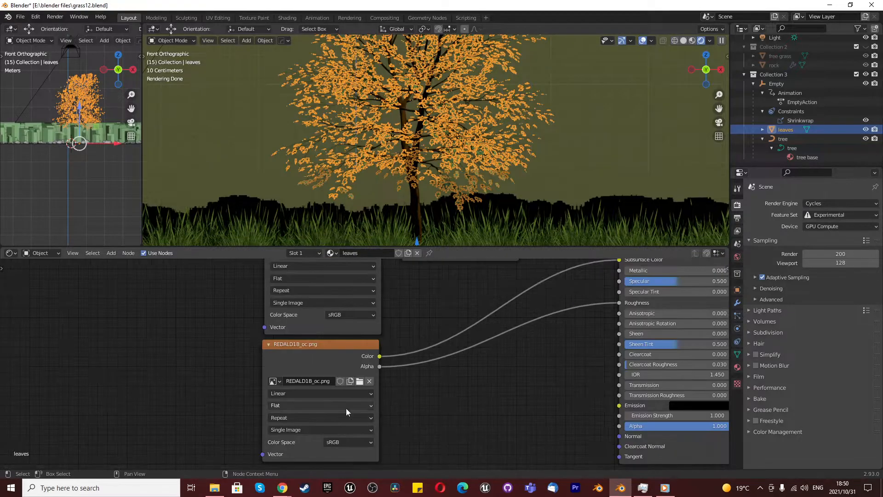
scroll(345, 389, "down", 2)
scroll(575, 348, "up", 2)
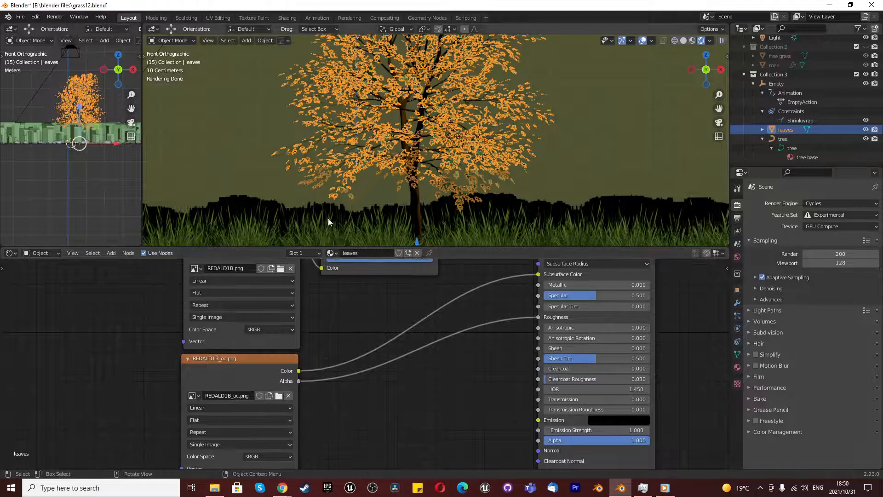
scroll(447, 346, "down", 4)
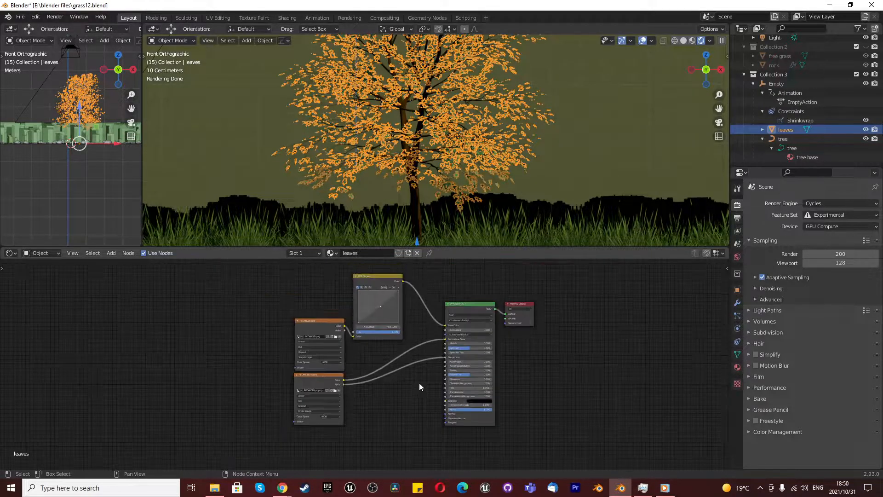
Deselect the leaves and view the rendered tree, rocks and grass in perspective from above
left_click(295, 178)
mouse_move(446, 117)
middle_mouse_down()
mouse_move(421, 154)
mouse_move(420, 183)
middle_mouse_up()
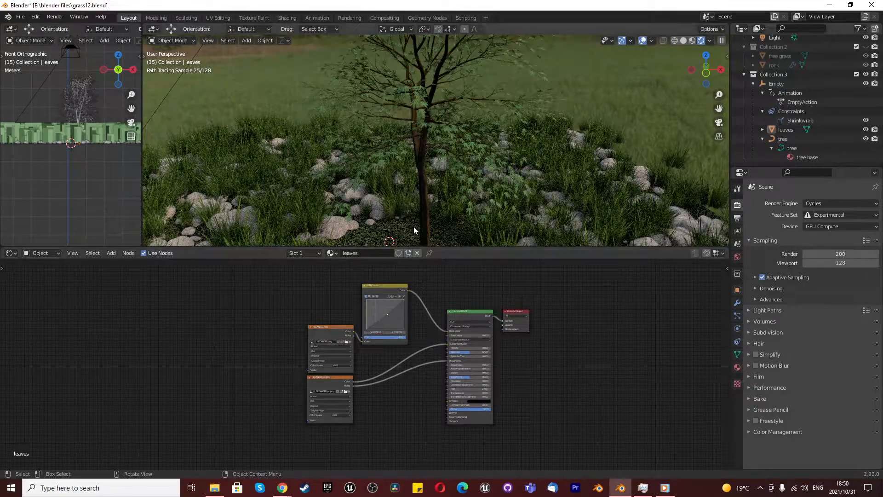
scroll(410, 191, "down", 4)
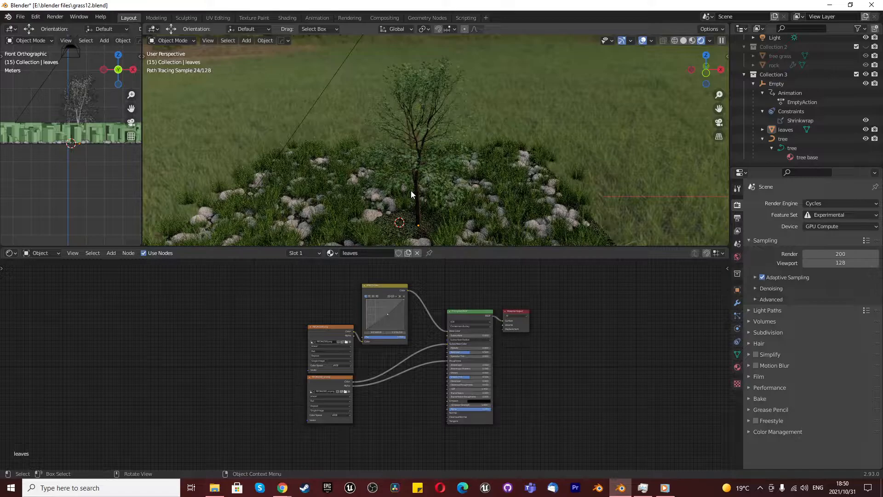
scroll(411, 191, "down", 2)
scroll(411, 229, "up", 3)
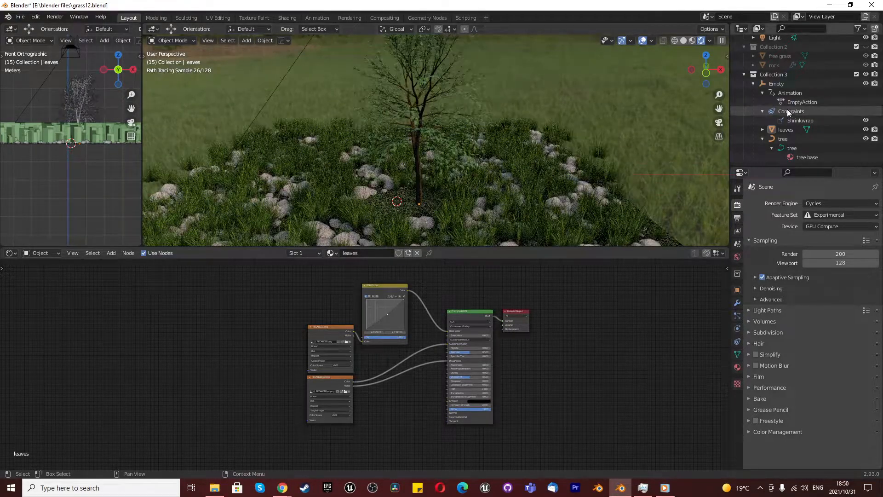
scroll(427, 177, "down", 2)
scroll(401, 209, "up", 5)
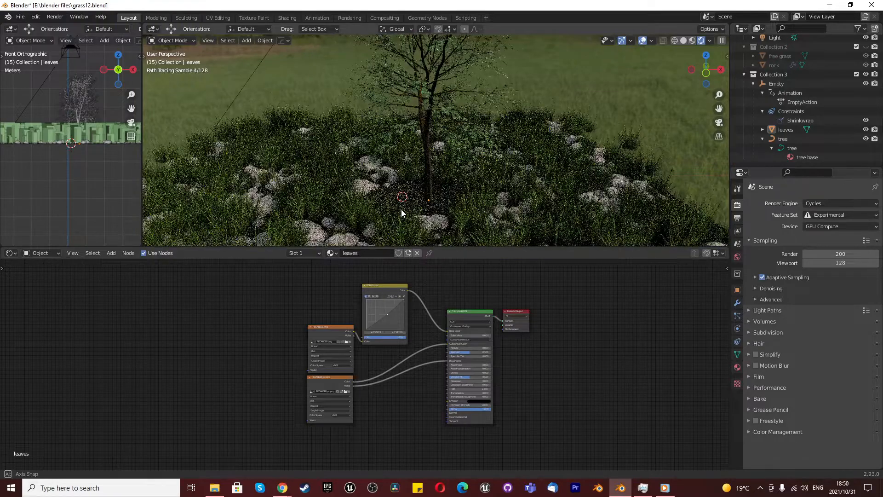
Select the Empty in Collection 3 and briefly play its animation with the viewport in wireframe shading
scroll(543, 179, "down", 5)
left_click(766, 83)
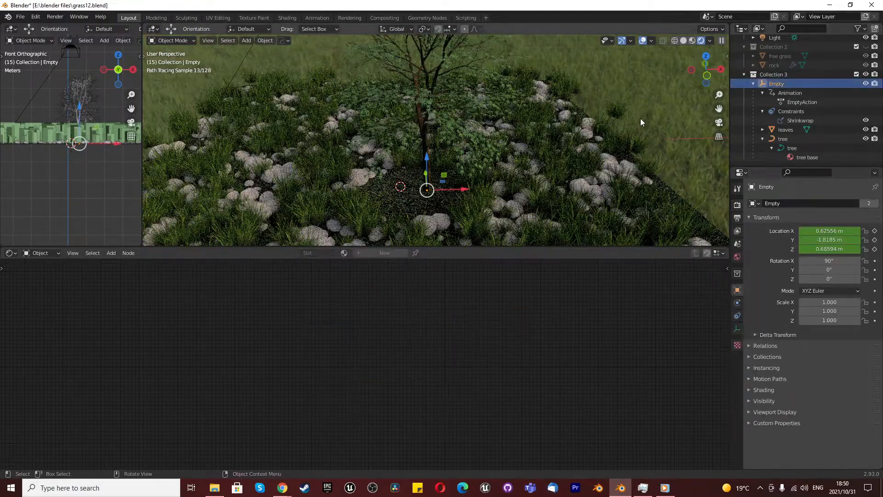
scroll(478, 159, "down", 2)
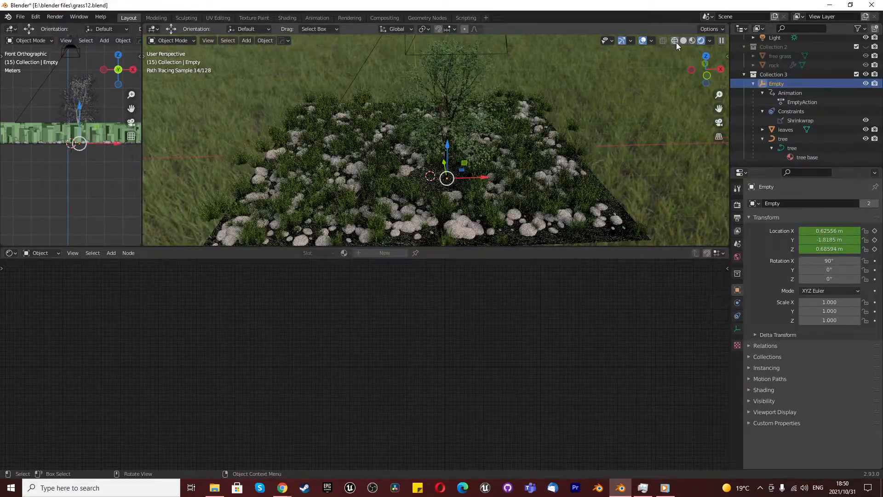
left_click(675, 40)
key("space")
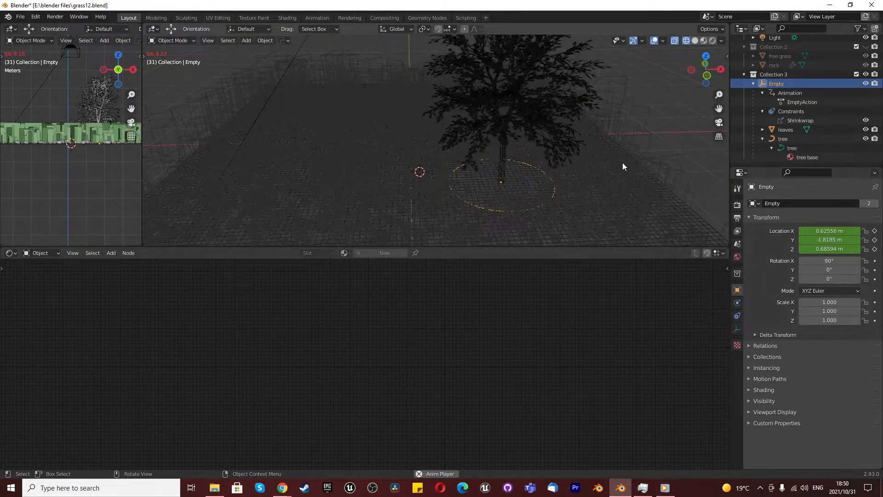
key("space")
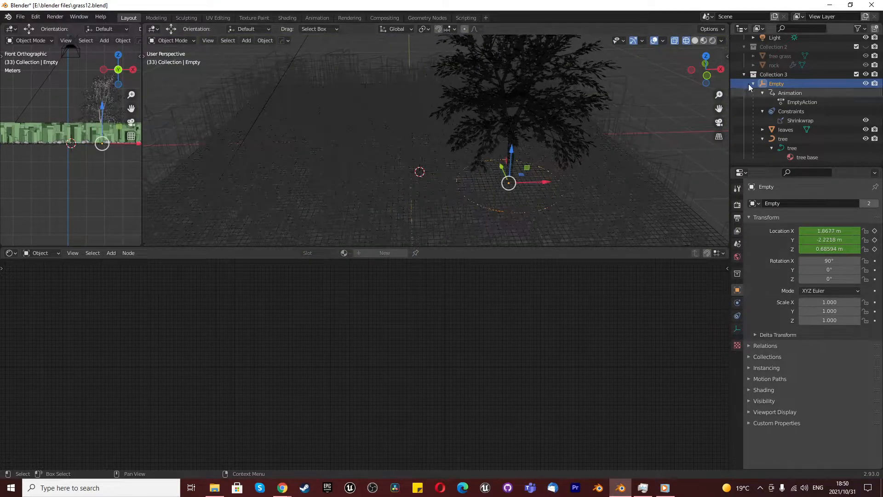
Switch the viewport to Material Preview and play the animation to watch the grass and rocks around the moving tree
left_click(703, 41)
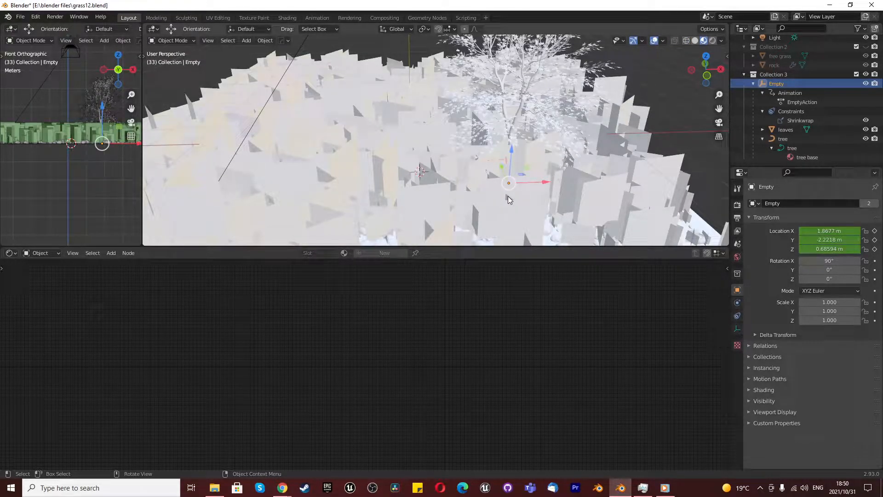
middle_click_drag(549, 160, 481, 173)
key("space")
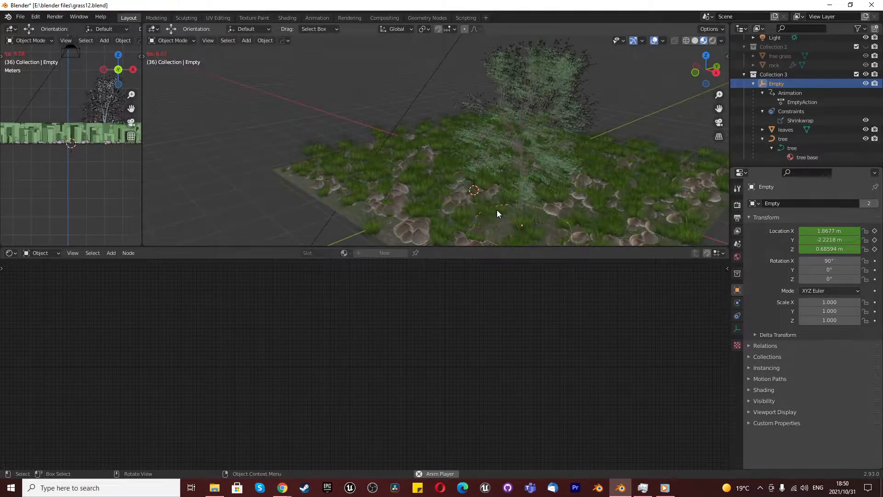
scroll(517, 188, "down", 5)
scroll(543, 219, "up", 3)
scroll(523, 205, "up", 2)
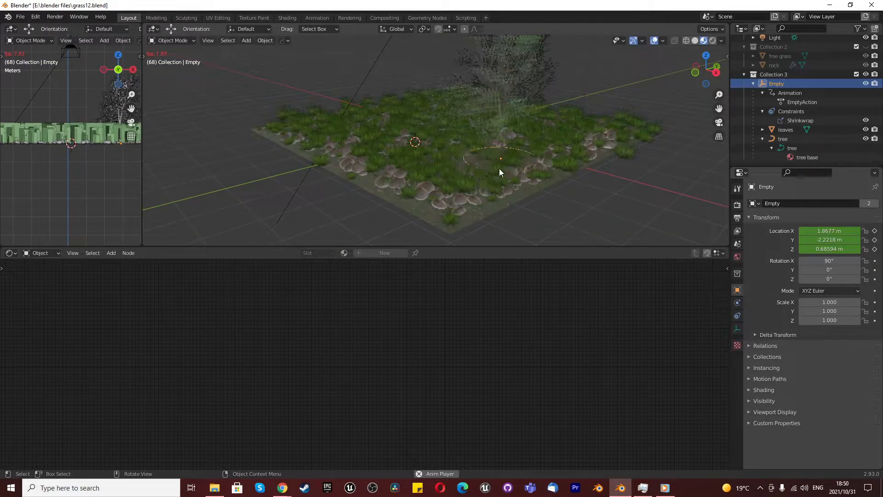
scroll(559, 151, "down", 3)
scroll(559, 136, "up", 5)
scroll(547, 136, "up", 2)
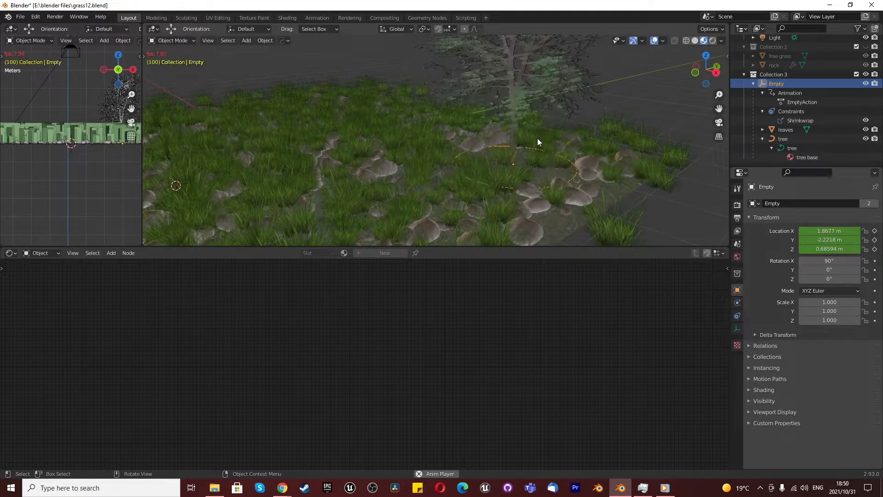
key("space")
Examine the paused scene around the tree and Empty from several distances and a more frontal angle
scroll(511, 169, "down", 4)
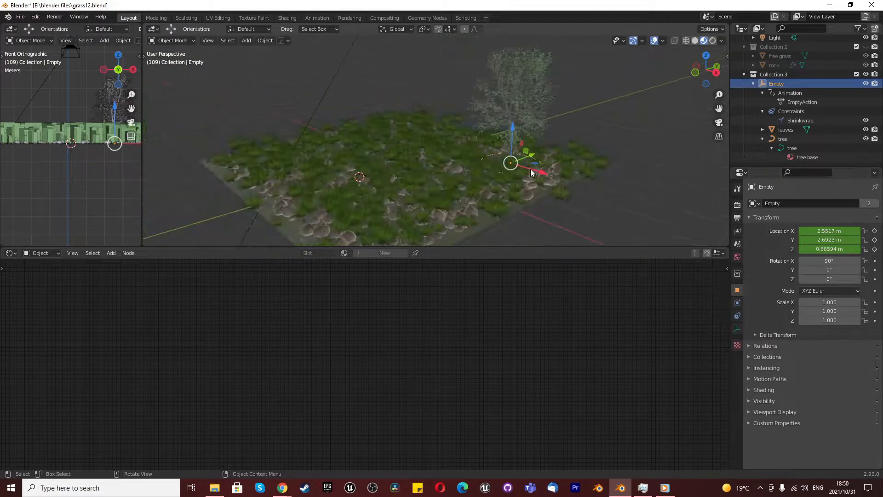
scroll(474, 158, "up", 6)
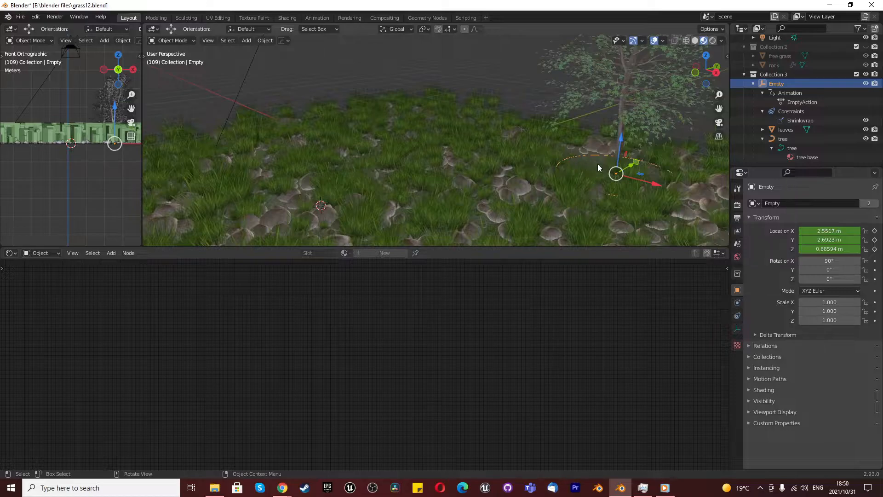
scroll(474, 156, "down", 6)
scroll(473, 156, "up", 5)
middle_click_drag(465, 168, 510, 166)
scroll(501, 163, "down", 6)
scroll(501, 163, "up", 4)
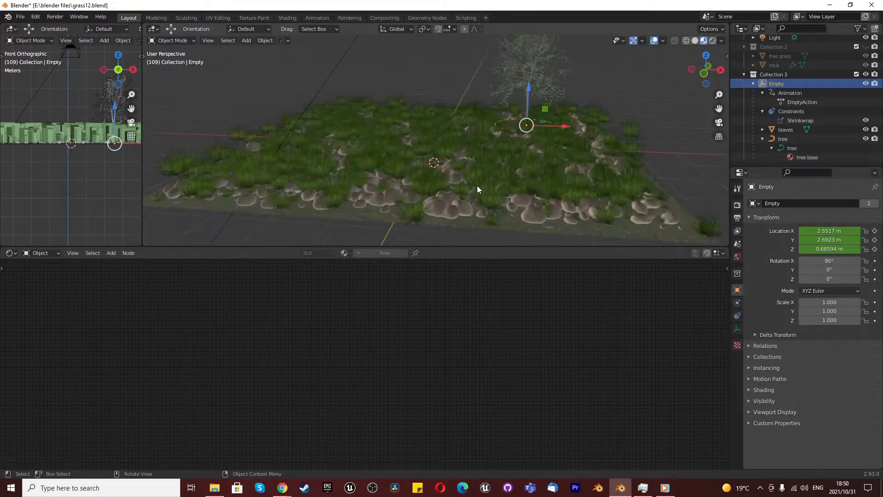
Select the Ground object, show its whole geometry node tree in place of the shader nodes, and display its particle settings
left_click(448, 178)
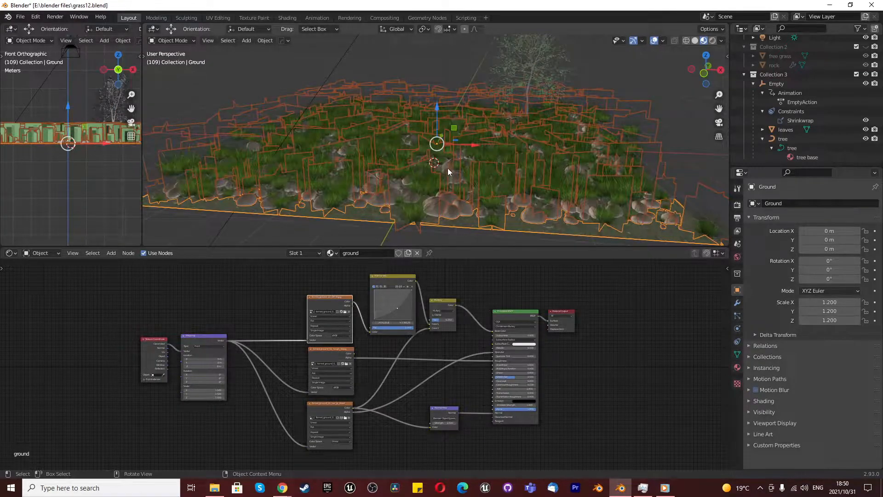
left_click(10, 253)
left_click(32, 330)
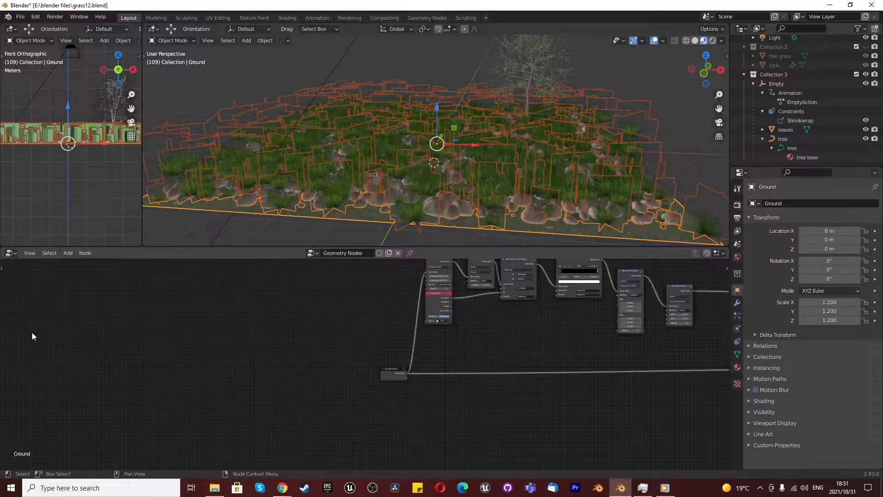
scroll(251, 368, "down", 2)
key("Home")
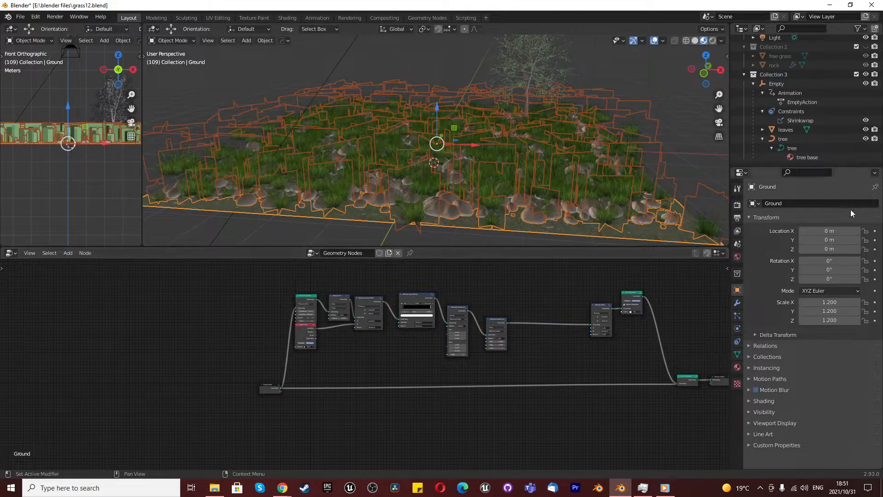
scroll(783, 66, "up", 3)
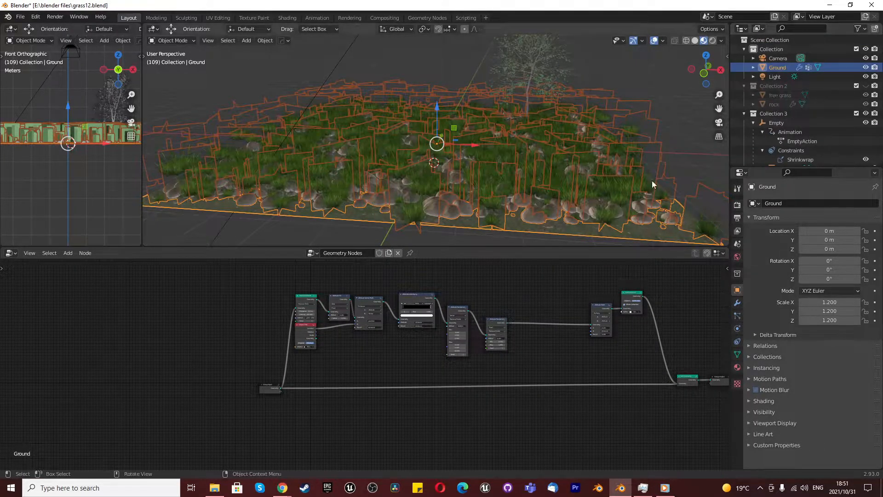
left_click(736, 316)
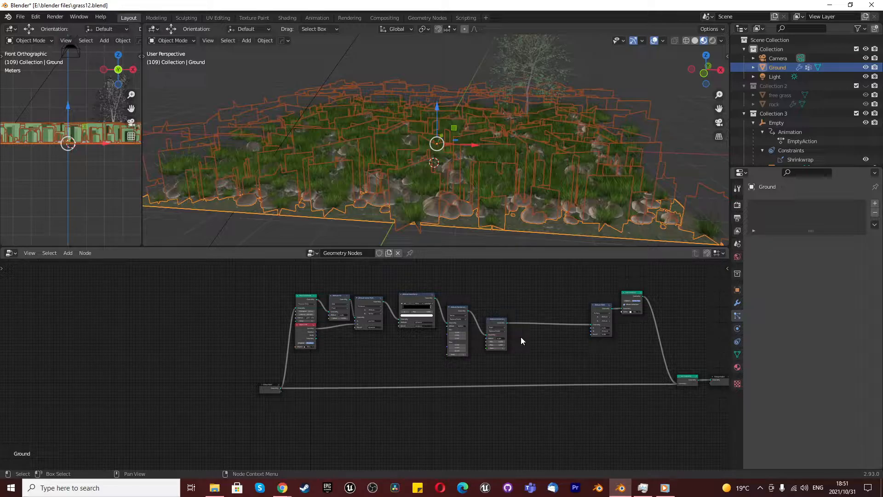
Examine the Ground's geometry node tree, including the point distribution, Object Info and Group Input nodes
scroll(389, 379, "down", 5)
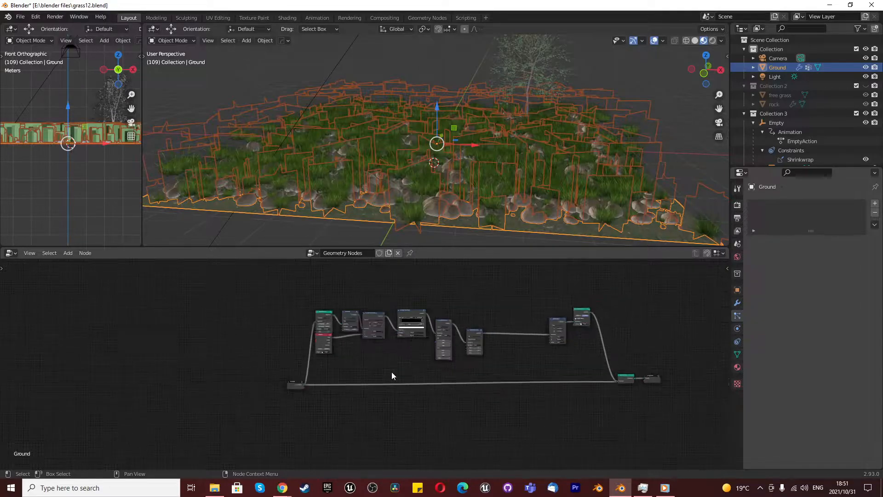
scroll(432, 230, "up", 2)
scroll(442, 217, "down", 4)
scroll(459, 179, "up", 3)
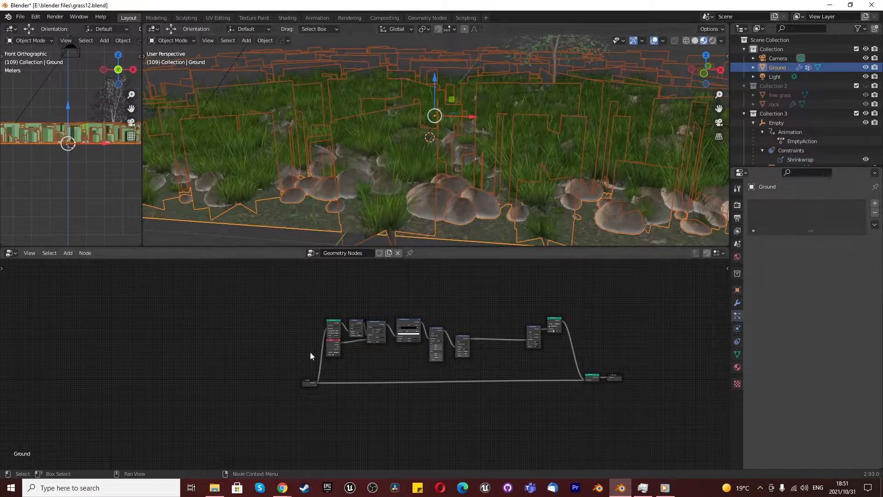
scroll(341, 321, "up", 6)
scroll(341, 321, "down", 5)
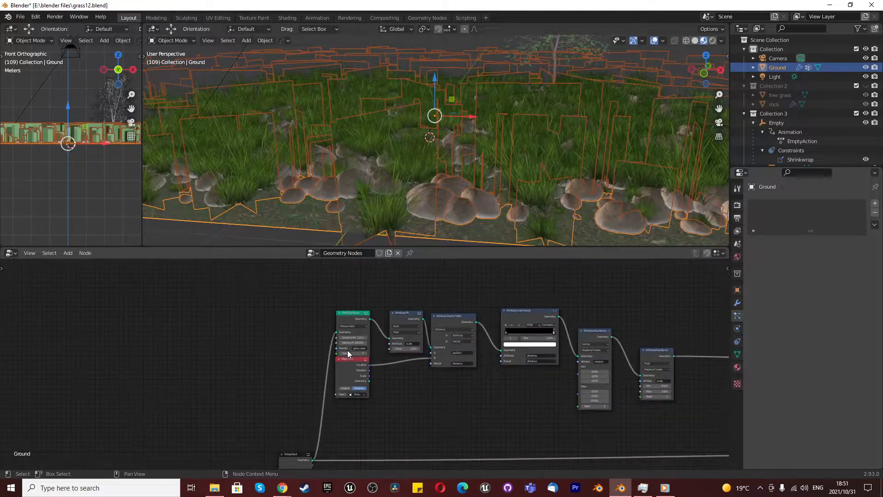
scroll(302, 435, "up", 5)
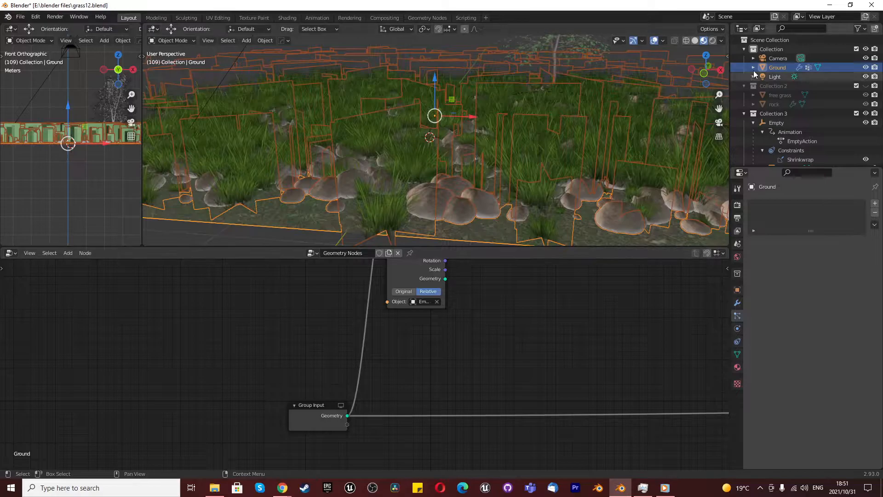
Inspect the Ground's subdivided mesh in Edit Mode and return to Object Mode
scroll(352, 159, "down", 8)
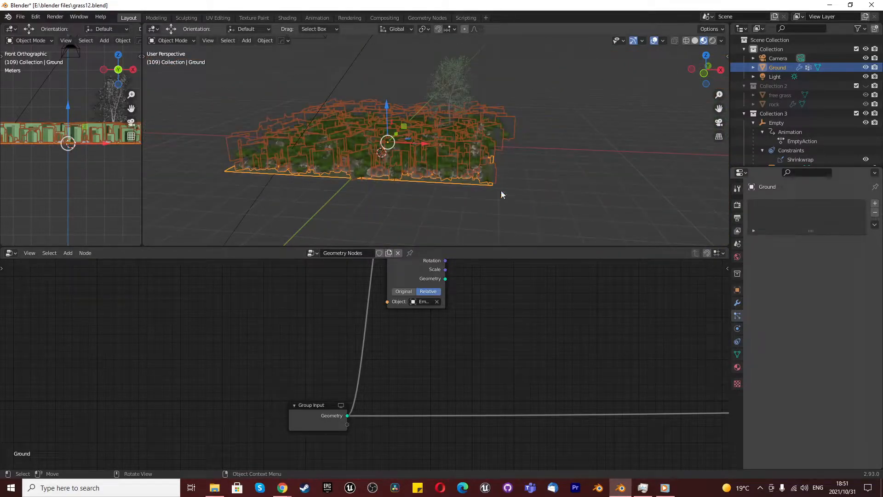
key("Tab")
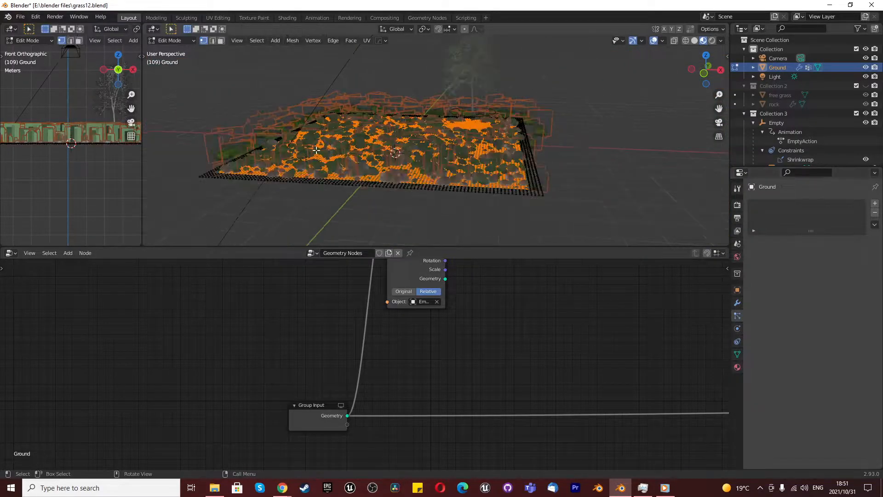
scroll(325, 148, "up", 4)
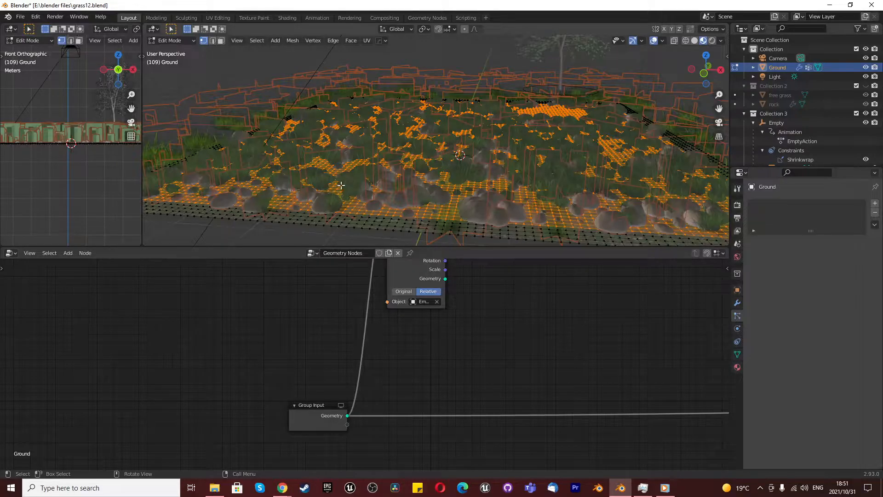
scroll(409, 136, "down", 8)
key("Tab")
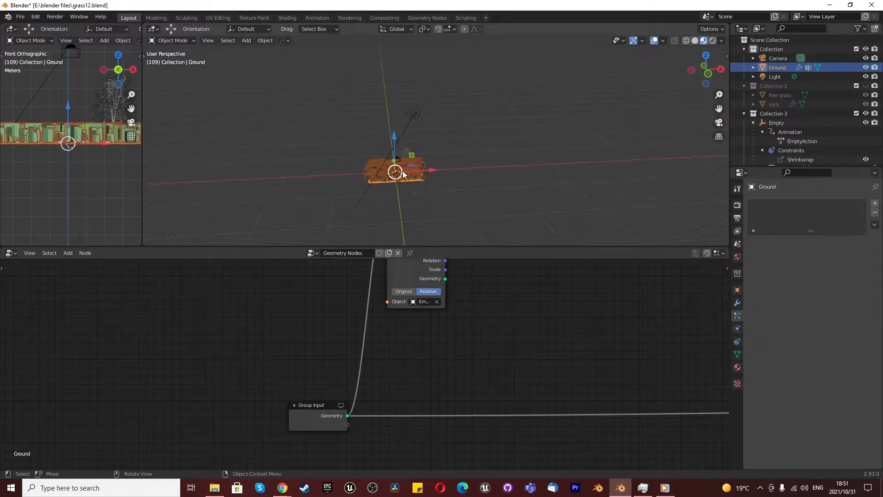
Deselect the Ground and add a 2 m mesh plane at the 3D cursor in top view
key("KP_7")
left_click(443, 172)
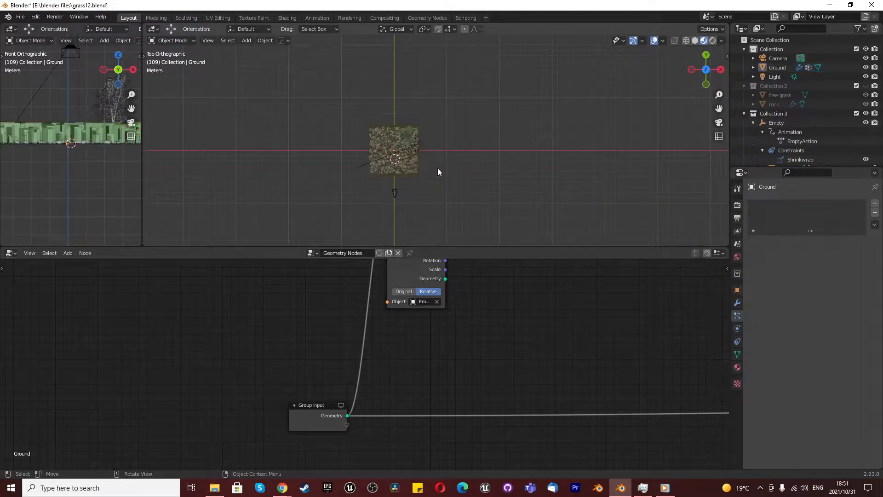
key("shift+a")
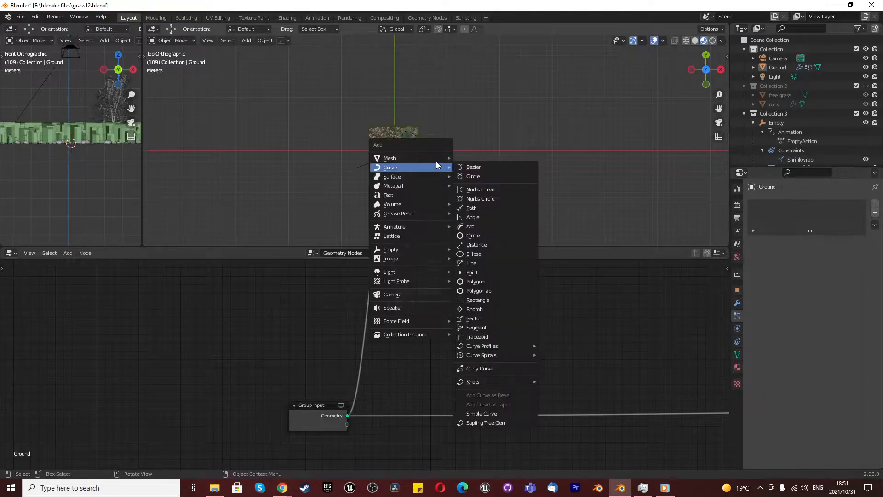
mouse_move(432, 159)
left_click(491, 161)
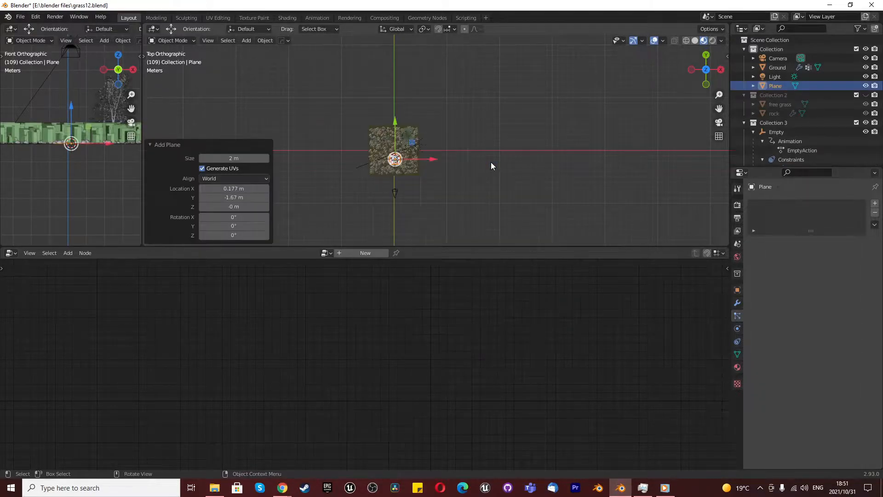
Subdivide the new plane's mesh in Edit Mode with 100 cuts
middle_click_drag(354, 145, 421, 161, "shift")
scroll(420, 161, "up", 5)
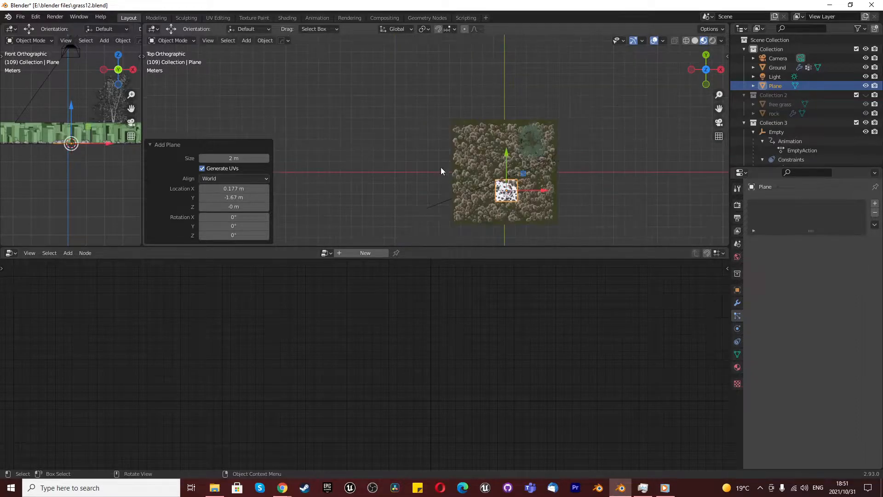
scroll(544, 211, "up", 6)
key("Tab")
right_click(518, 172)
left_click(518, 172)
left_click(216, 175)
type("100")
key("Return")
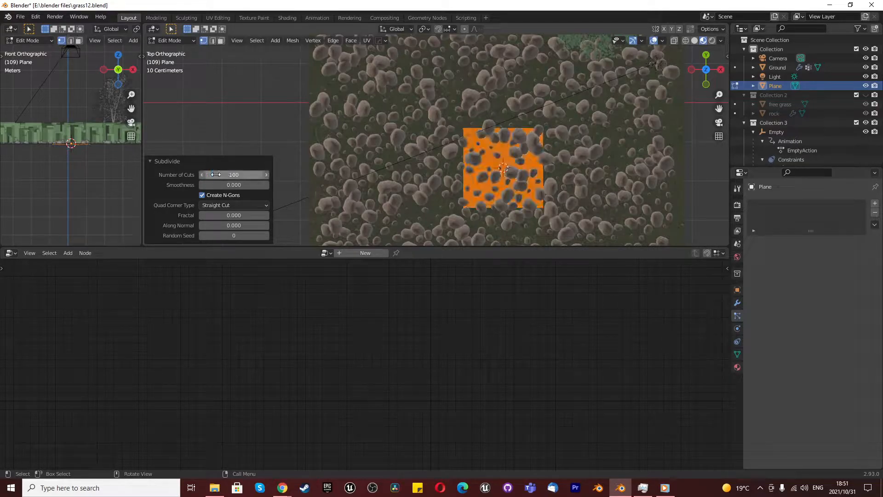
Scale the subdivided plane's mesh by a factor of 5 and check its coverage against the Ground
type("s4")
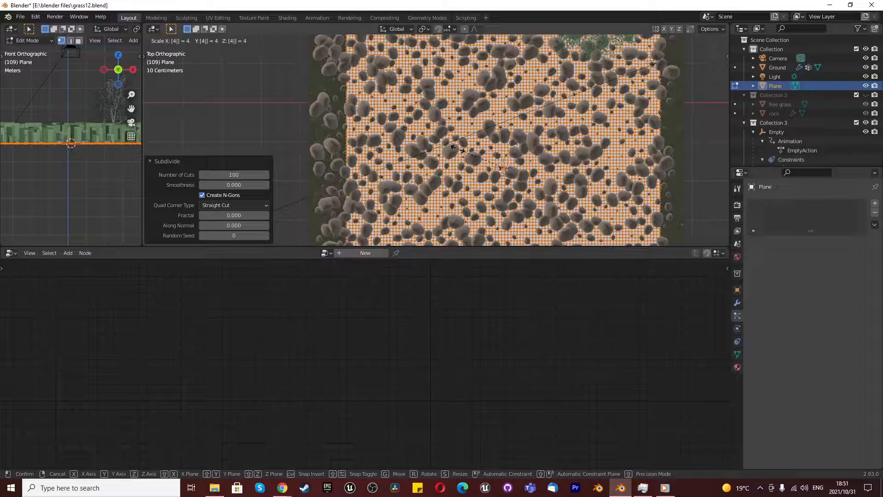
key("BackSpace")
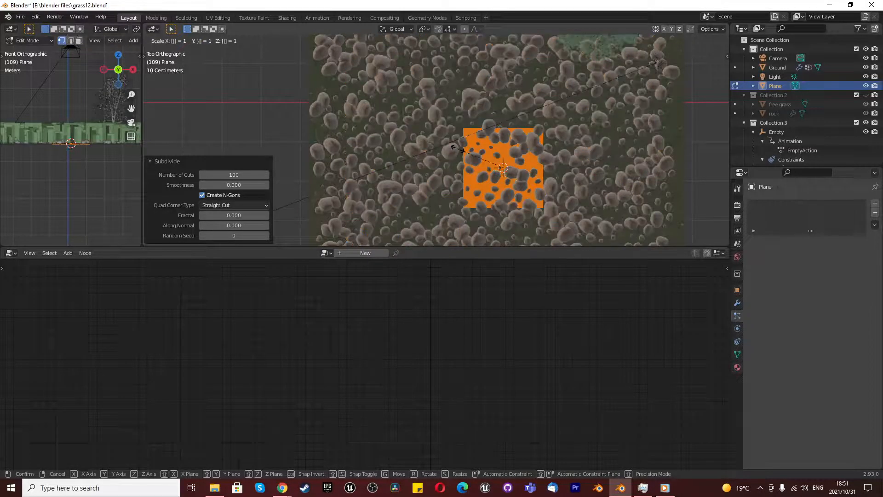
type("5")
key("Return")
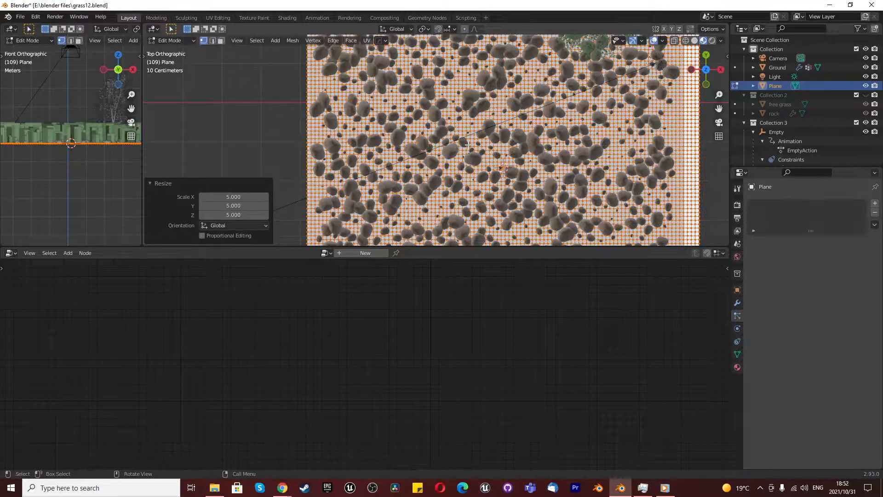
scroll(421, 205, "down", 7)
scroll(421, 204, "up", 3)
middle_click_drag(421, 204, 407, 163)
scroll(412, 184, "down", 9)
scroll(411, 175, "up", 8)
scroll(408, 153, "up", 4)
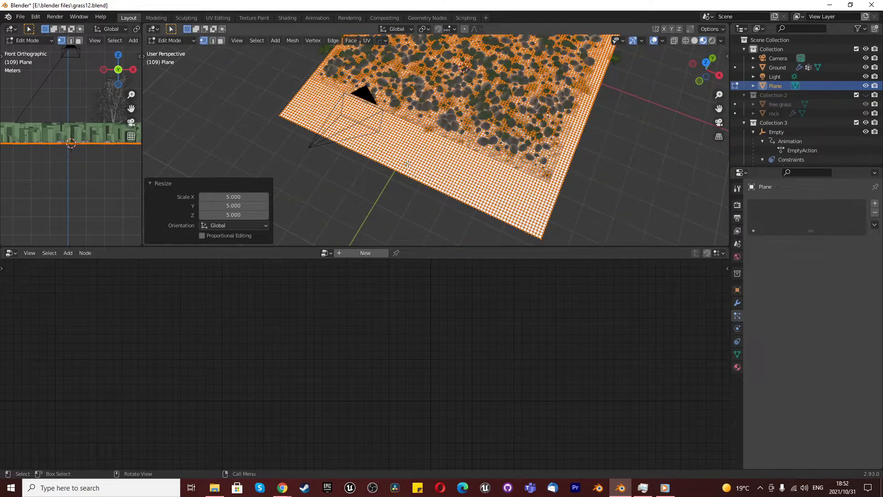
Move the plane's mesh about 1.89 m along the Y axis to line it up with the Ground
key("KP_7")
key("KP_Decimal")
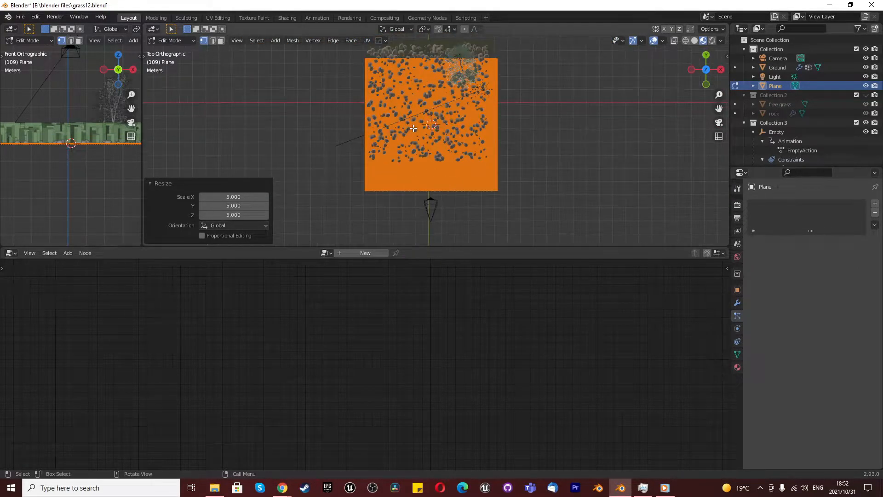
key("g")
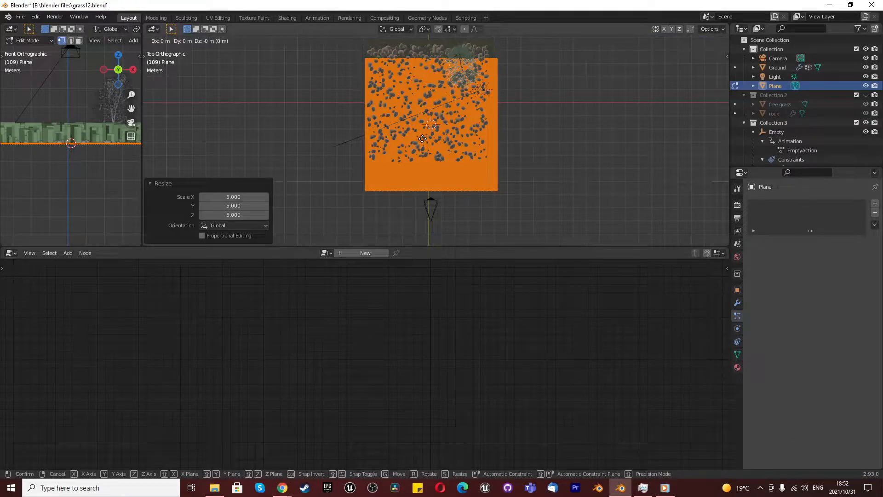
key("z")
key("y")
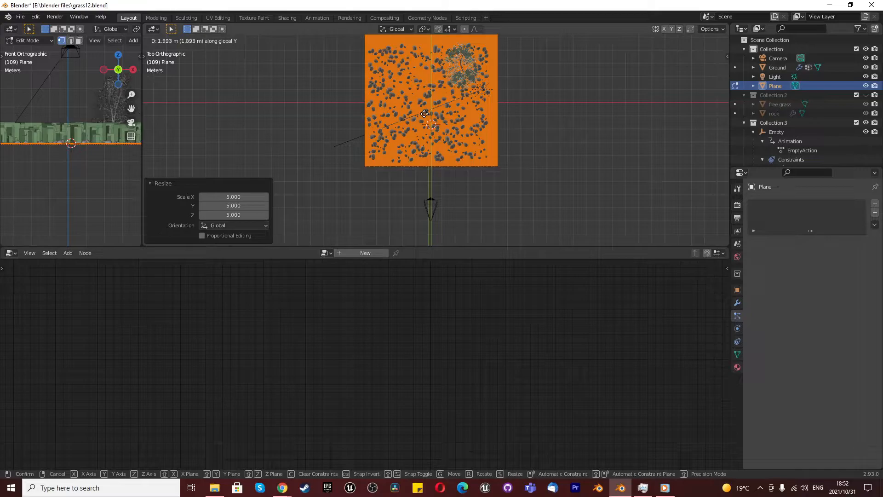
left_click(424, 113)
middle_click_drag(424, 114, 446, 158)
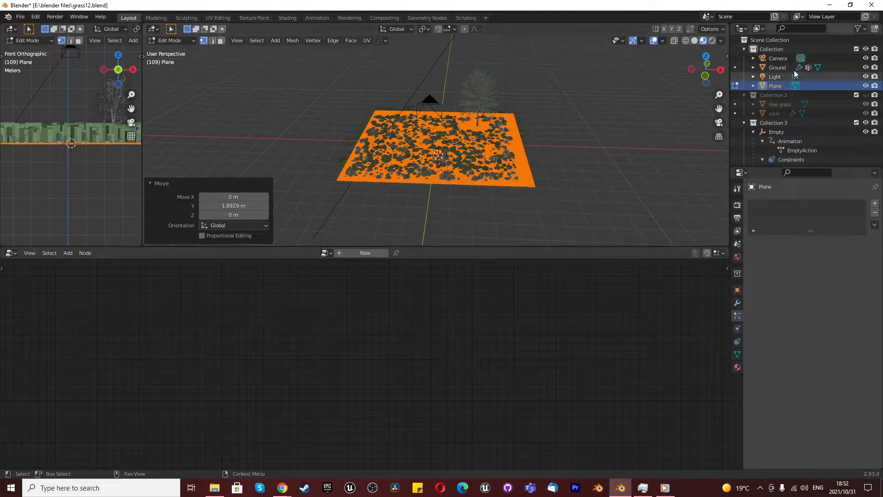
Hide the Ground, deselect the plane's mesh and return the plane to Object Mode
left_click(865, 67)
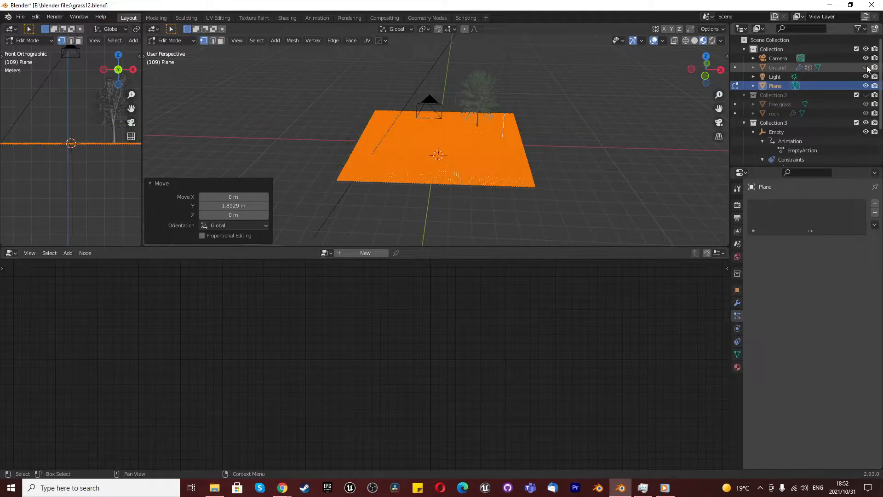
left_click(571, 173)
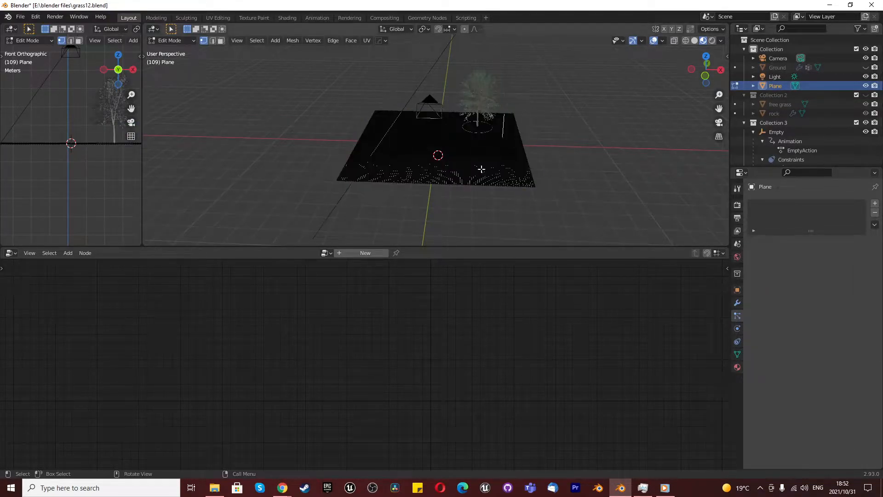
scroll(452, 174, "up", 3)
key("Tab")
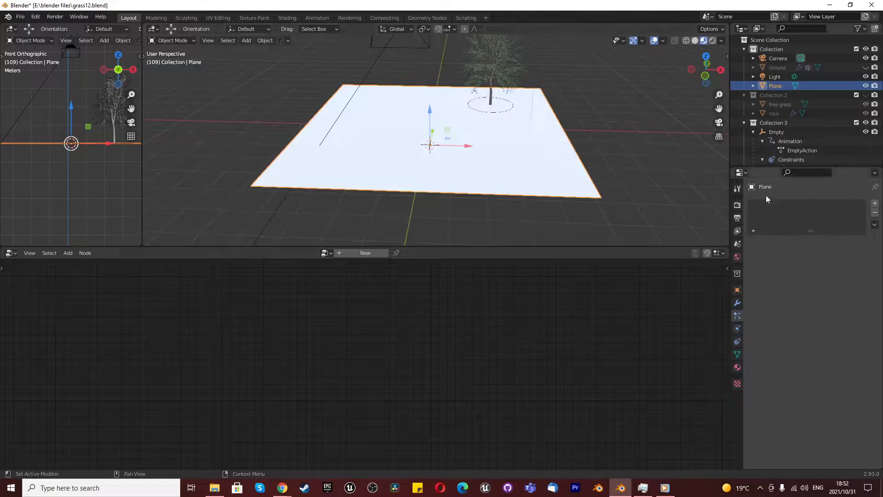
Add a Subdivision Surface modifier to the plane, set it to Simple and collapse its settings
left_click(737, 302)
left_click(779, 203)
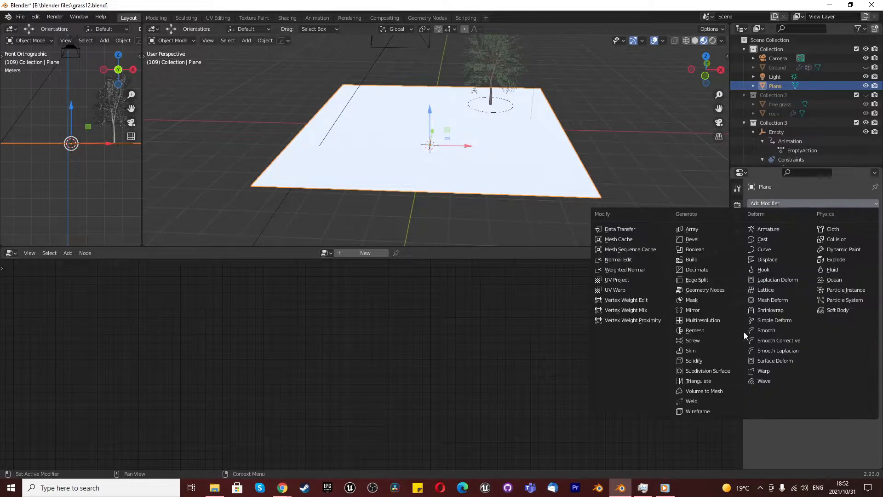
left_click(677, 370)
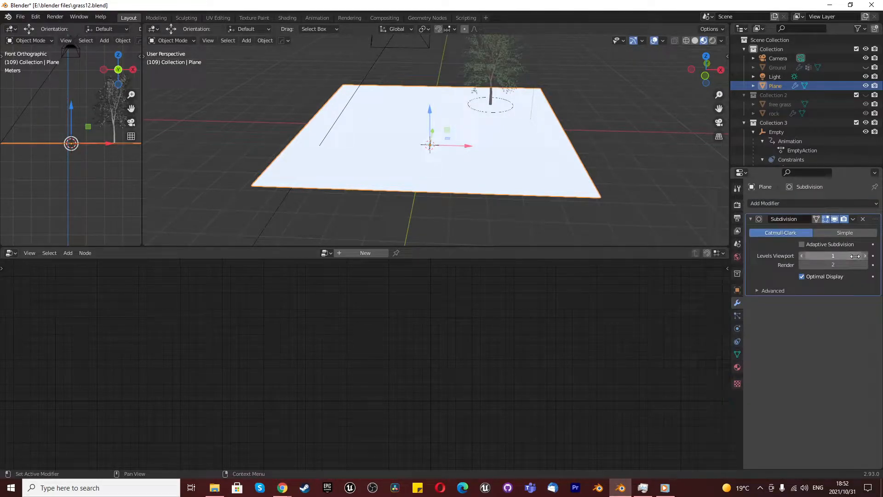
left_click(846, 234)
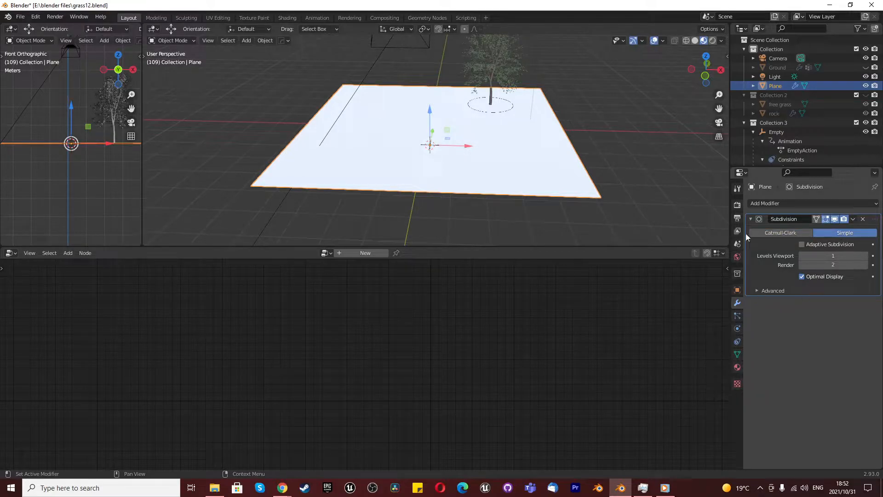
left_click(750, 219)
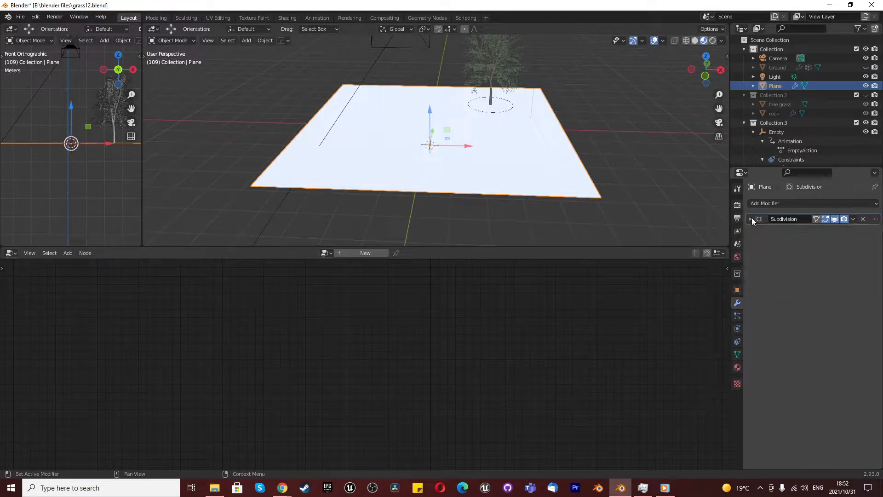
Create a new geometry node tree on the plane
left_click(821, 202)
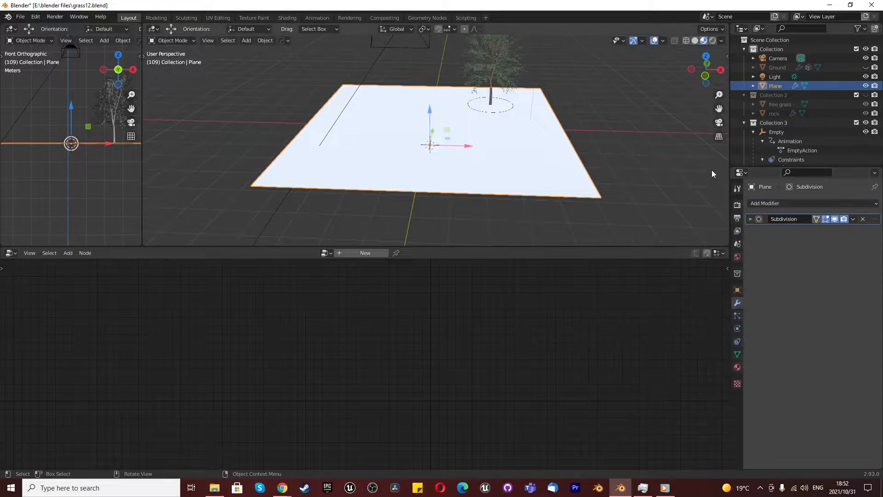
left_click(359, 254)
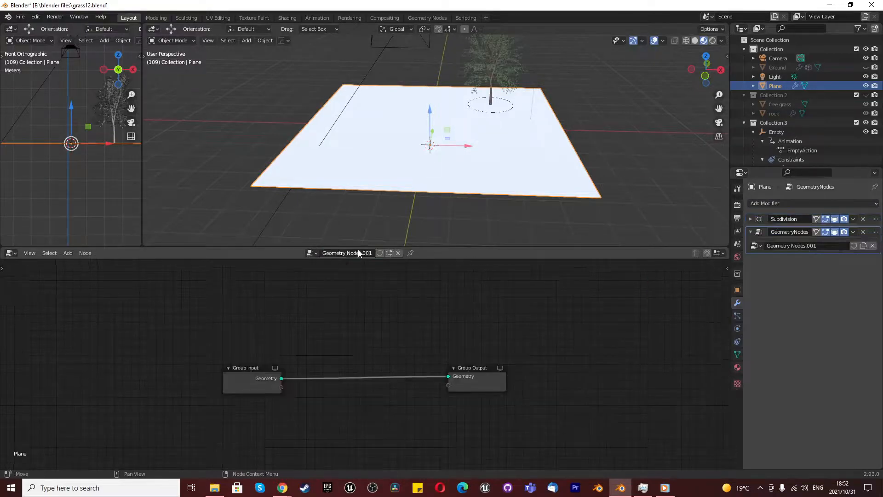
scroll(358, 393, "down", 5)
scroll(337, 388, "up", 12)
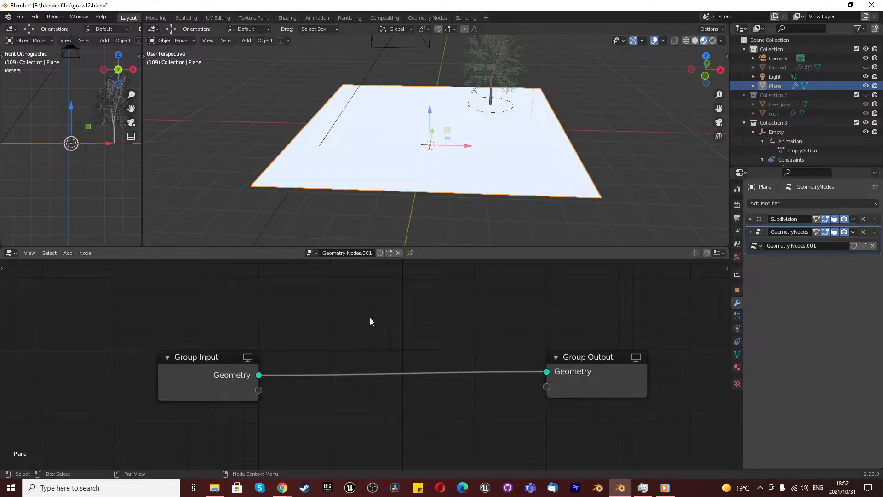
Select the Ground and examine the Point Distribute branch of its geometry node tree
left_click(773, 67)
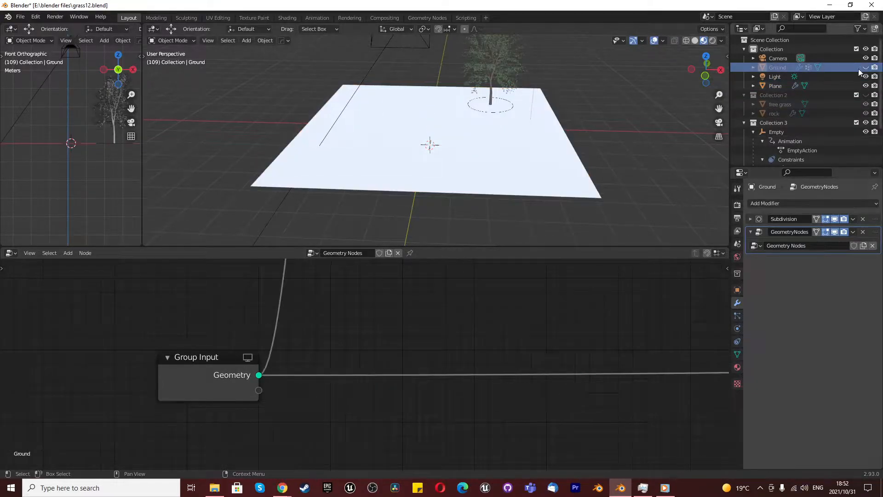
scroll(342, 424, "down", 6)
scroll(339, 422, "up", 3)
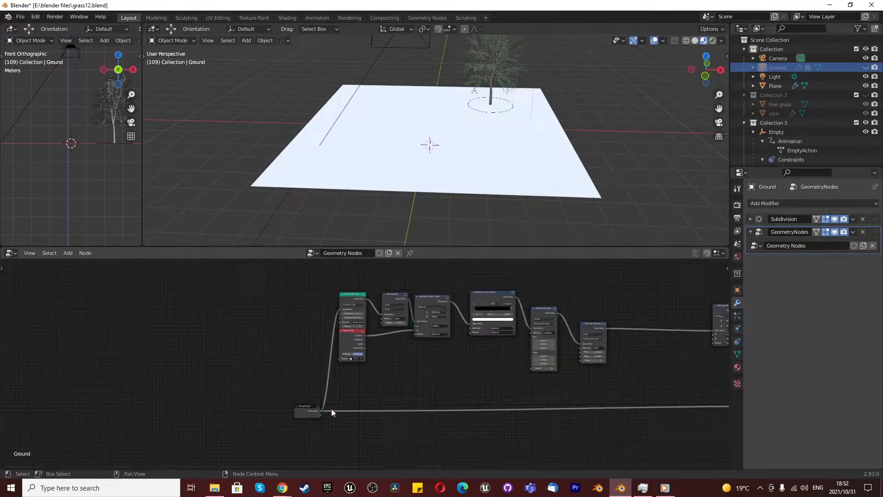
scroll(300, 411, "up", 3)
scroll(299, 410, "down", 6)
scroll(329, 326, "up", 4)
scroll(361, 310, "up", 2)
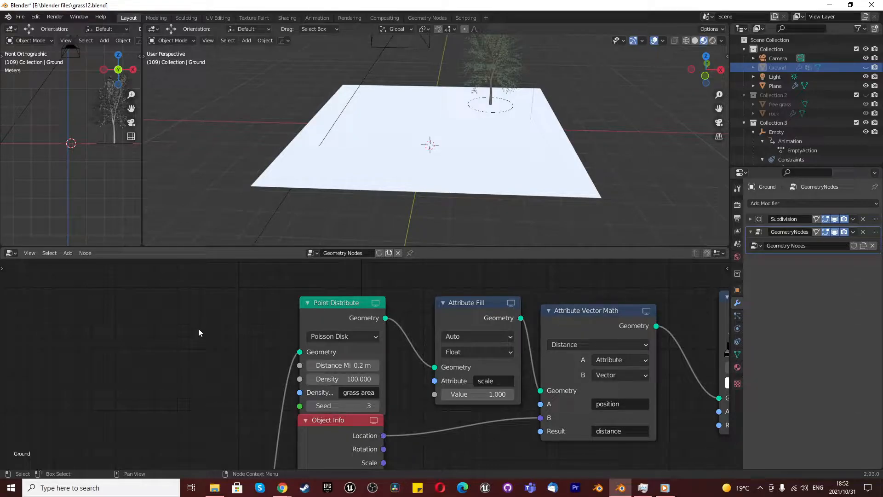
Add a second Point Distribute node set to Poisson Disk to the Ground's node tree and delete it again
key("shift+a")
mouse_move(195, 337)
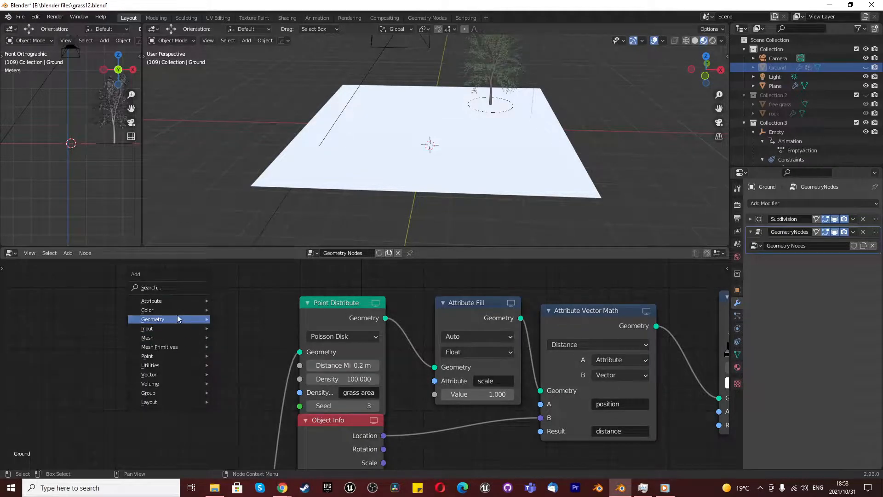
mouse_move(185, 356)
left_click(250, 365)
left_click(171, 349)
left_click(179, 337)
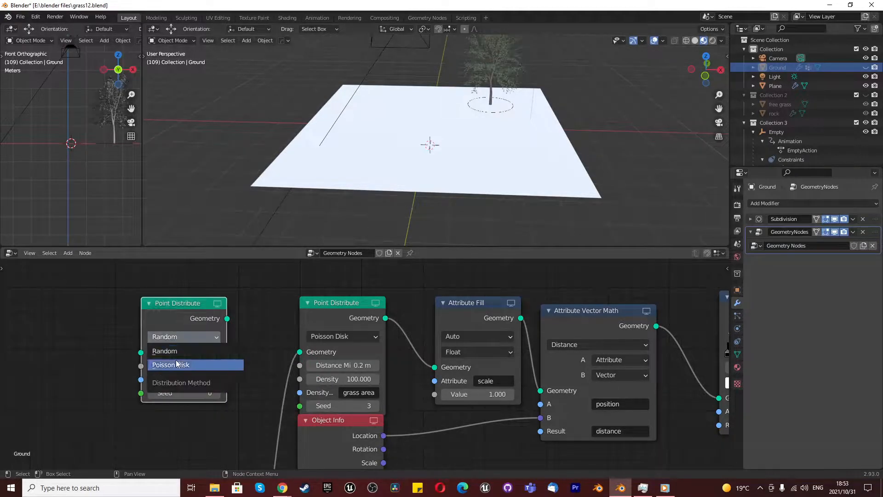
left_click(176, 364)
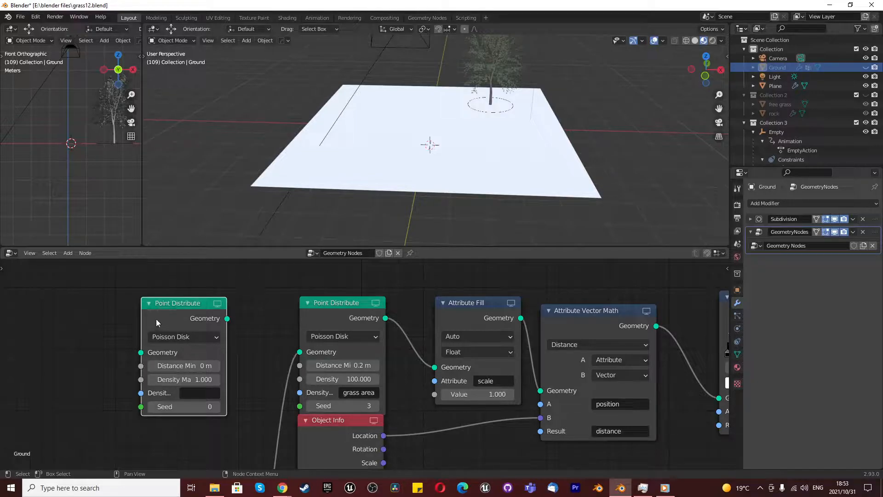
key("x")
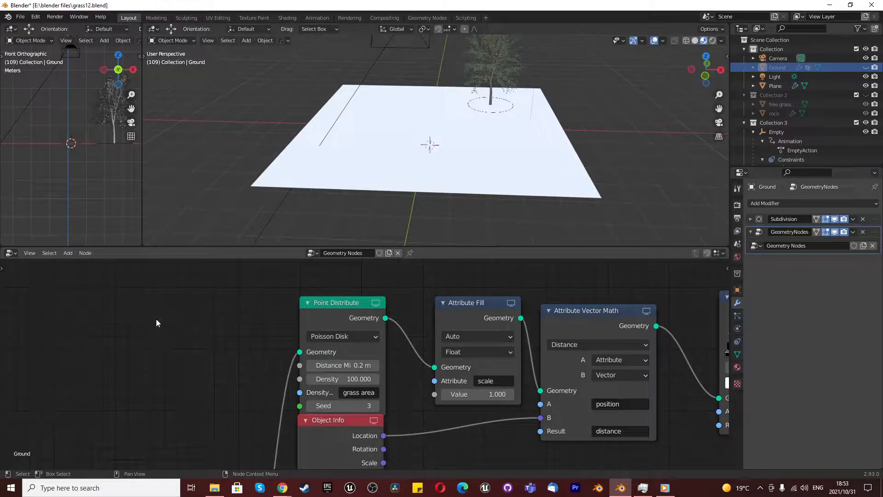
Delete the demonstration plane and unhide the Ground
left_click(539, 184)
key("x")
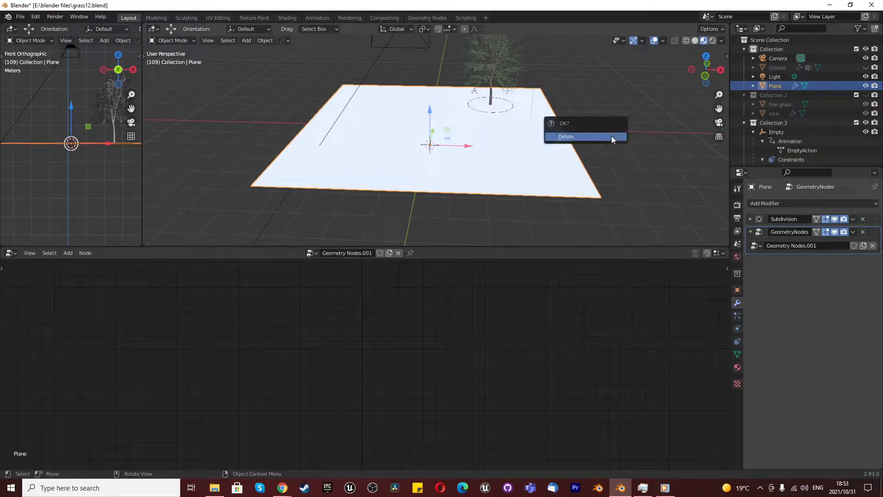
left_click(611, 136)
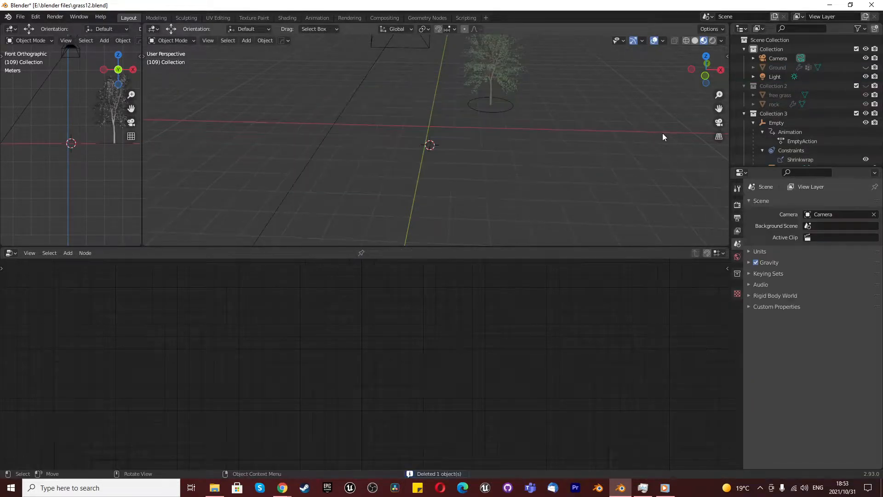
left_click(866, 67)
Set the minimum distance of the Ground's Point Distribute node to 0.3 m, check the rock spacing and deselect the Ground
key("KP_7")
scroll(453, 165, "up", 4)
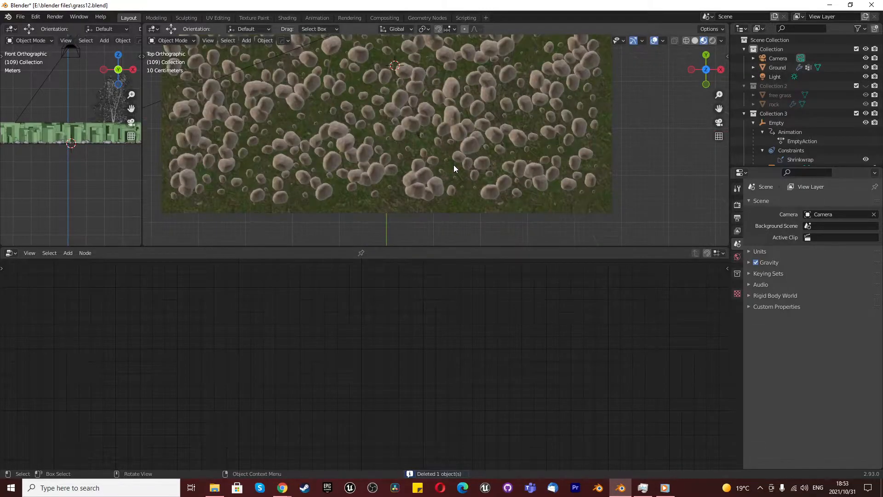
scroll(453, 175, "down", 3)
scroll(387, 116, "up", 4)
left_click(429, 176)
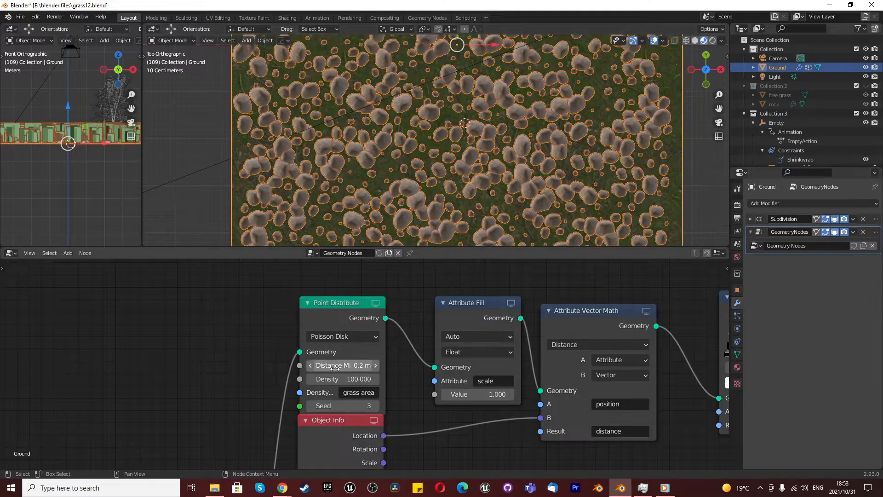
scroll(350, 374, "up", 4)
scroll(352, 376, "up", 1)
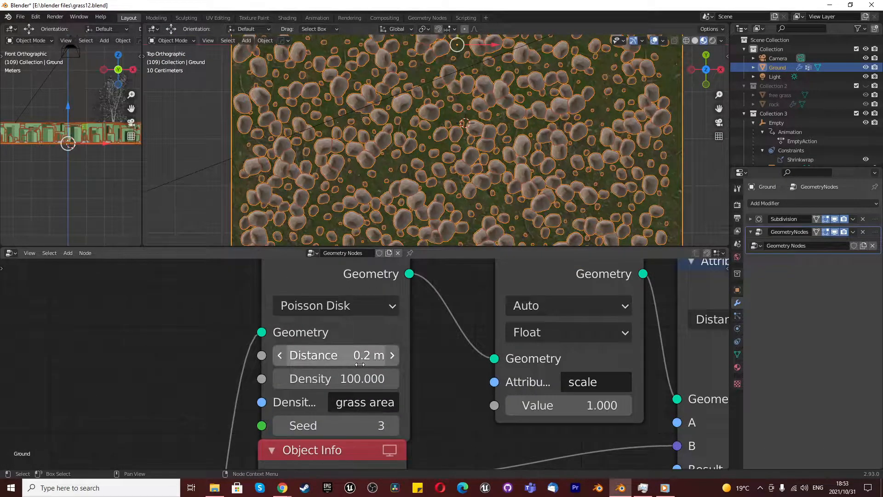
left_click(393, 355)
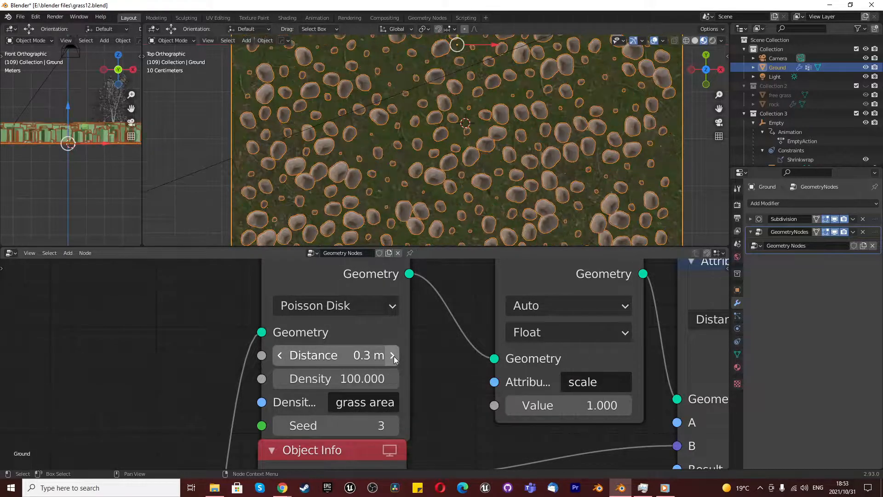
scroll(437, 185, "down", 3)
middle_click_drag(437, 184, 299, 109)
left_click(675, 92)
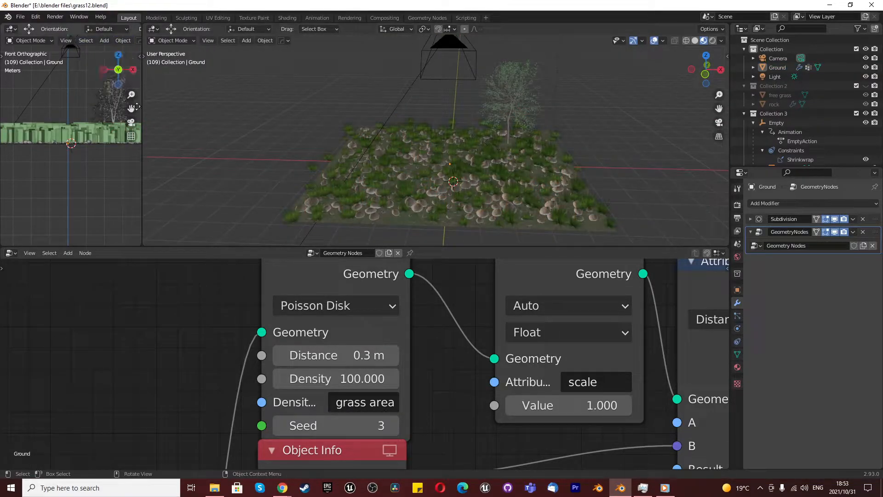
Widen the front-view viewport and switch it to rendered shading through the camera
left_click_drag(142, 122, 266, 123)
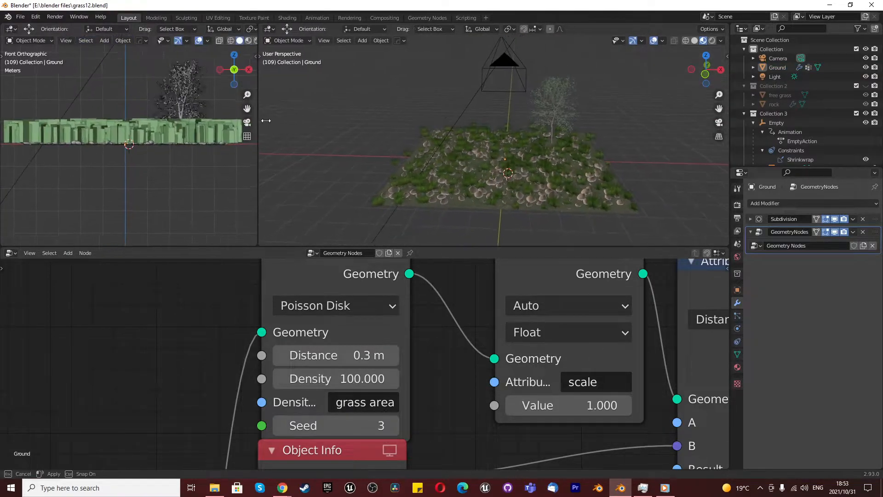
left_click(257, 41)
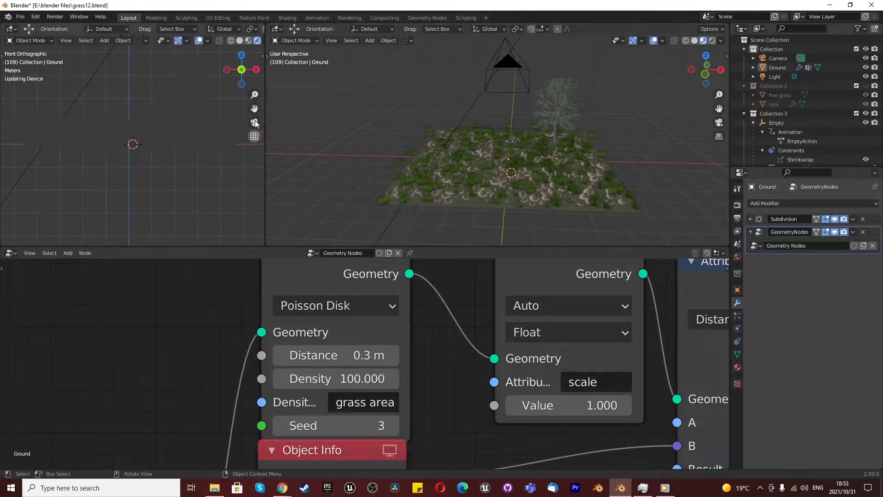
left_click(255, 123)
scroll(161, 129, "down", 6)
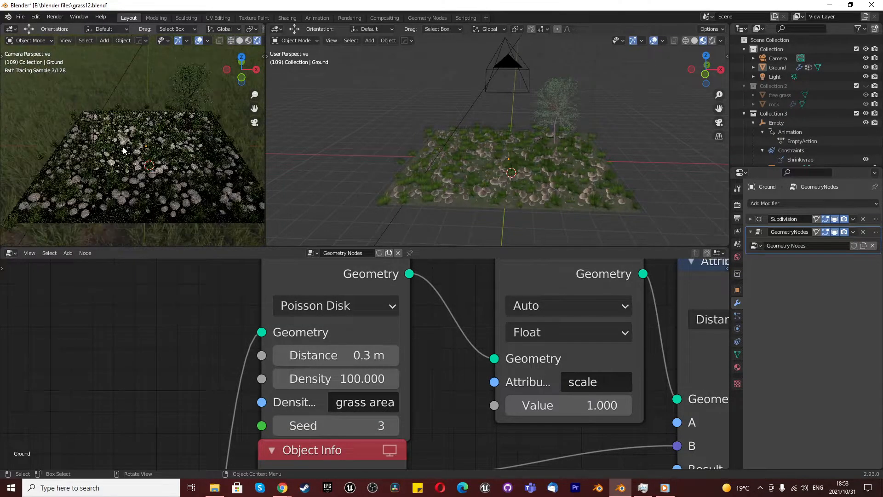
scroll(123, 150, "up", 4)
Enable Render Region and Crop to Render Region in the output settings and frame the camera view closely
left_click(738, 204)
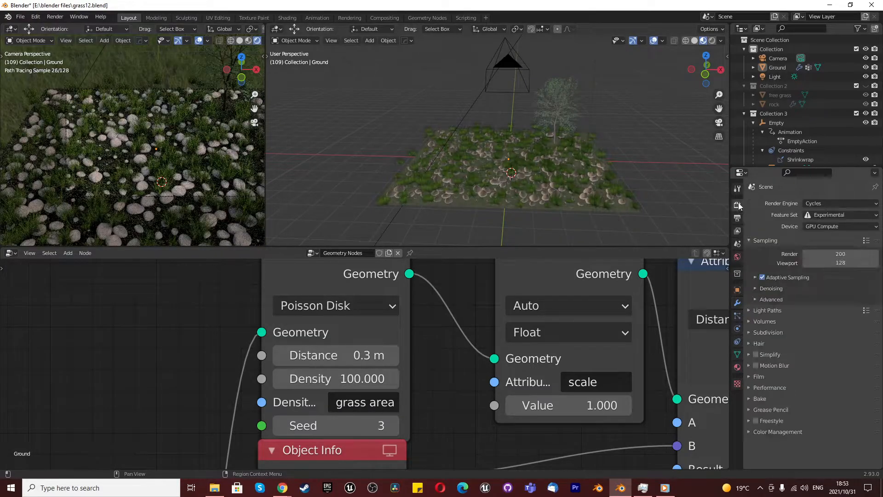
left_click(737, 218)
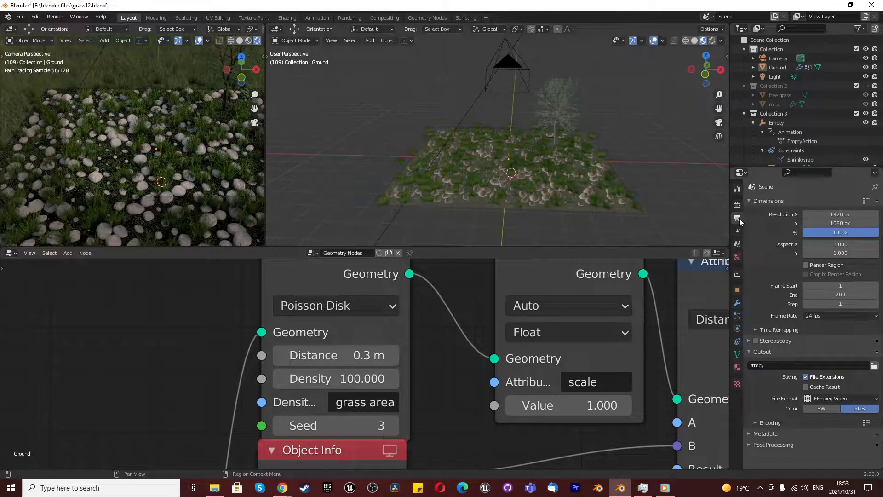
left_click(806, 265)
left_click(806, 274)
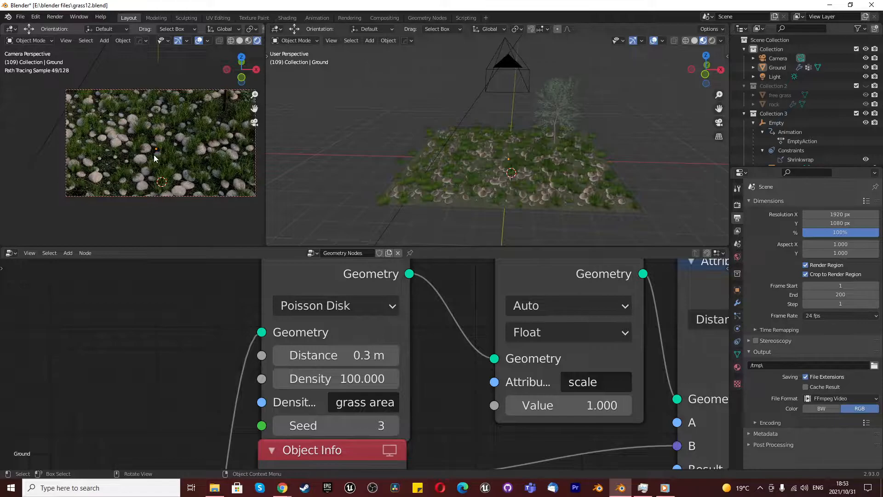
left_click(36, 129)
left_click(76, 57)
scroll(217, 120, "up", 2)
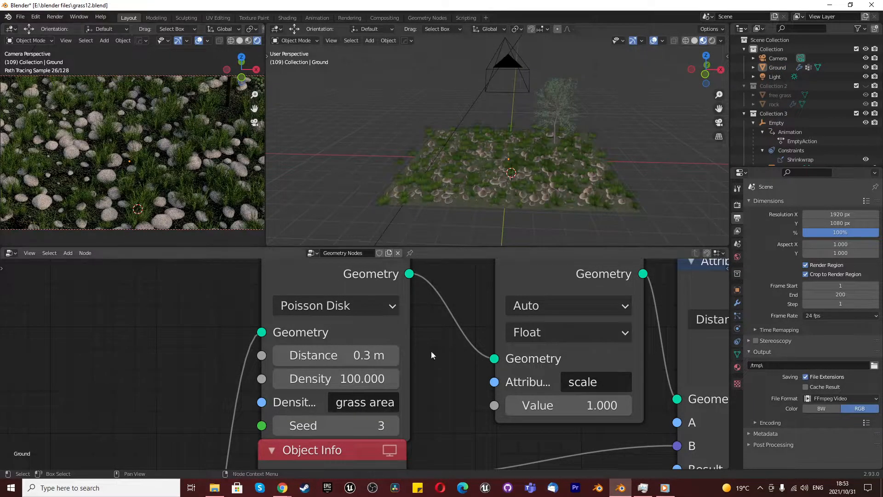
Raise the Point Distribute node's minimum distance to 3.6 m, and lower it gradually to 2 m while comparing the rock spacing
left_click_drag(385, 357, 444, 358)
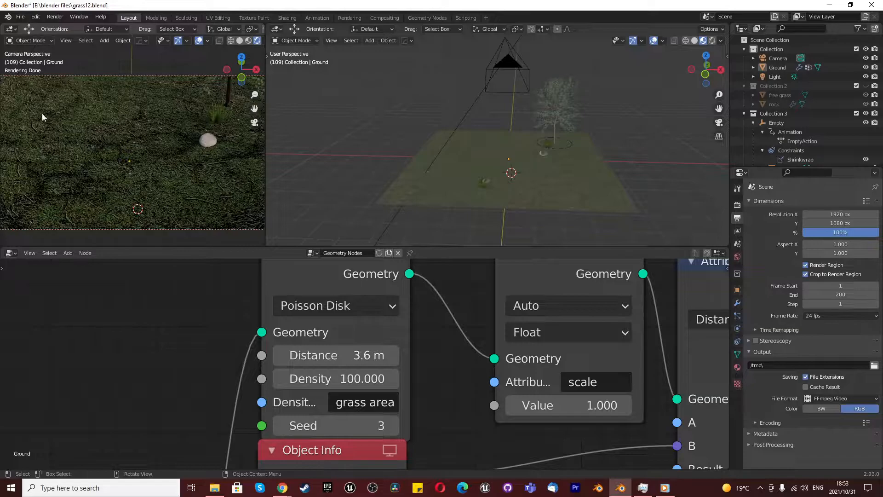
left_click(281, 359)
left_click(280, 358)
left_click(280, 358)
left_click(280, 359)
left_click(281, 359)
left_click(280, 359)
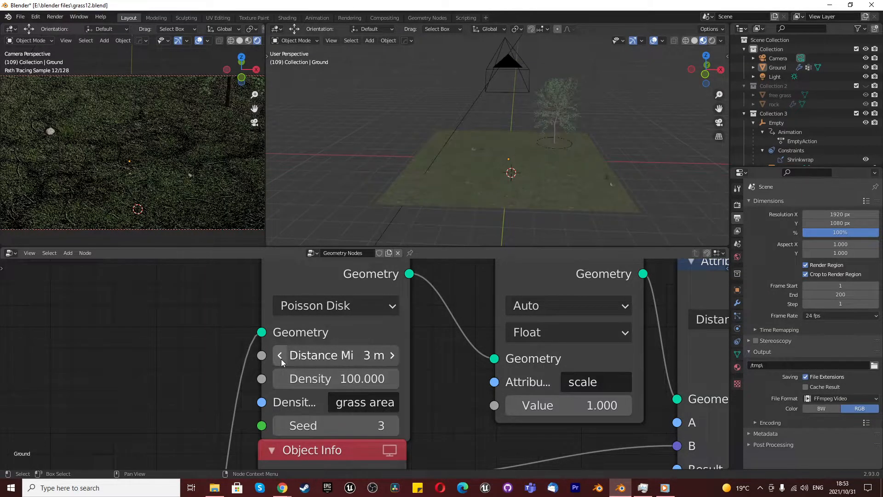
left_click(280, 359)
left_click(280, 359)
left_click(280, 359)
left_click(281, 358)
left_click(280, 358)
left_click(281, 359)
left_click(281, 359)
left_click(280, 358)
left_click(281, 358)
left_click(280, 359)
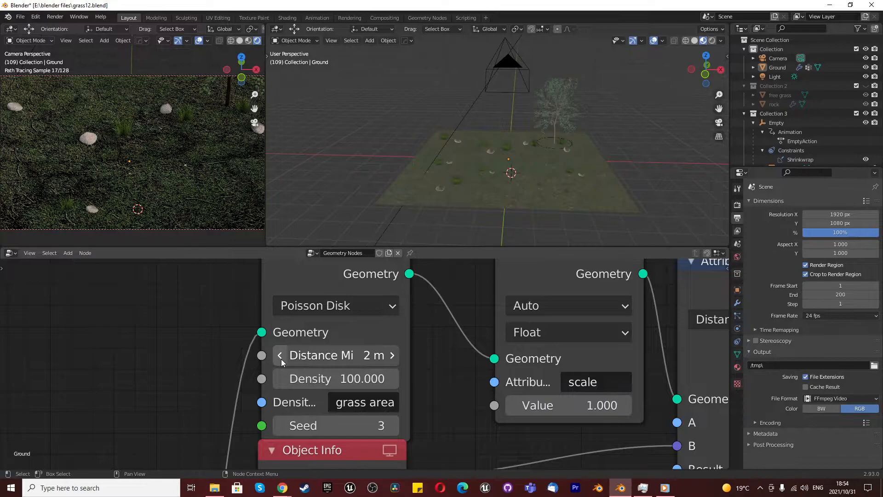
Lower the Point Distribute node's minimum distance in 0.1 m increments to 0.3 m
left_click(280, 359)
left_click(281, 359)
left_click(281, 359)
left_click(281, 359)
left_click(281, 358)
left_click(281, 359)
left_click(281, 359)
left_click(281, 359)
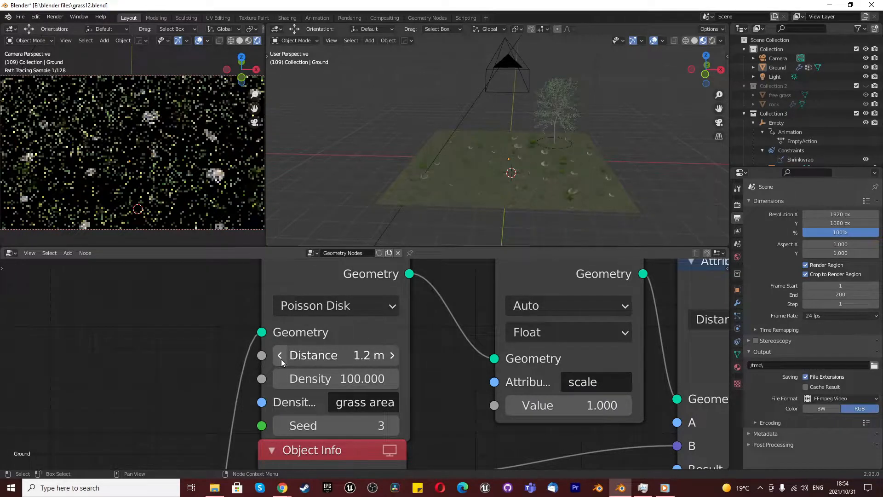
left_click(281, 359)
left_click(281, 359)
left_click(281, 359)
left_click(280, 359)
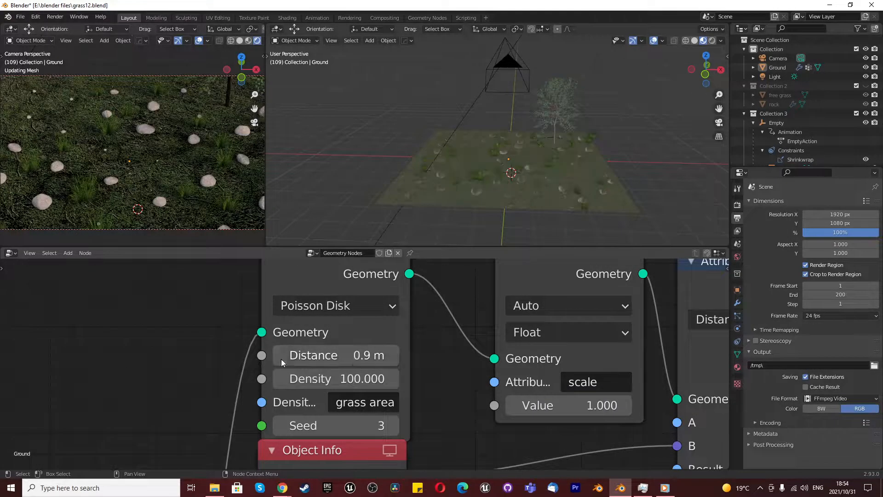
left_click(281, 359)
left_click(281, 359)
left_click(280, 359)
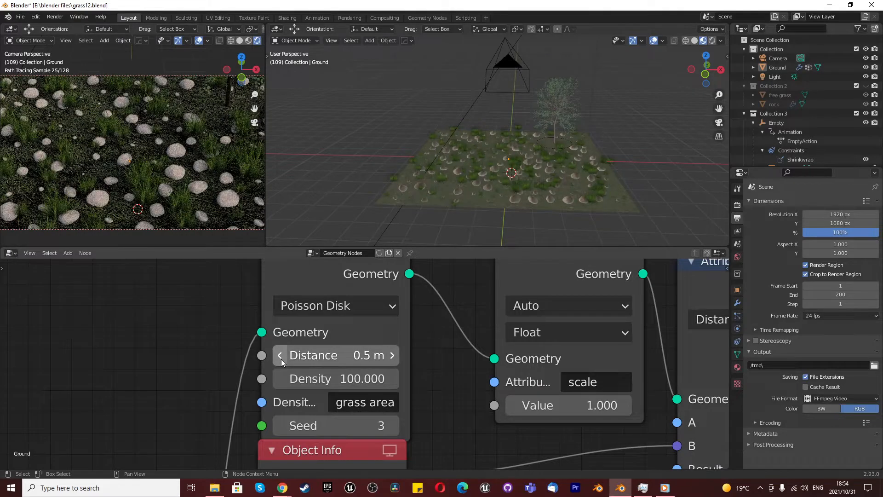
left_click(280, 359)
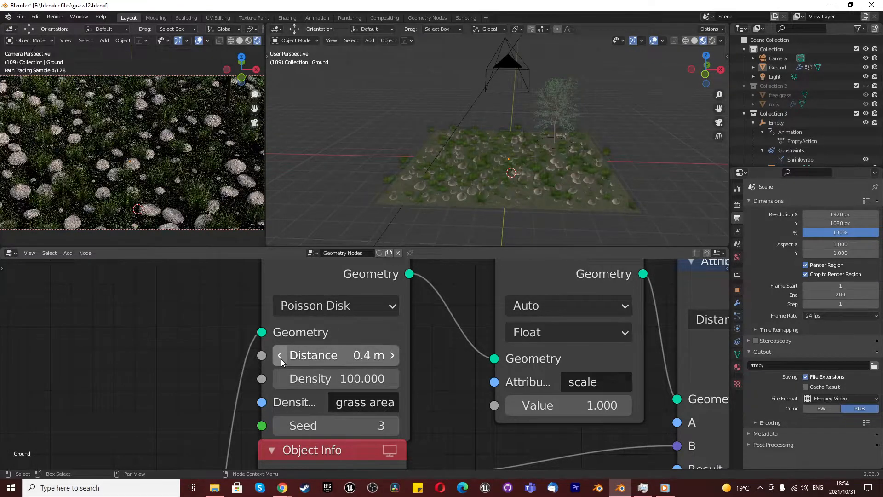
left_click(281, 359)
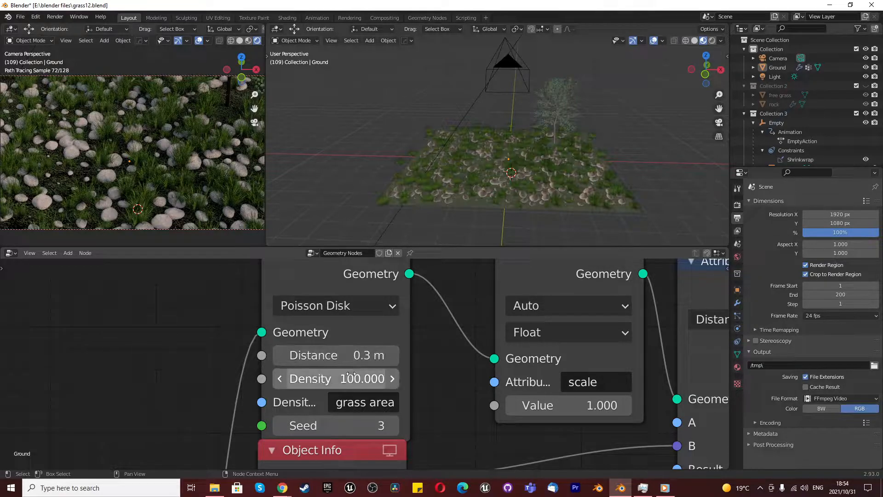
Set the Point Distribute node's maximum density to 20 and reduce it to 10
left_click(333, 379)
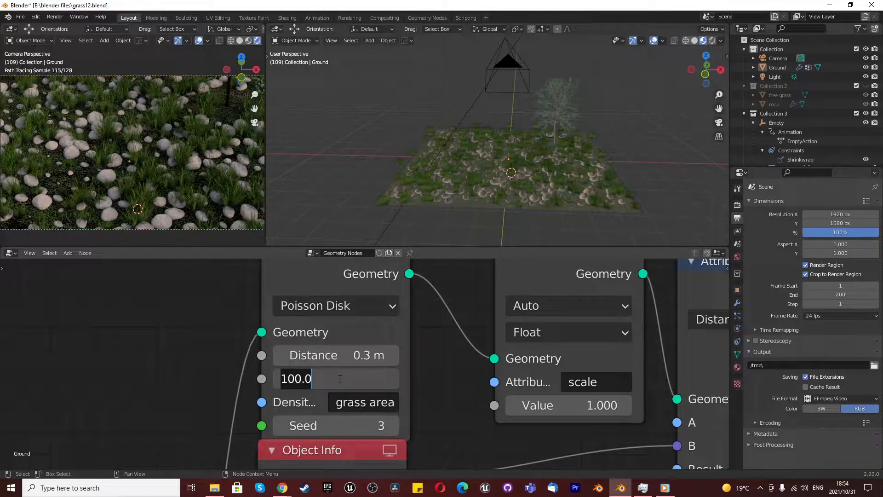
type("20")
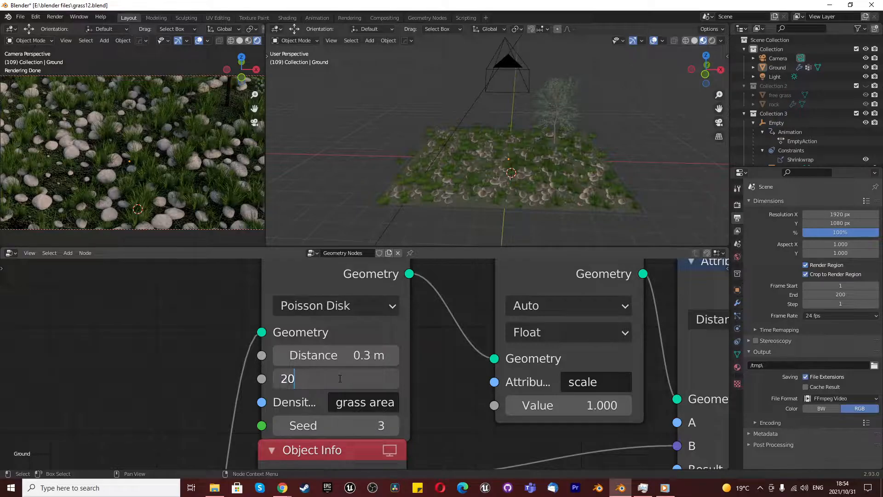
key("Return")
left_click(338, 378)
type("10")
key("Return")
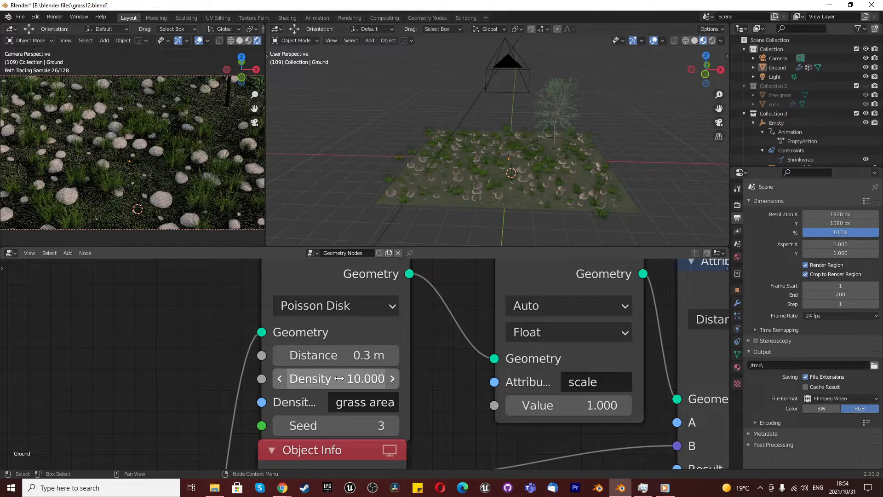
Set the Point Distribute node's maximum density to 1
left_click(339, 378)
key("Return")
key("backslash")
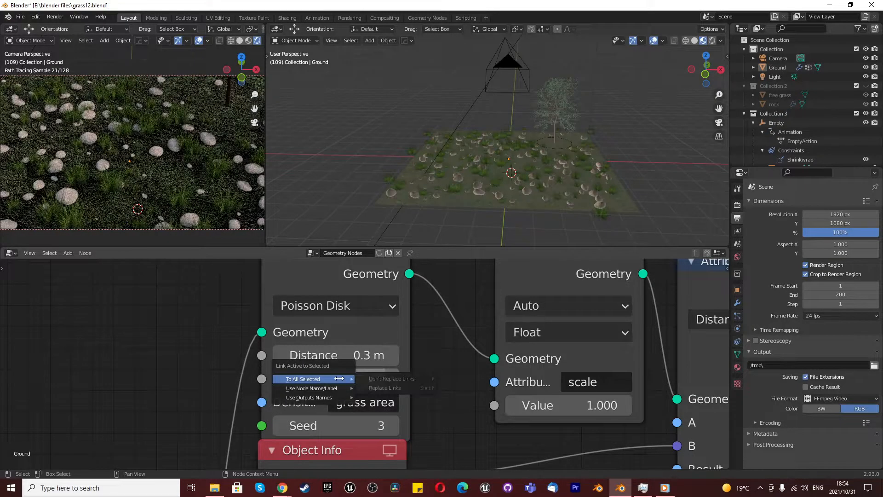
left_click(338, 378)
type("1")
key("Return")
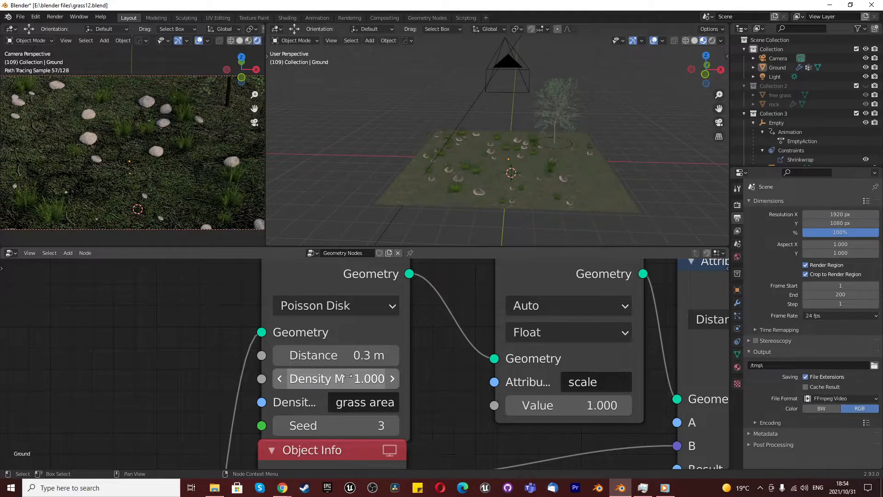
Set the Point Distribute node's maximum density to 100 and reduce it to 50 for comparison
left_click(375, 382)
type("100")
key("Return")
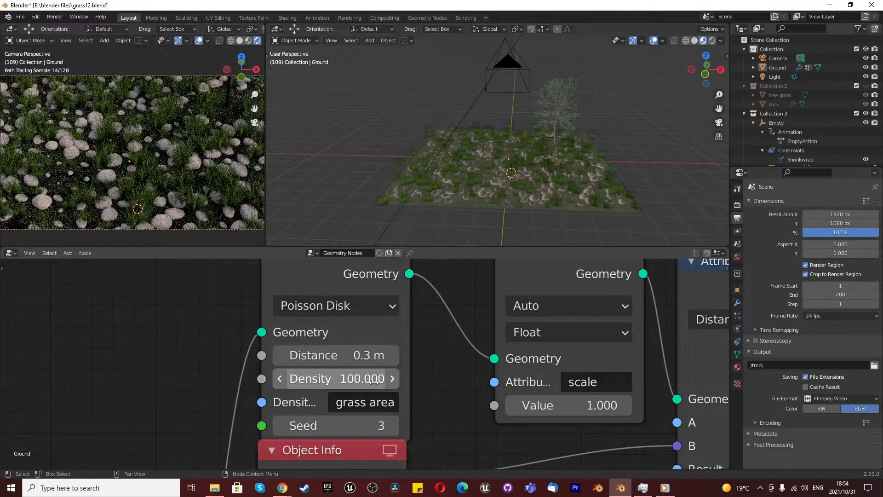
left_click(321, 377)
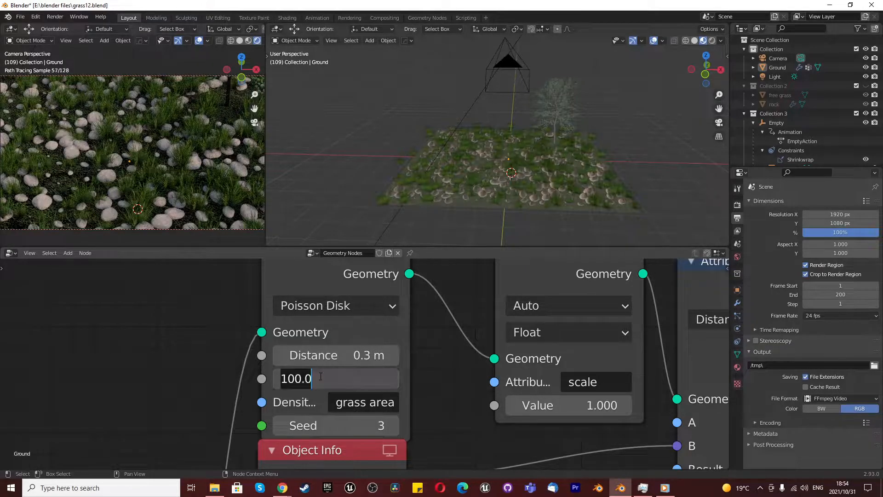
type("50")
key("Return")
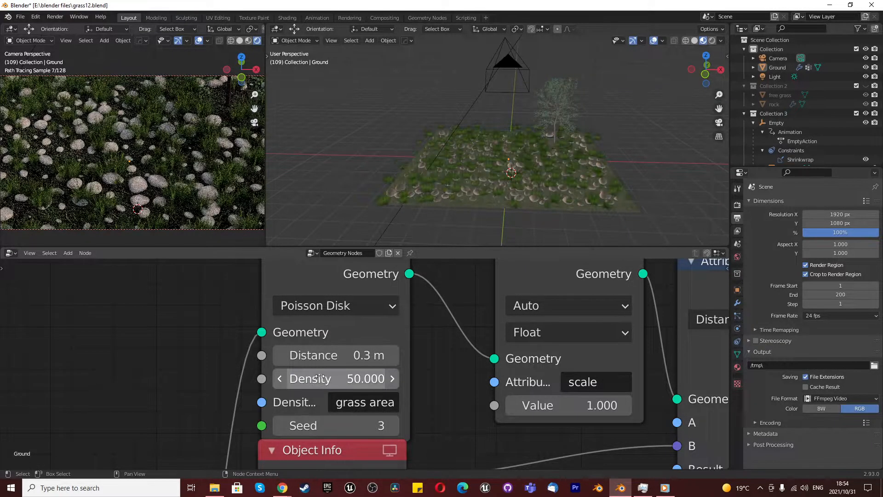
Set the Point Distribute node's maximum density to 20
left_click(320, 377)
type("20")
key("Return")
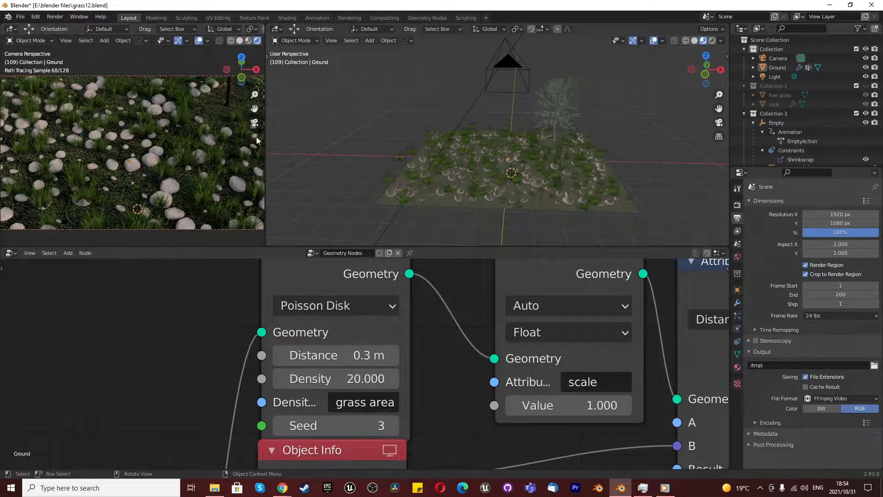
Increase the Point Distribute node's seed one by one to 9 and check the scattering closely in the camera view
scroll(346, 337, "down", 3)
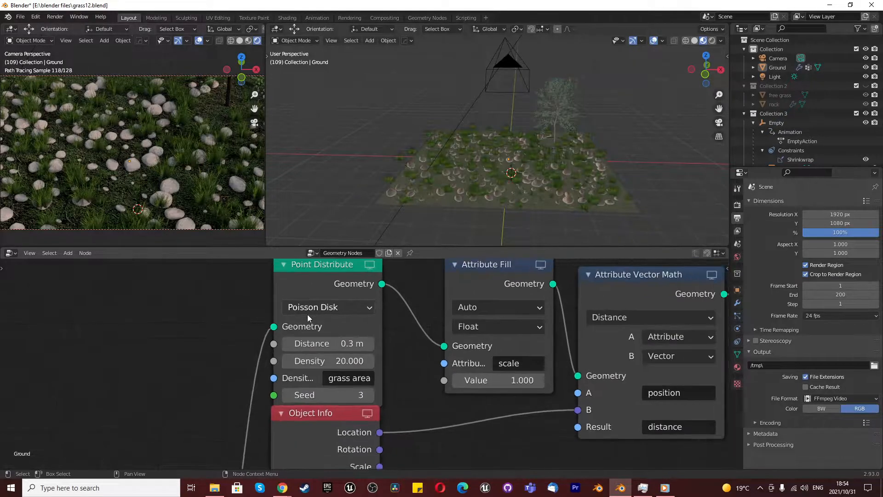
scroll(306, 312, "up", 3)
left_click(382, 398)
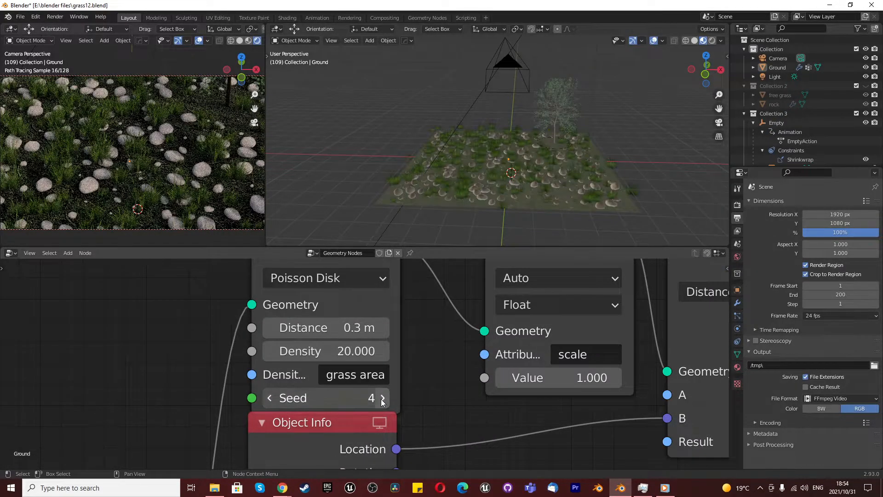
left_click(381, 398)
left_click(381, 398)
left_click(382, 399)
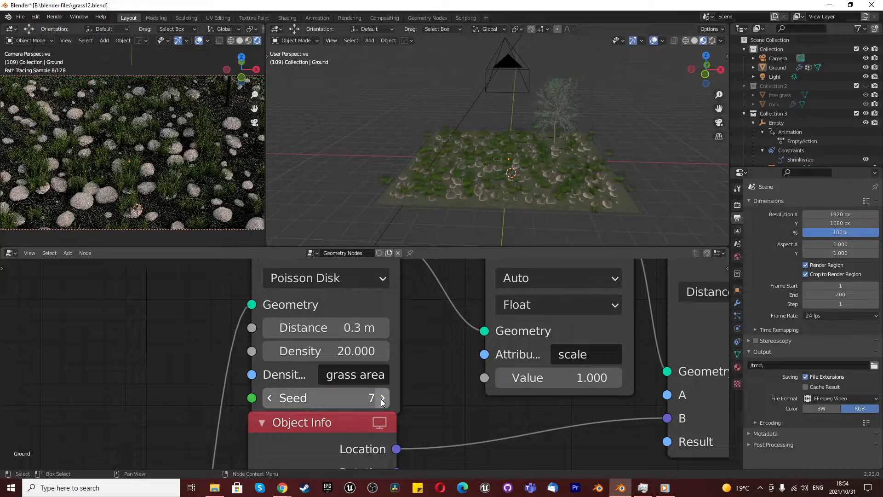
left_click(382, 398)
left_click(382, 398)
scroll(184, 158, "down", 2)
scroll(207, 127, "up", 5)
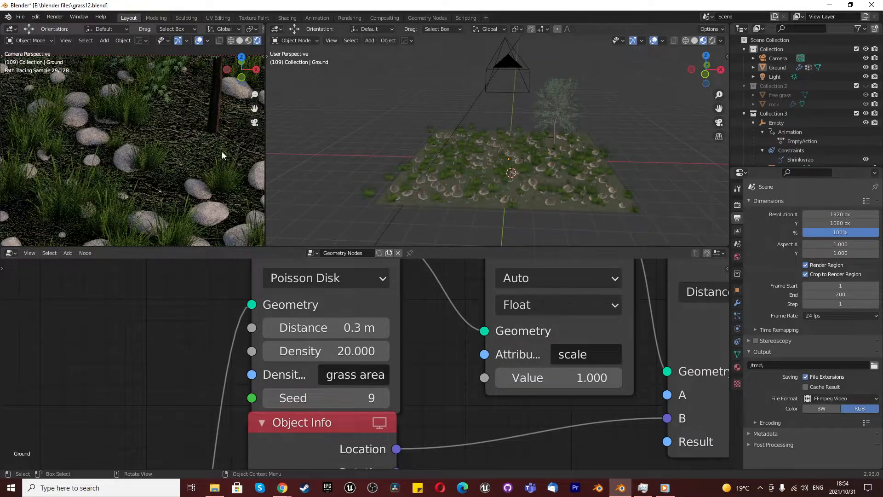
Increase the Point Distribute node's seed to 14 and inspect the new arrangement of rocks and grass in the camera view
left_click(381, 402)
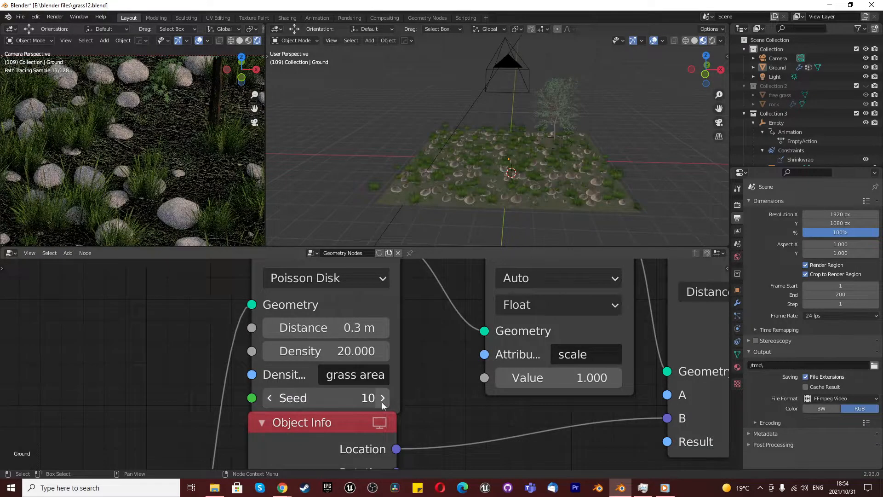
left_click(382, 399)
left_click(382, 399)
left_click(382, 400)
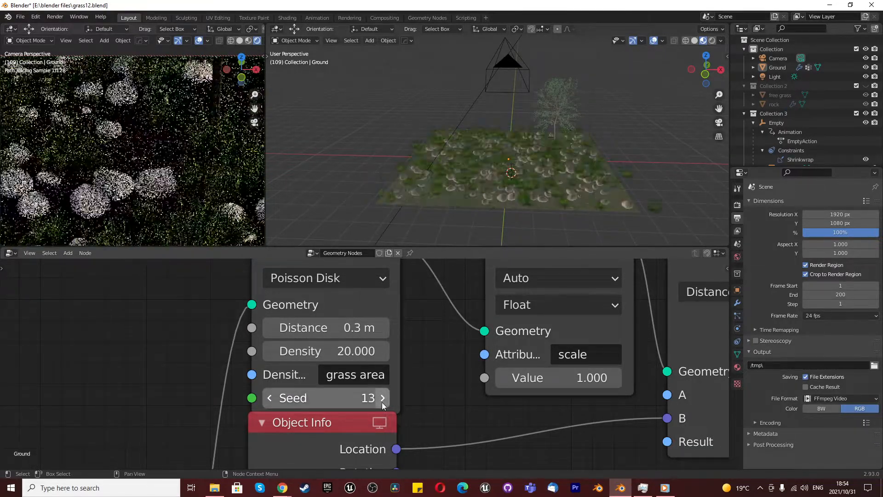
left_click(382, 399)
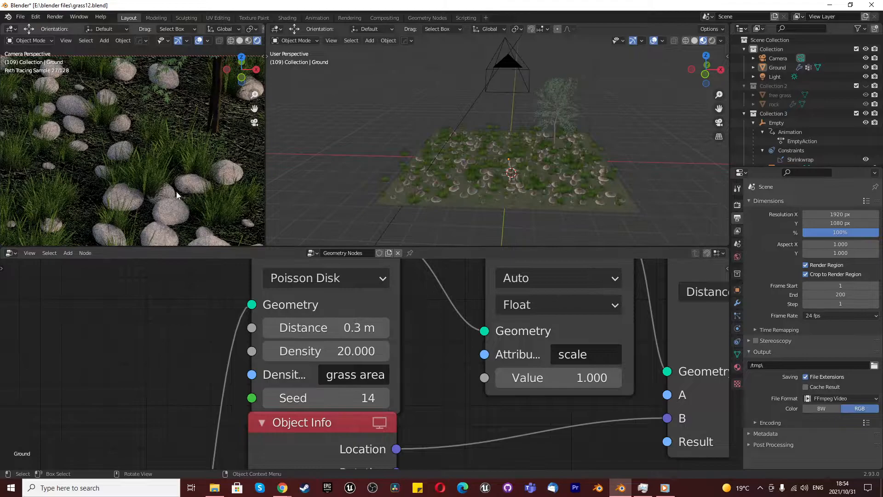
scroll(175, 181, "down", 6)
scroll(129, 213, "up", 2)
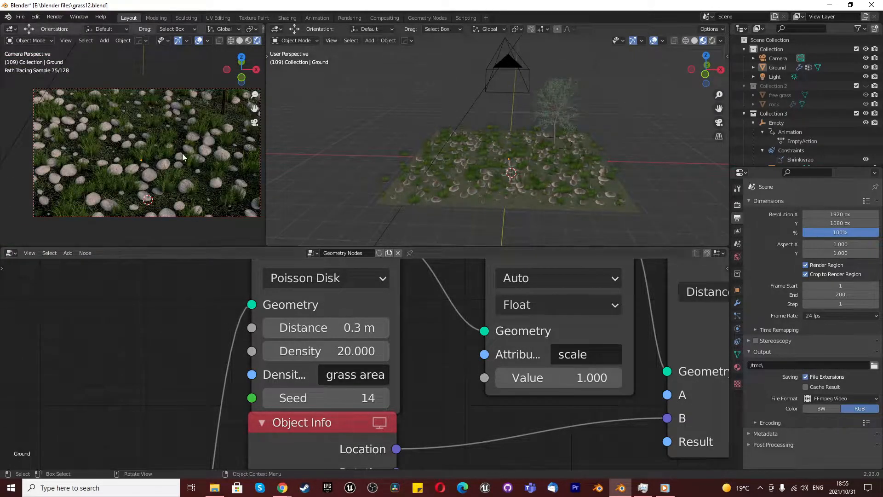
scroll(178, 198, "down", 2)
scroll(189, 191, "up", 2)
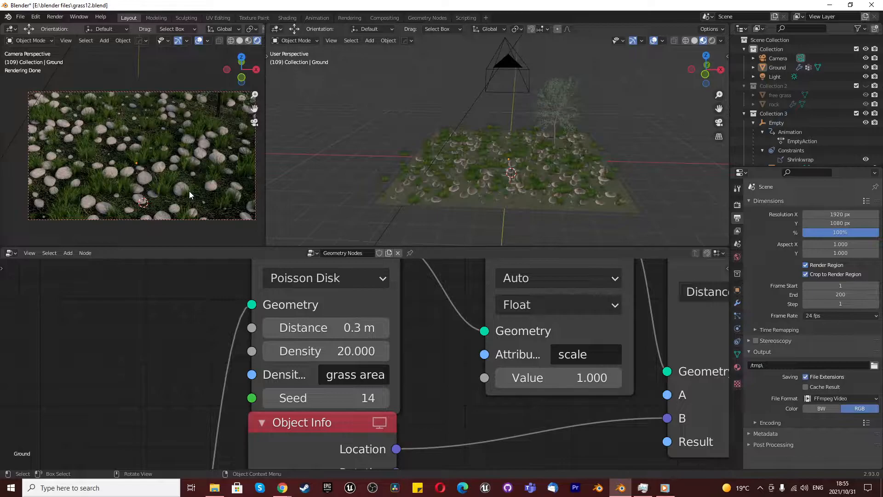
Set the Point Distribute node's seed to 1
left_click(325, 404)
type("1")
key("Return")
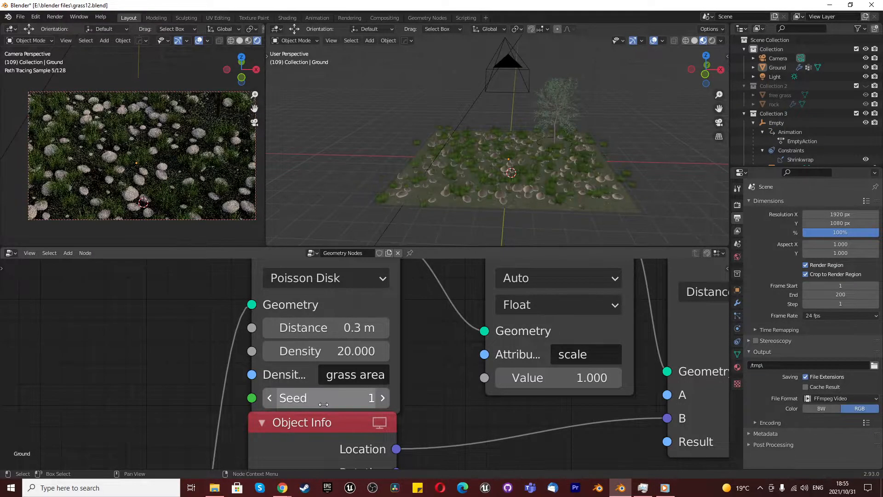
Raise the value of the Attribute Fill node for the scale attribute to 3.1
scroll(257, 407, "down", 4)
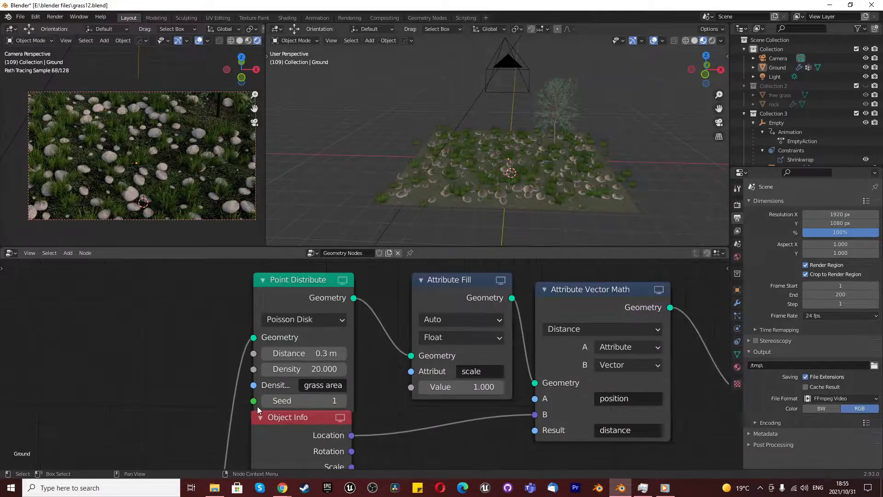
scroll(437, 275, "up", 2)
scroll(437, 275, "up", 1)
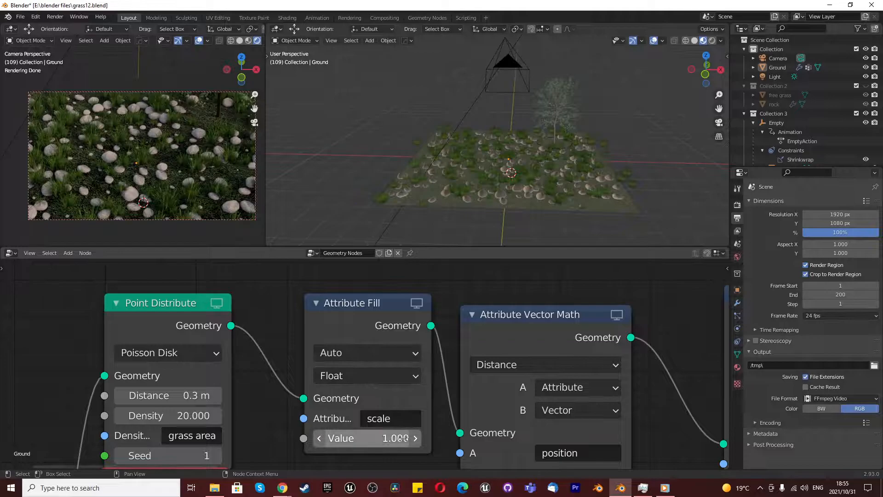
scroll(379, 396, "down", 1)
scroll(382, 386, "up", 2)
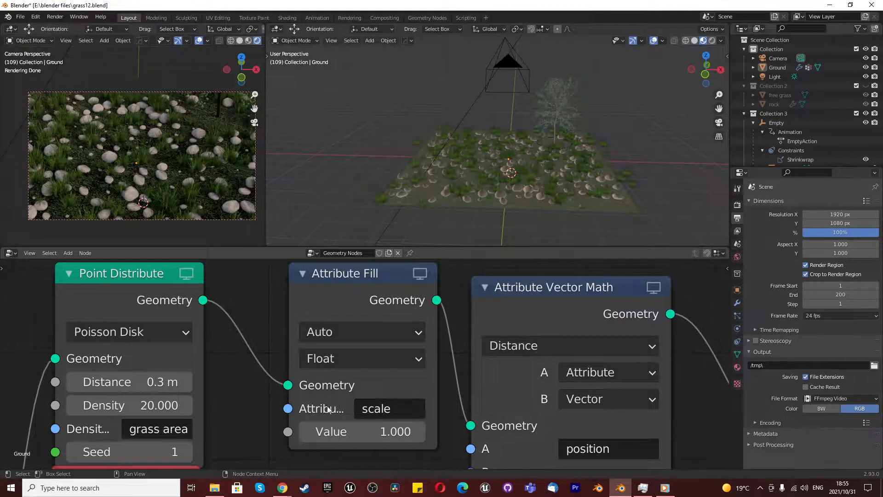
left_click(419, 431)
left_click(420, 431)
double_click(419, 431)
triple_click(419, 431)
double_click(420, 431)
triple_click(419, 431)
triple_click(419, 431)
triple_click(419, 431)
left_click(420, 431)
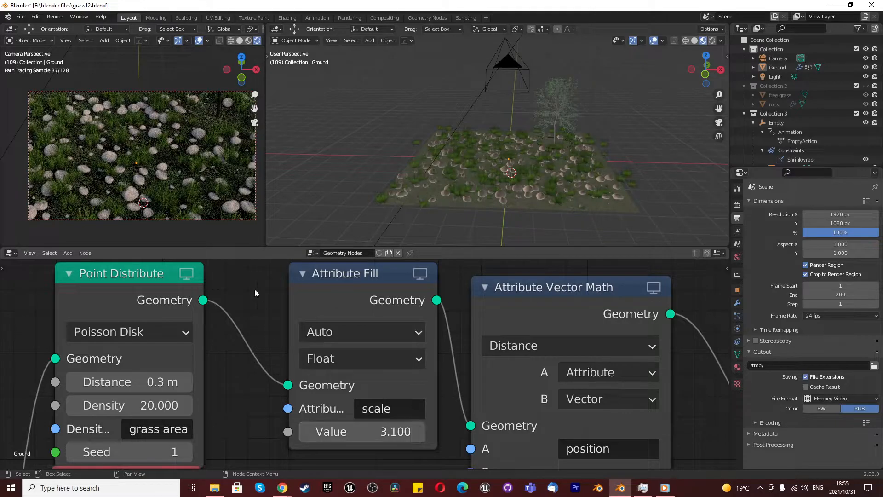
Set the Attribute Fill node's scale value to 1 and reduce it to 0 for comparison
left_click(402, 432)
type("1")
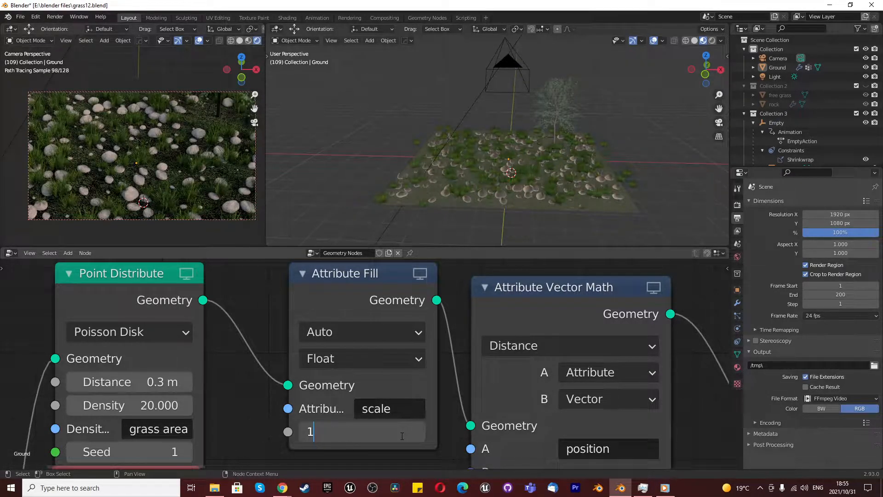
key("Return")
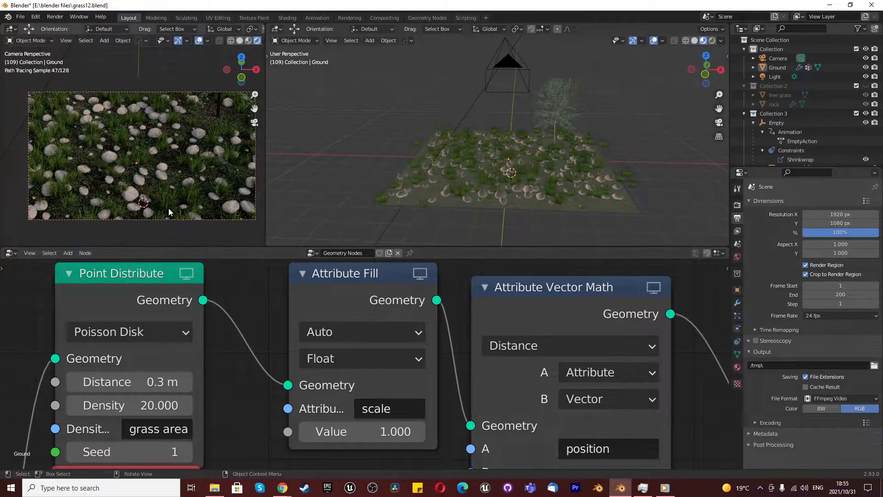
left_click(386, 433)
type("0")
key("Return")
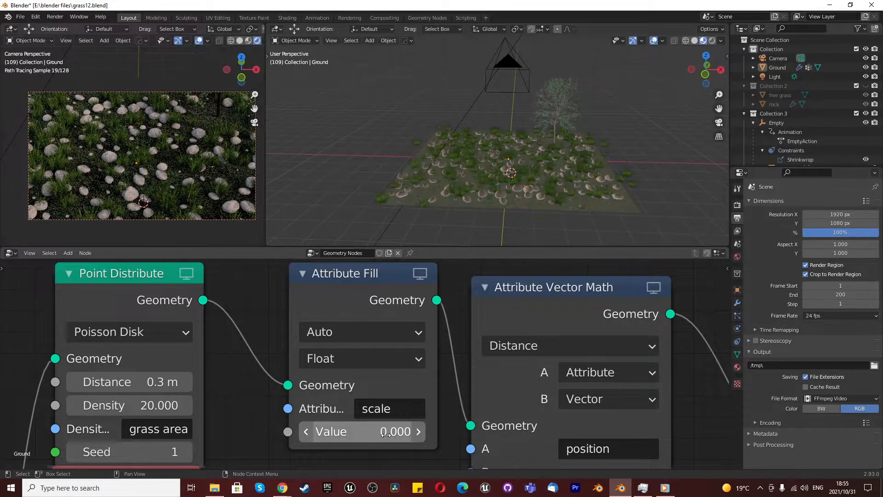
Set the Attribute Fill node's scale value to 1
left_click(386, 433)
type("1")
key("Return")
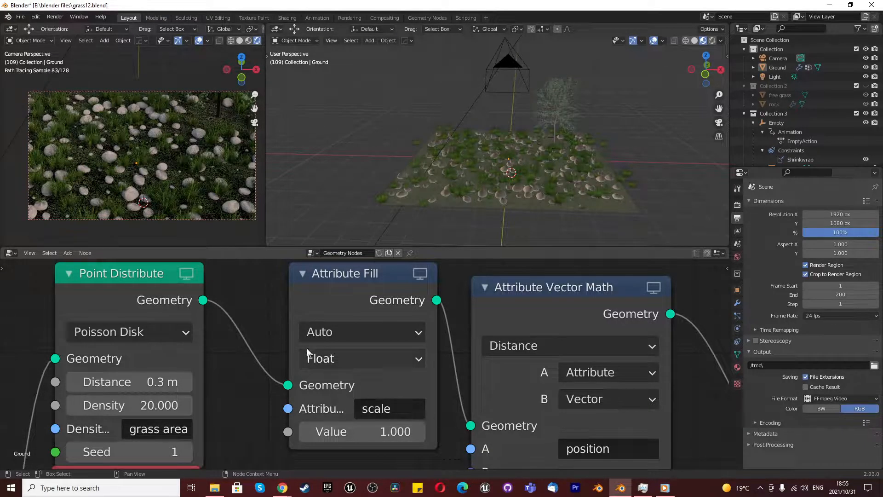
Examine the Attribute Vector Math node's operation choices, its position and vector inputs, and its distance result
scroll(306, 349, "down", 3)
scroll(411, 354, "up", 2)
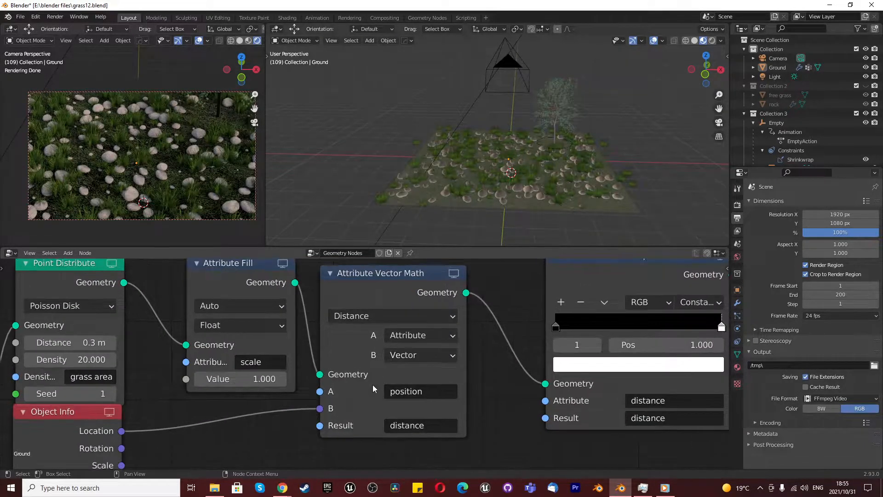
scroll(375, 385, "down", 1)
scroll(462, 375, "up", 1)
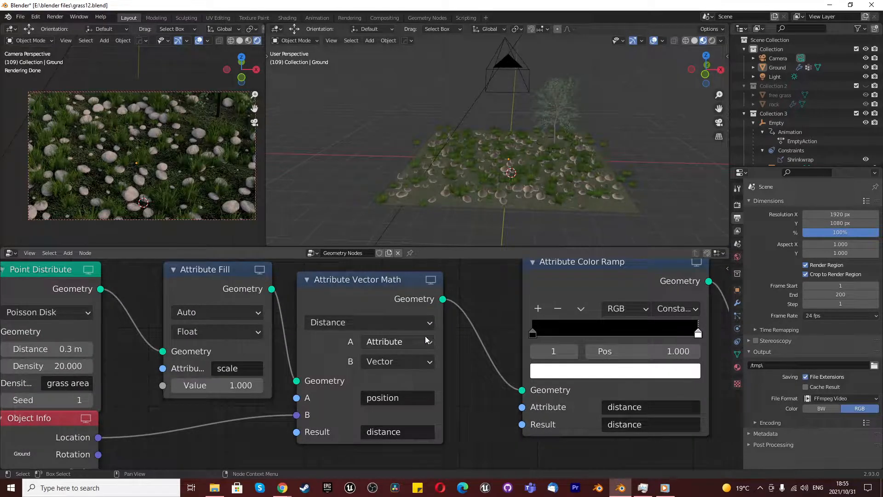
left_click(360, 321)
left_click(343, 125)
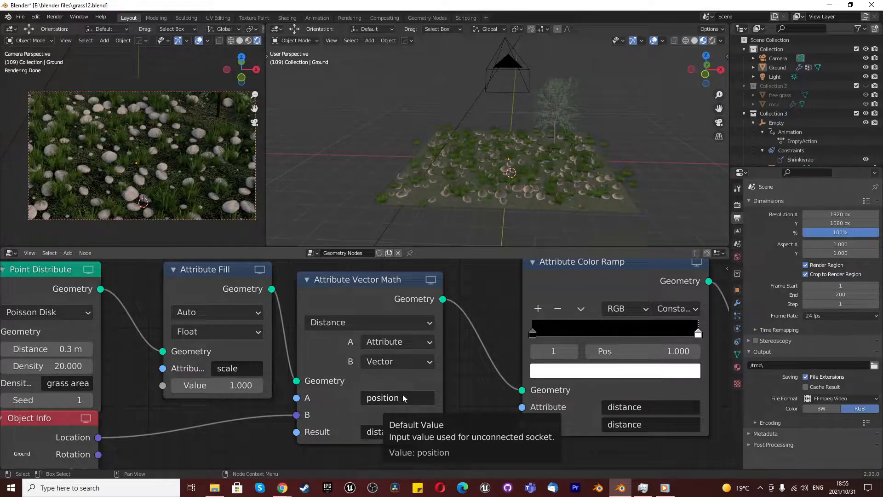
scroll(399, 409, "down", 2)
scroll(393, 407, "up", 2)
scroll(383, 396, "down", 4)
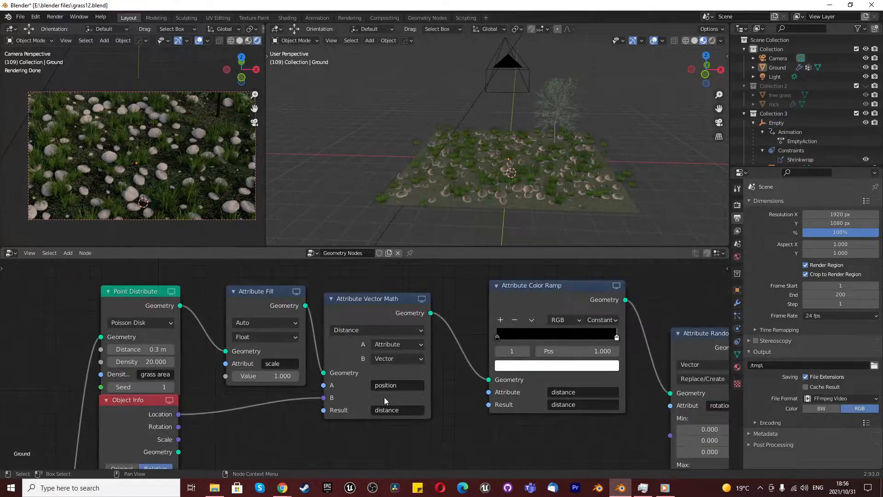
scroll(225, 409, "up", 4)
scroll(227, 398, "up", 1)
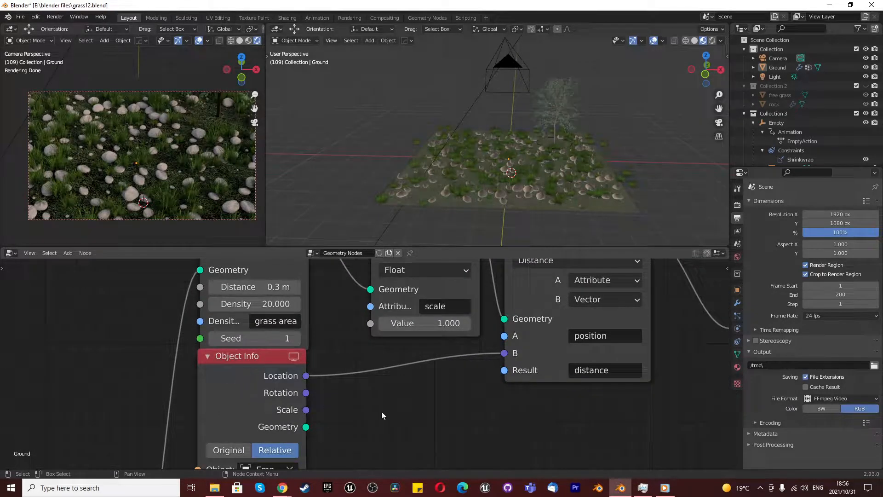
Look up the Object Info node among the input nodes that can be added, and examine the existing one's object setting
key("shift+a")
mouse_move(343, 383)
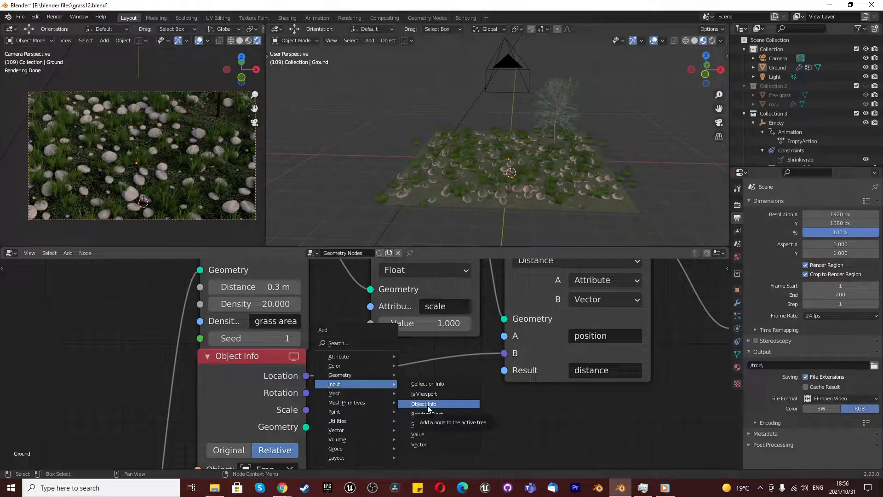
scroll(374, 418, "down", 10)
scroll(325, 450, "up", 6)
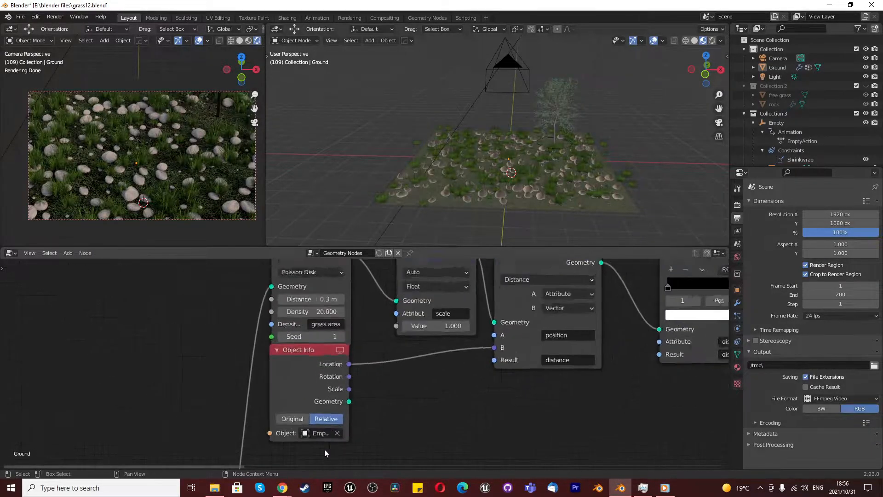
scroll(401, 410, "up", 2)
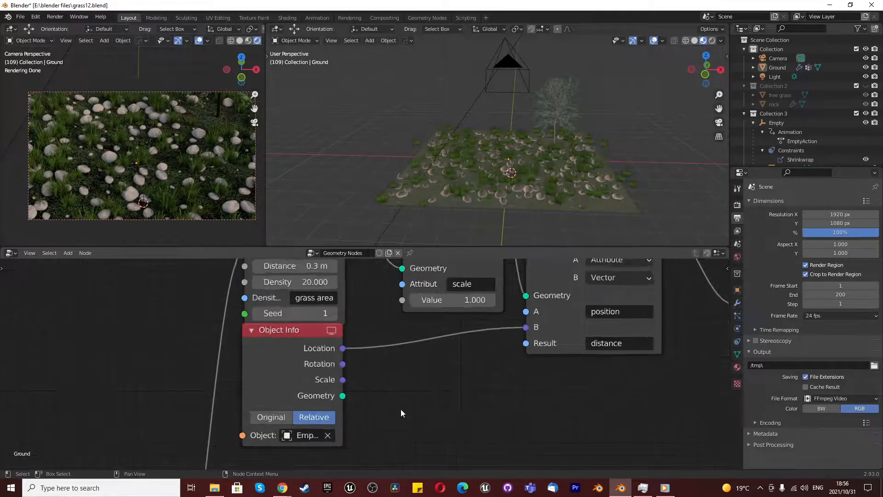
scroll(401, 409, "up", 1)
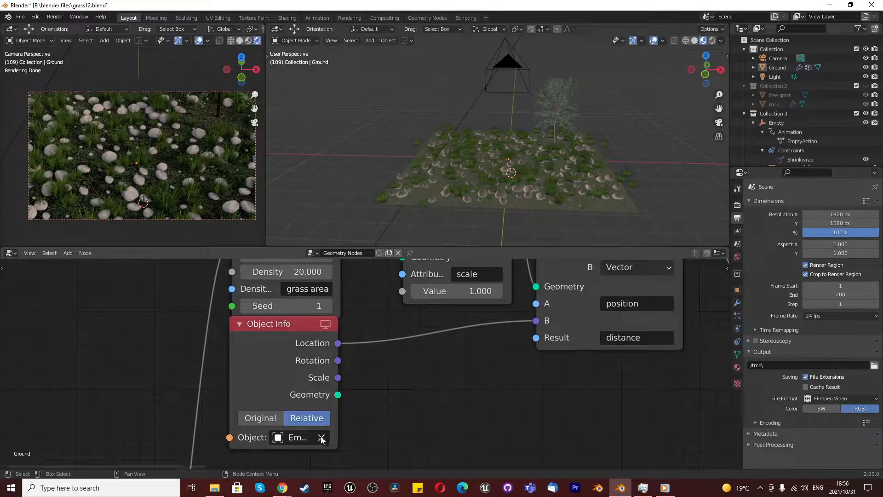
Deselect the ground and look up the Circle type among the empties that can be added to the scene
left_click(548, 145)
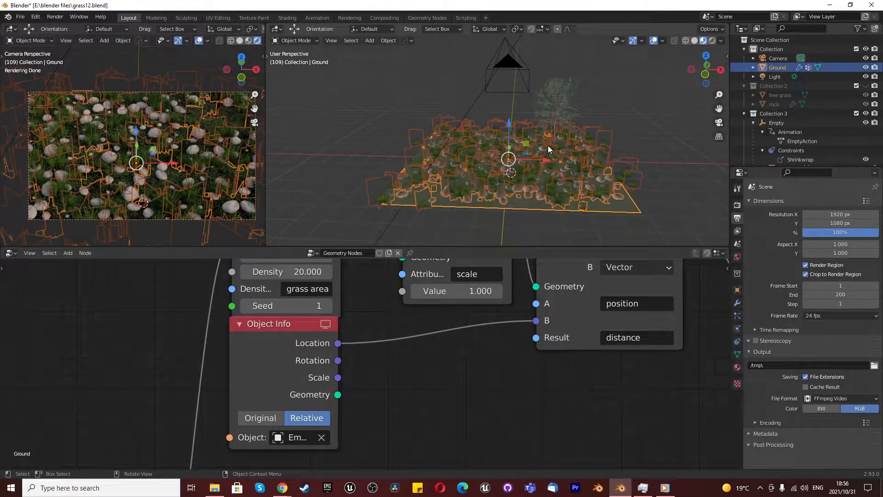
left_click(541, 224)
key("shift+a")
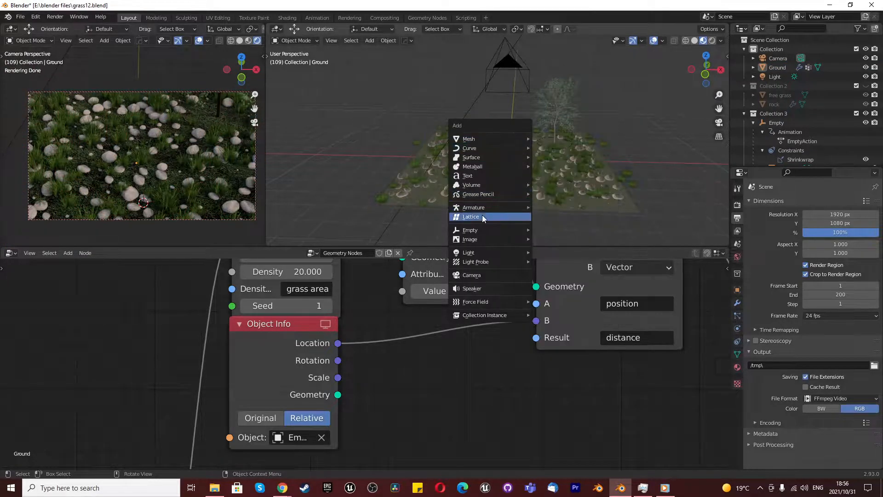
mouse_move(487, 230)
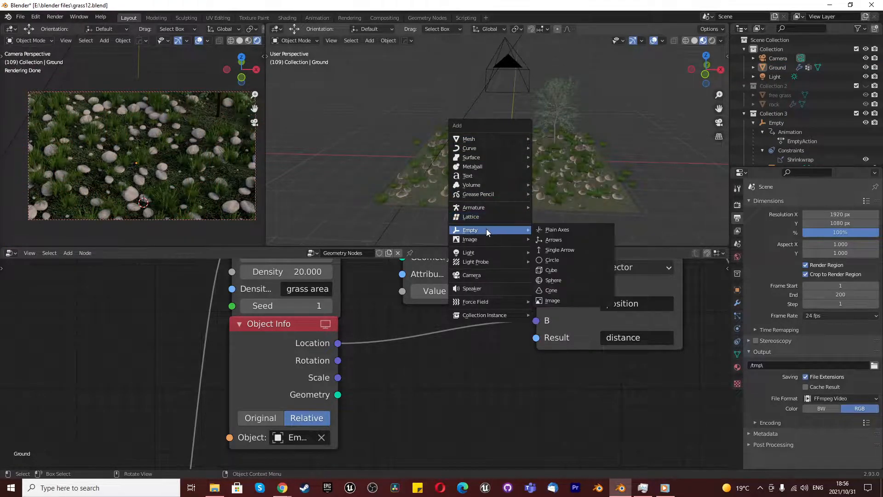
left_click(554, 260)
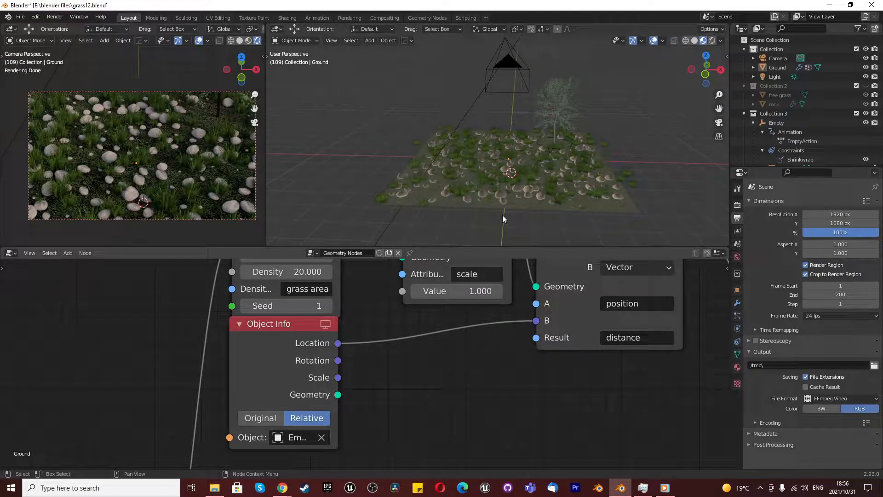
Examine how the empty's location feeds the Attribute Vector Math node and how its distance result reaches the Attribute Color Ramp
scroll(366, 397, "down", 4)
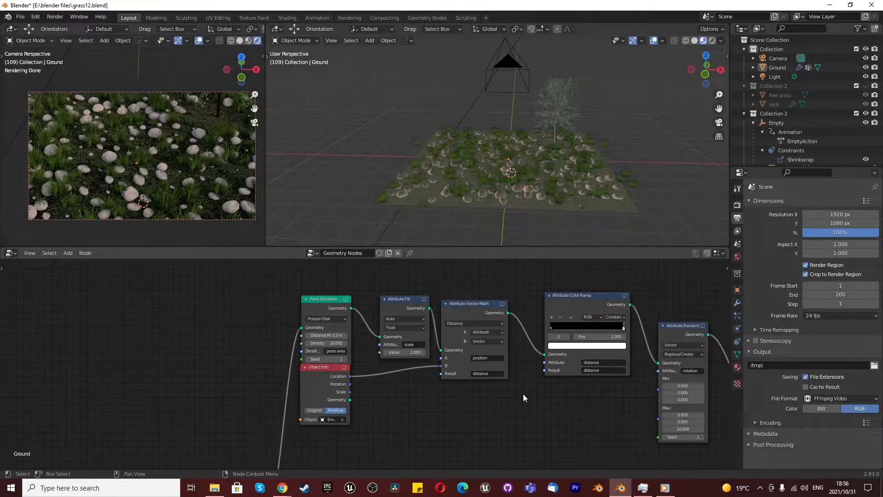
scroll(497, 391, "up", 2)
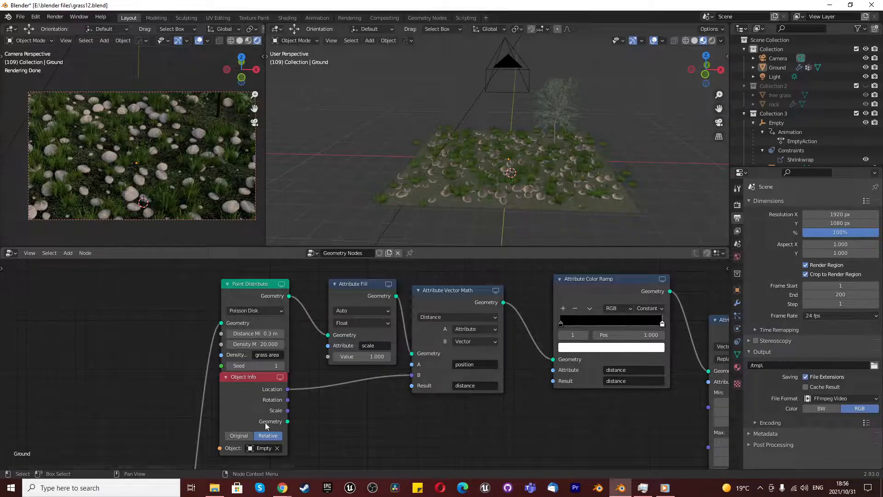
scroll(272, 409, "down", 1)
scroll(452, 385, "up", 3)
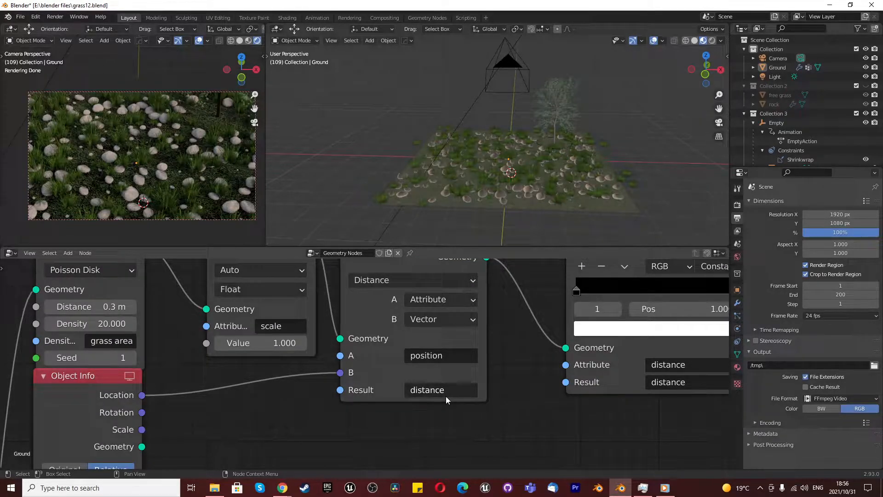
scroll(445, 396, "down", 2)
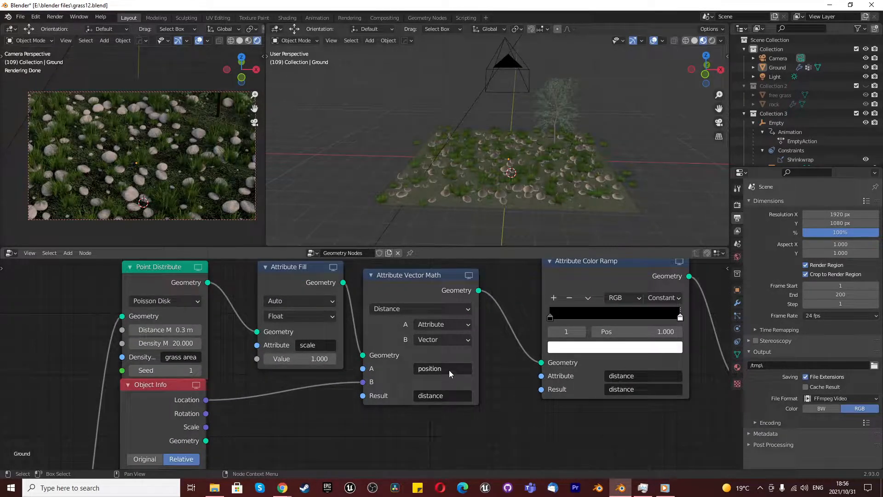
scroll(433, 366, "down", 2)
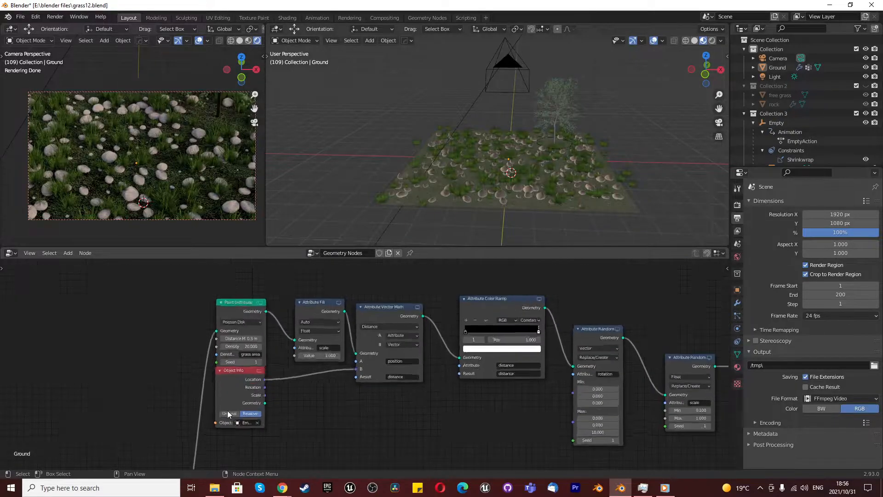
scroll(257, 423, "up", 3)
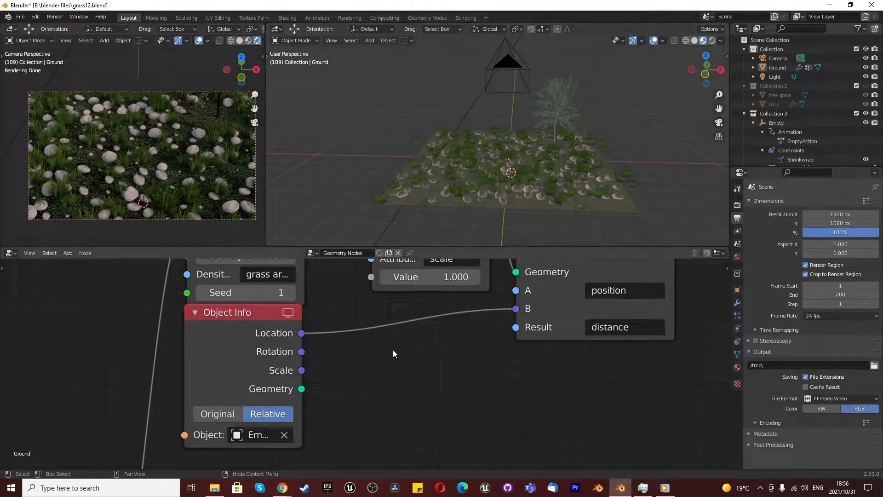
scroll(591, 345, "down", 2)
scroll(520, 292, "up", 4)
middle_click_drag(617, 338, 530, 352)
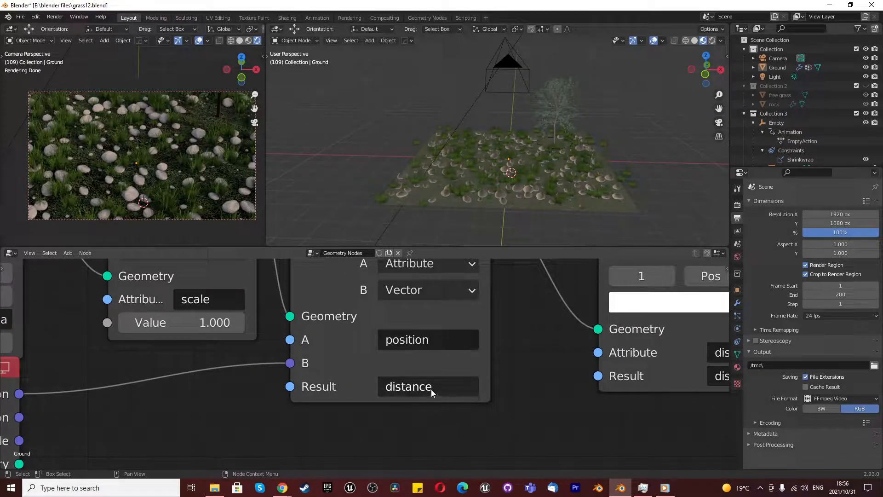
scroll(374, 392, "down", 14)
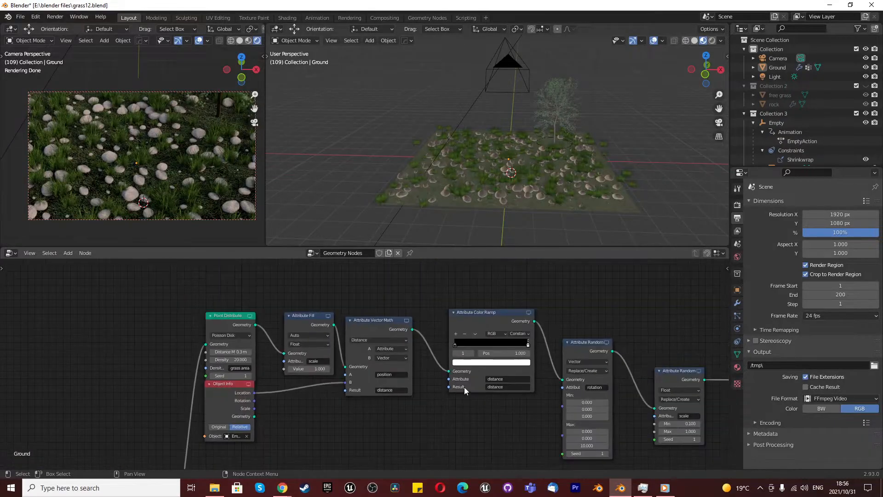
scroll(570, 326, "up", 5)
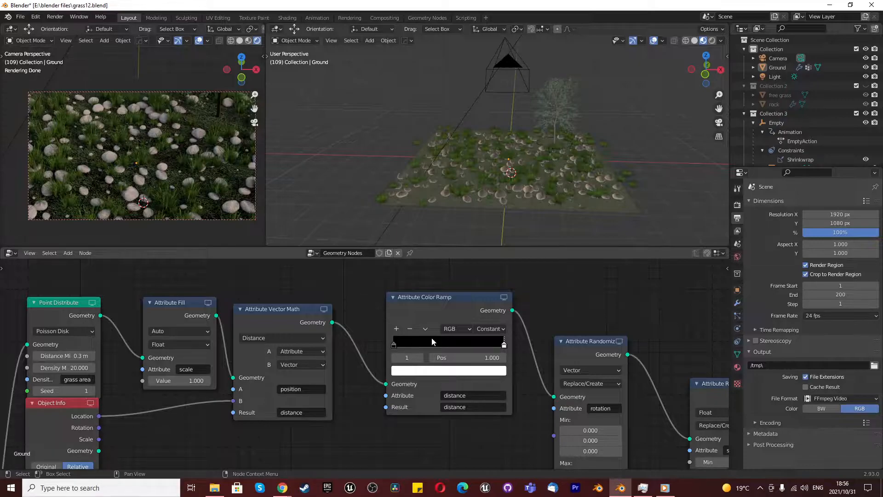
Display the ground and tree from the top in the user viewport
left_click(494, 329)
scroll(557, 138, "up", 5)
middle_click_drag(547, 148, 482, 203)
scroll(489, 193, "down", 6)
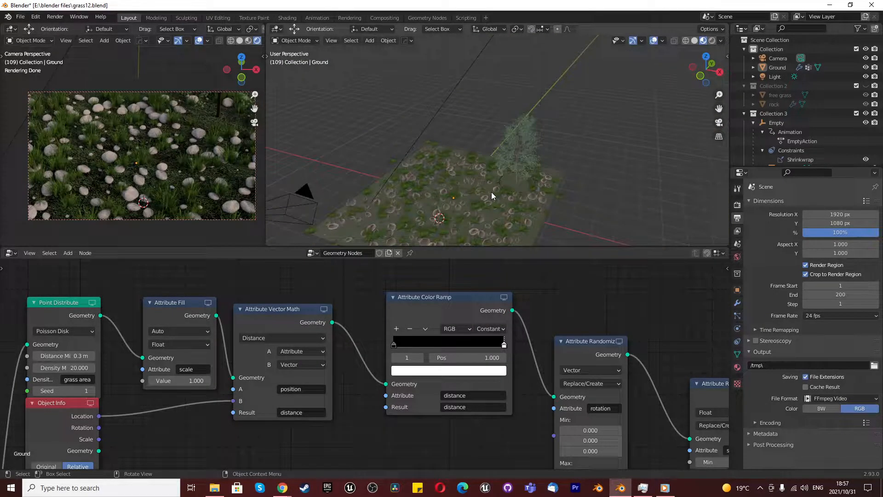
key("KP_7")
scroll(458, 108, "up", 3)
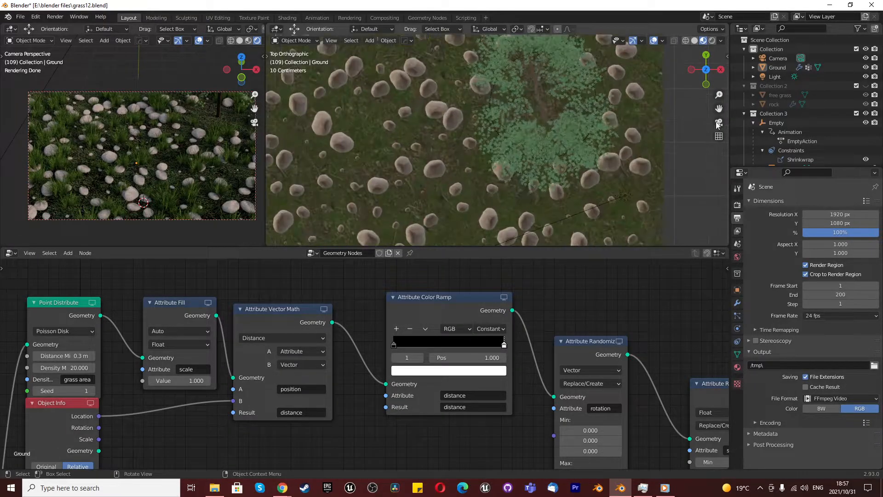
Hide the tree and leaves objects in the viewport and frame the circle empty on the ground
scroll(823, 133, "down", 3)
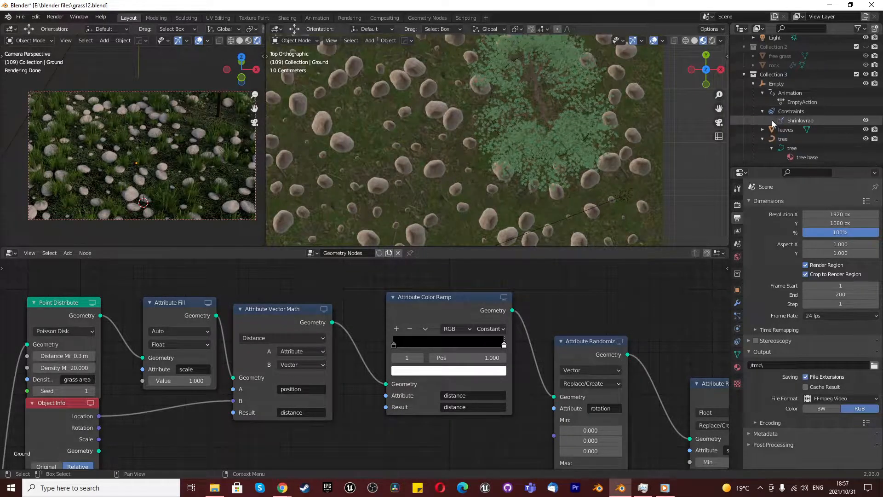
left_click(865, 139)
left_click(865, 130)
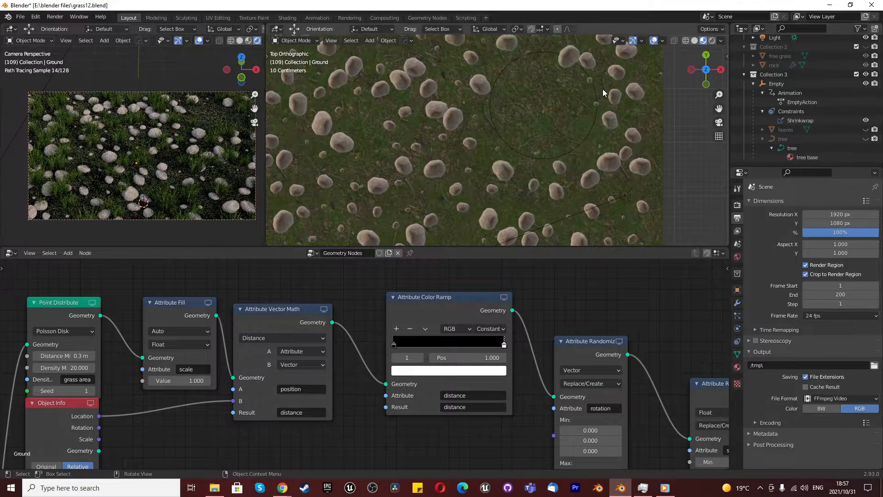
scroll(593, 77, "up", 2)
scroll(592, 77, "down", 2)
middle_click_drag(585, 99, 509, 135, "shift")
scroll(508, 133, "up", 2)
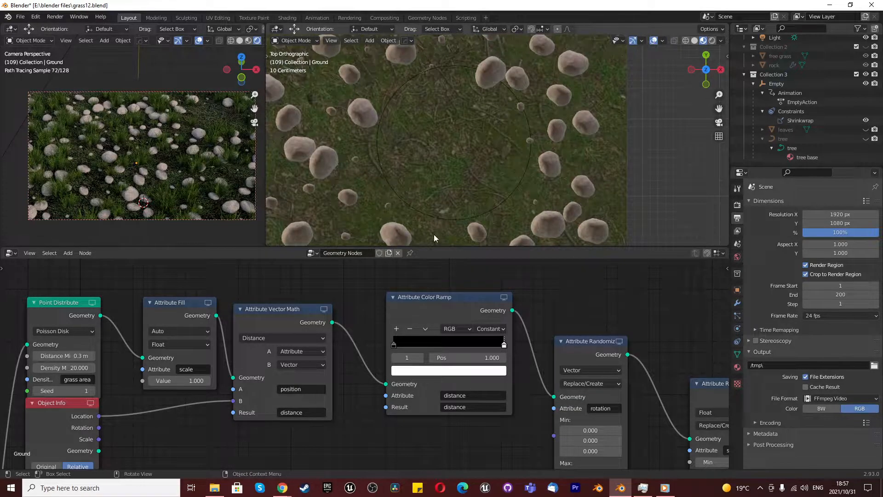
Try Ease and Linear interpolation on the Attribute Color Ramp, and return it to Constant
left_click(490, 328)
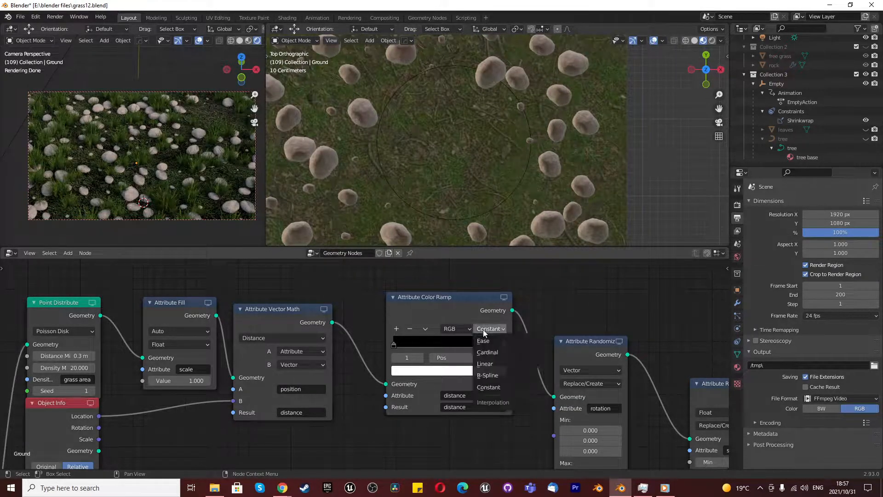
left_click(486, 341)
left_click(485, 328)
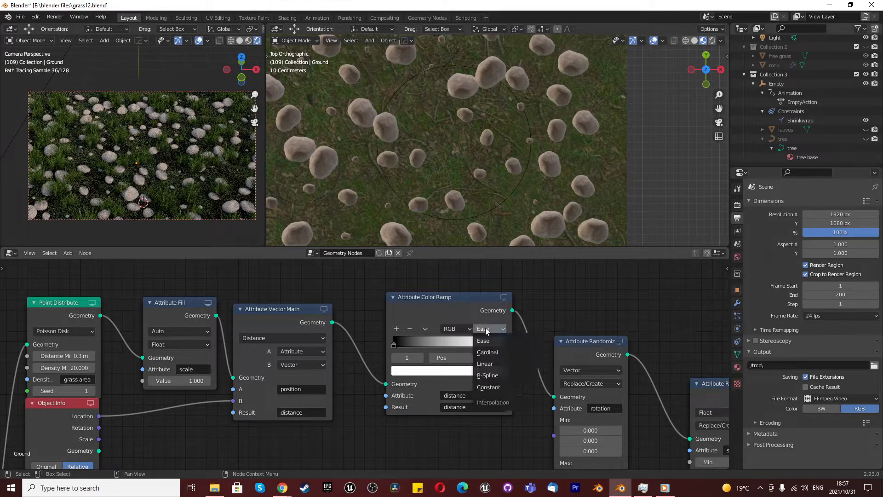
left_click(493, 364)
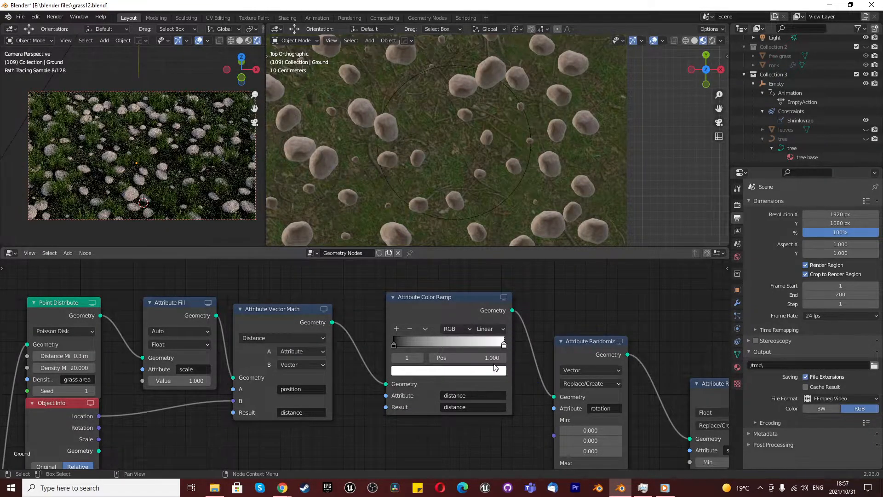
left_click_drag(393, 344, 364, 346)
left_click(483, 332)
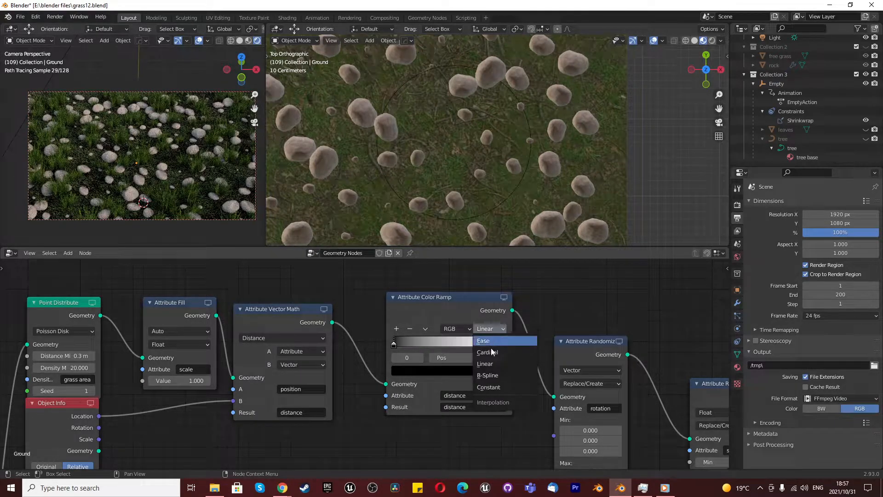
left_click(488, 384)
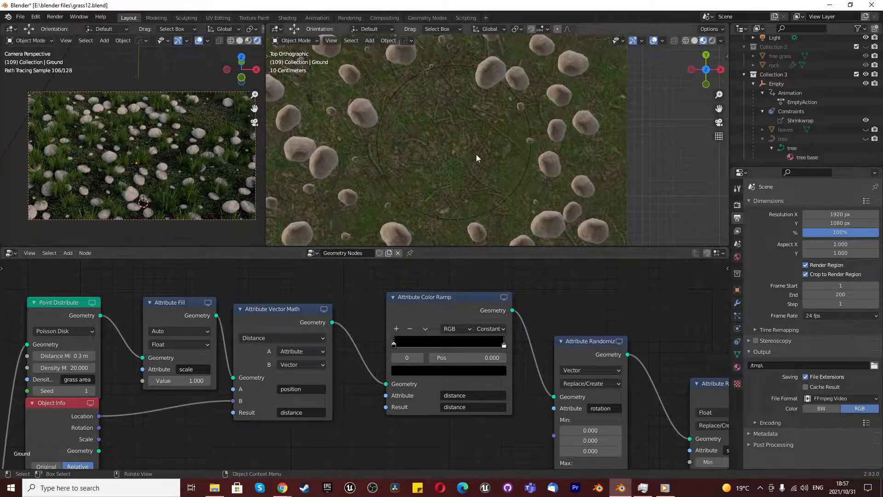
Examine the distance attribute names shared by the Attribute Vector Math and Attribute Color Ramp nodes
scroll(459, 321, "down", 3)
scroll(430, 376, "up", 2)
scroll(442, 367, "up", 3)
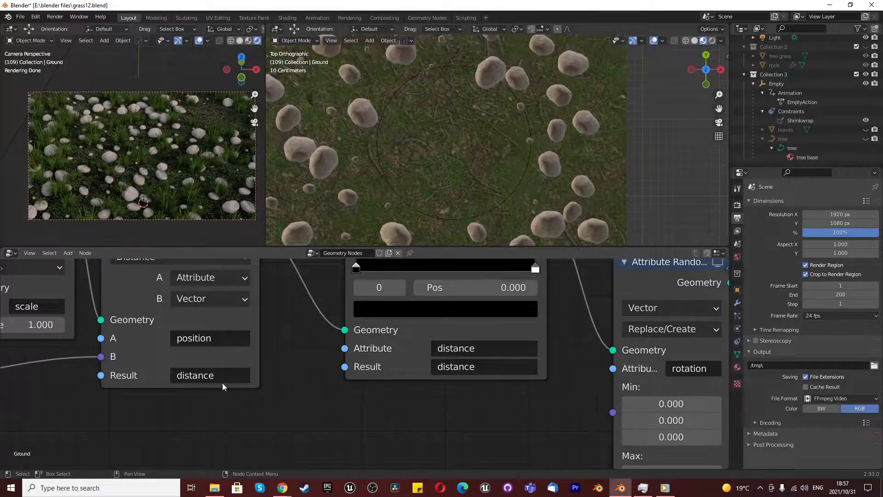
scroll(407, 341, "down", 5)
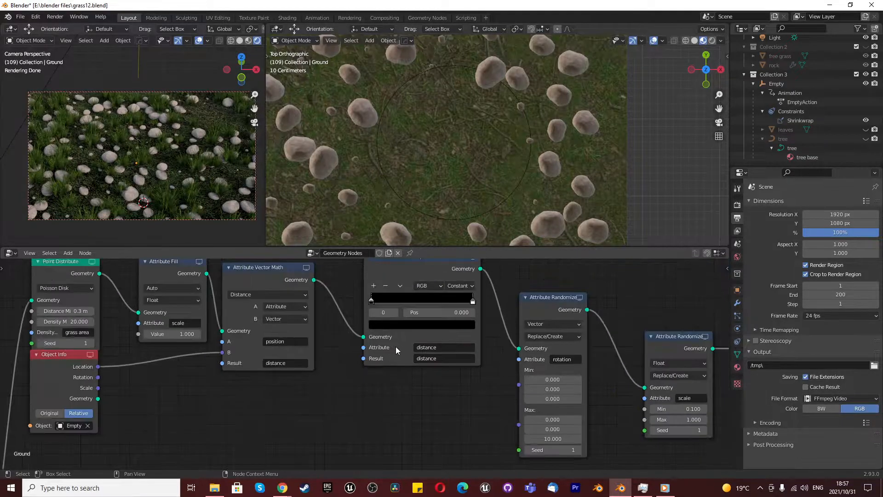
scroll(442, 319, "up", 3)
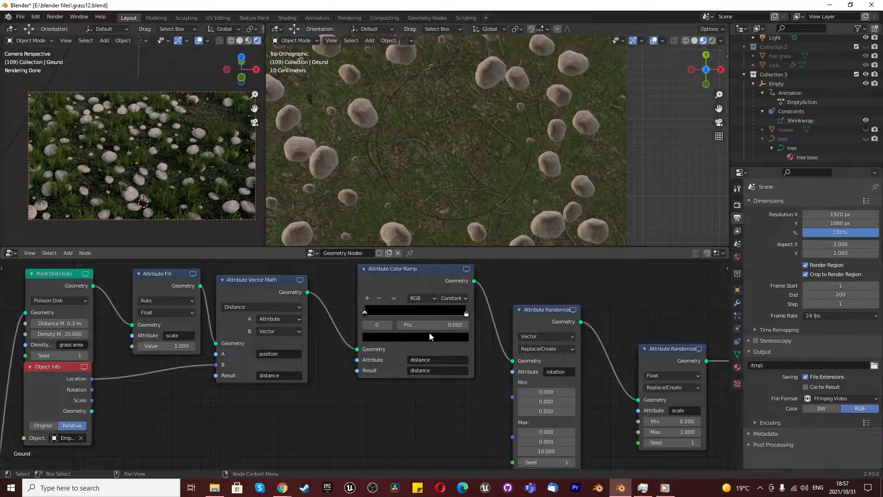
Widen the Attribute Randomize node that controls the rotation attribute in the Ground's node tree
scroll(431, 361, "up", 2)
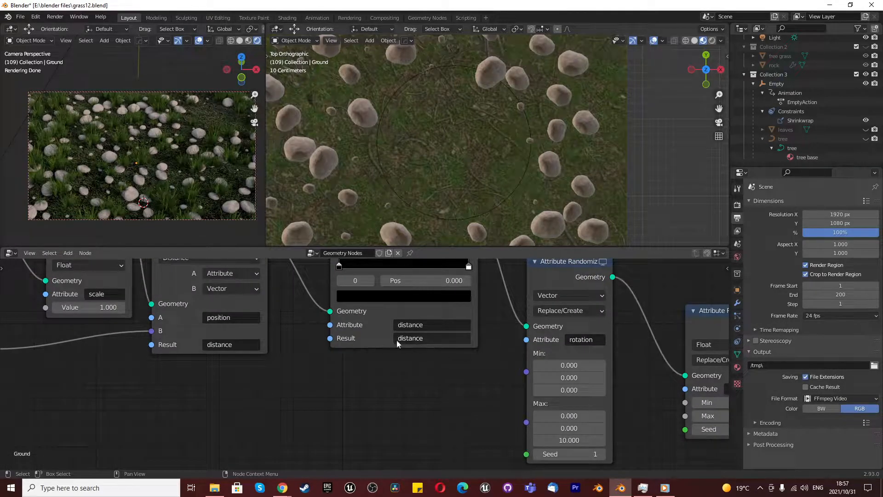
scroll(336, 367, "down", 5)
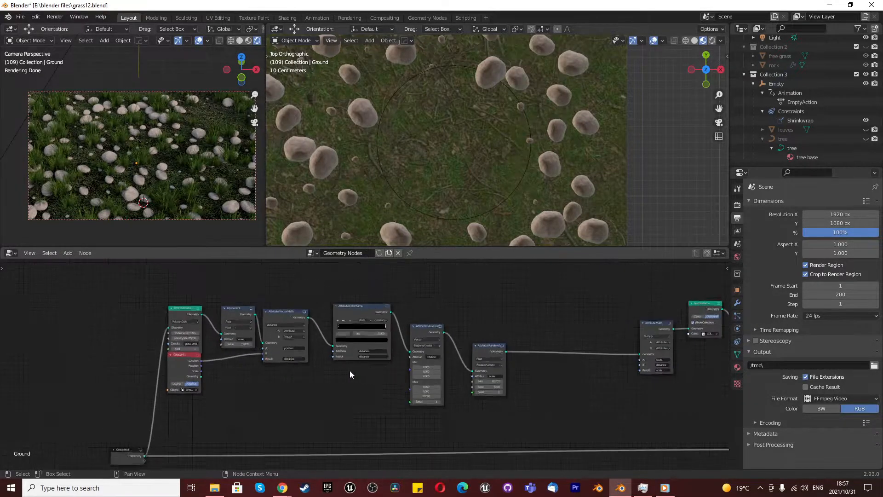
scroll(423, 349, "up", 4)
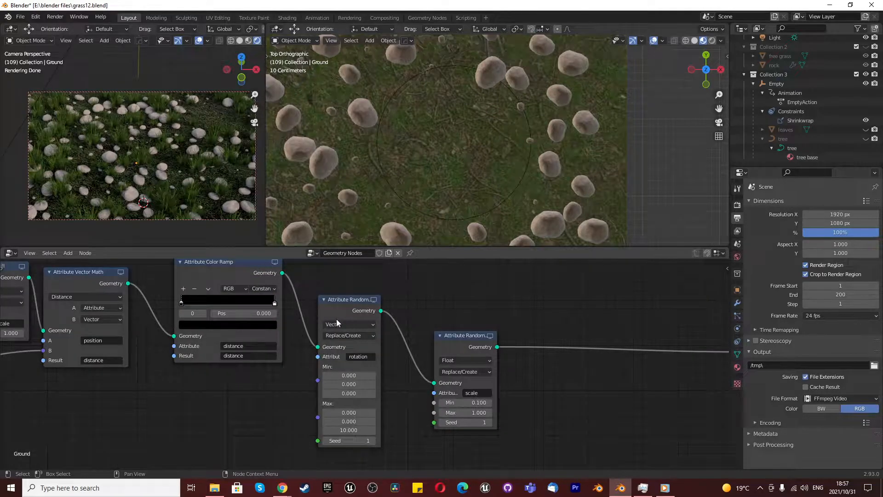
left_click_drag(381, 346, 410, 351)
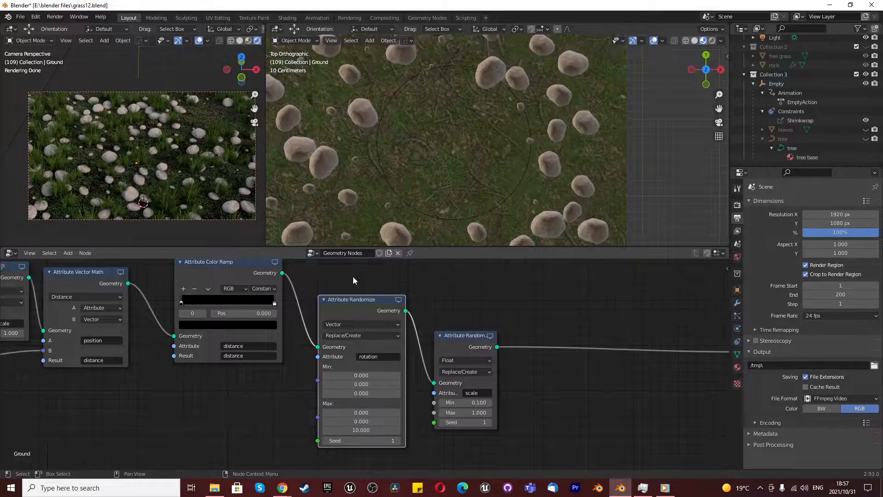
Set the third Max value of the rotation Attribute Randomize node to 1
scroll(440, 383, "down", 3)
scroll(392, 404, "up", 5)
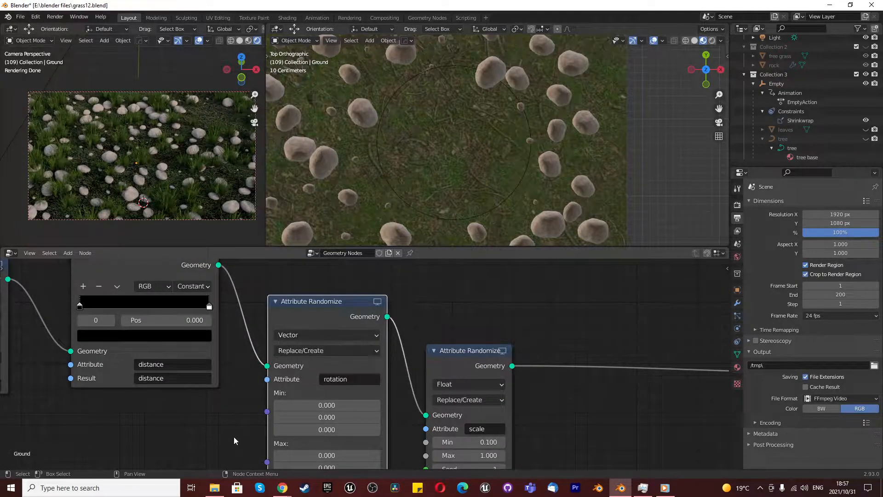
scroll(308, 434, "up", 1)
middle_click_drag(309, 434, 298, 408)
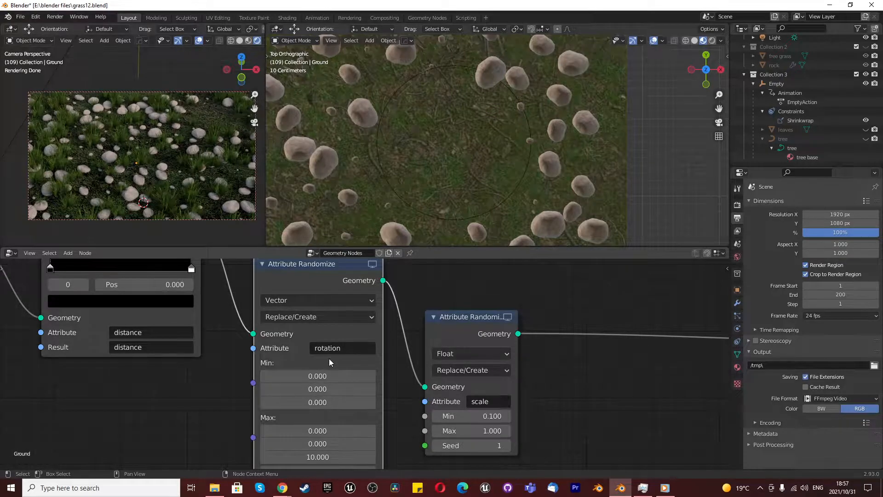
scroll(343, 351, "down", 3)
scroll(345, 345, "down", 1)
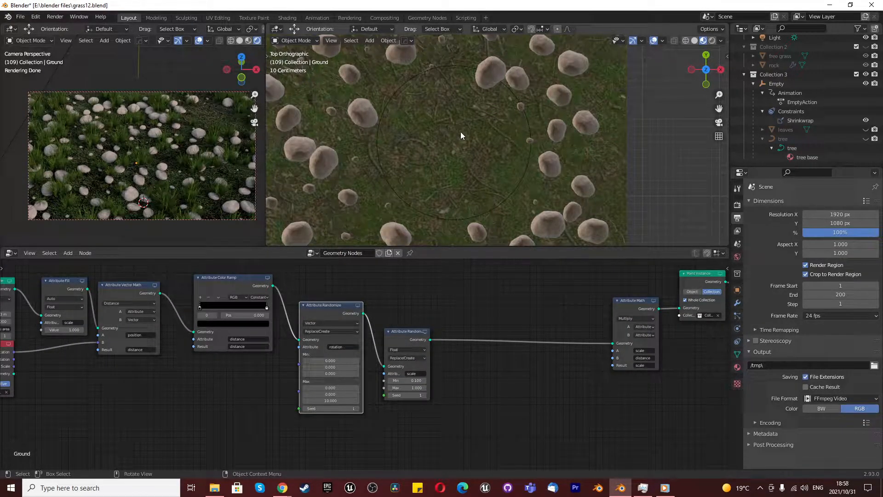
scroll(377, 395, "up", 2)
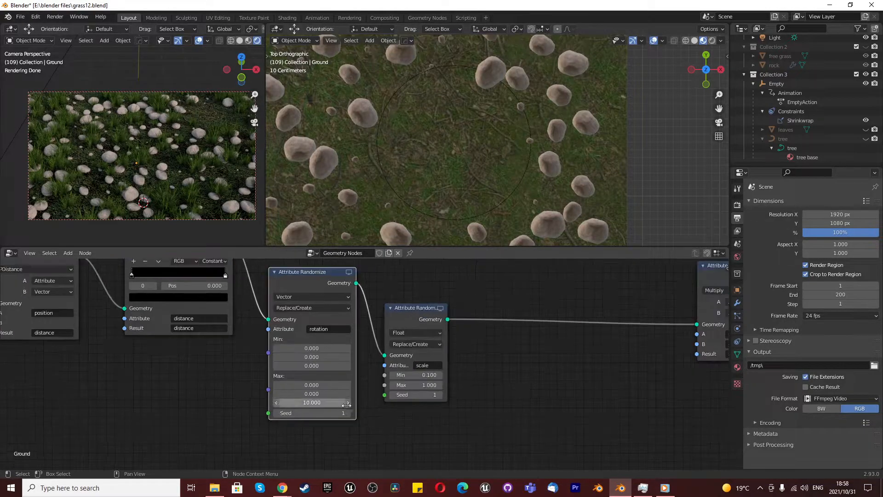
scroll(312, 395, "up", 2)
scroll(305, 428, "up", 3)
scroll(305, 428, "down", 3)
scroll(315, 377, "up", 2)
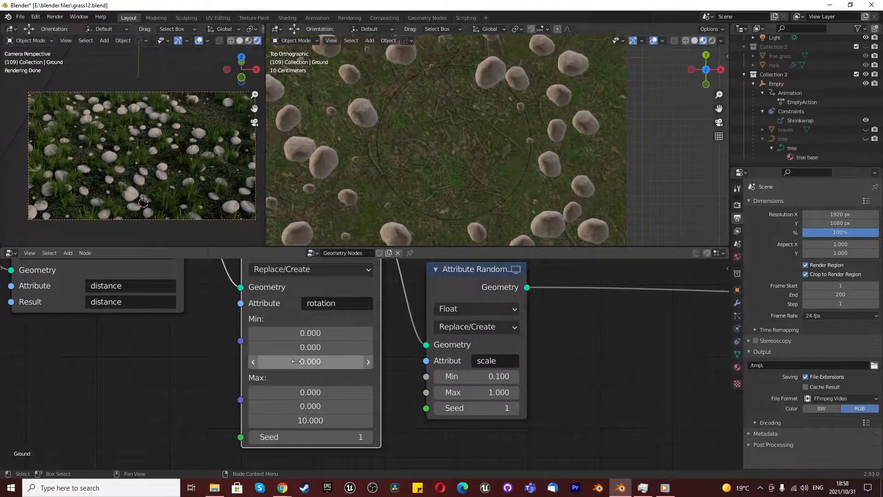
left_click(297, 420)
type("1")
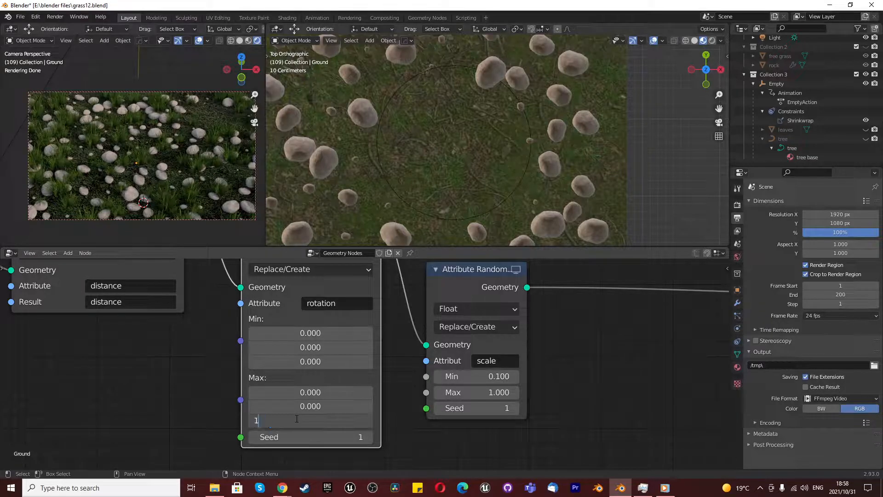
key("Return")
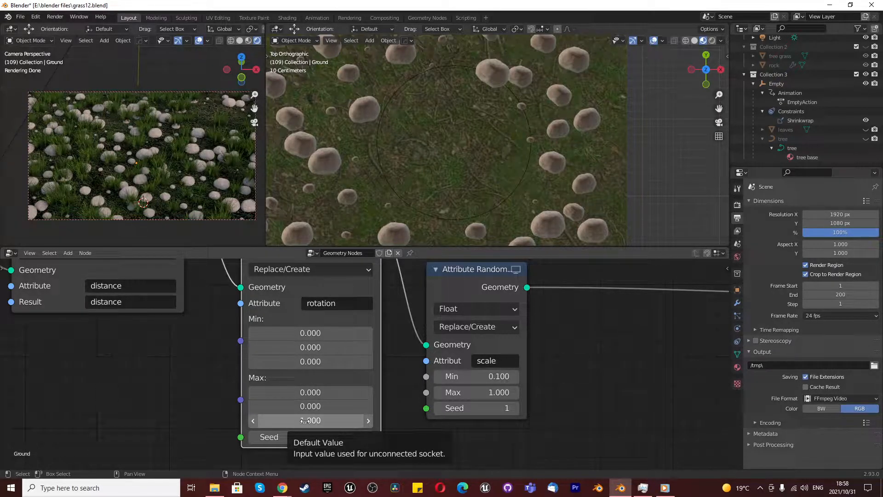
Raise the rotation Attribute Randomize node's seed to 6
left_click(368, 436)
left_click(368, 437)
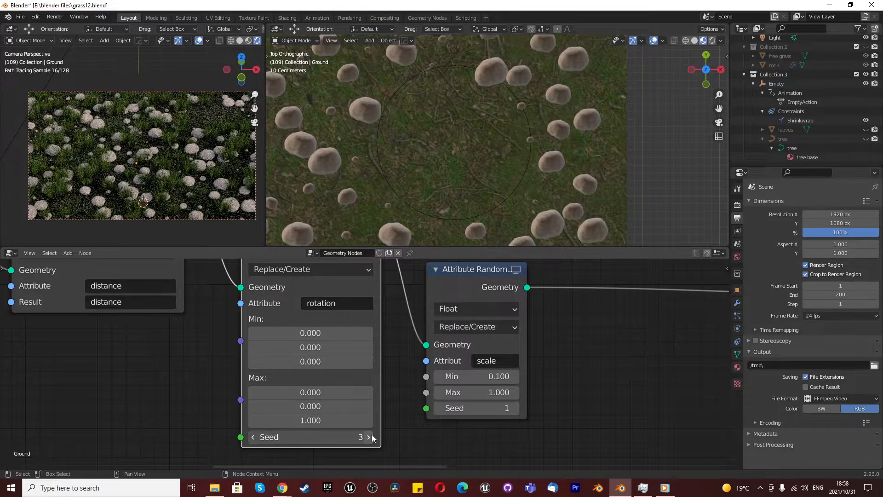
left_click(372, 436)
left_click(372, 435)
left_click(372, 436)
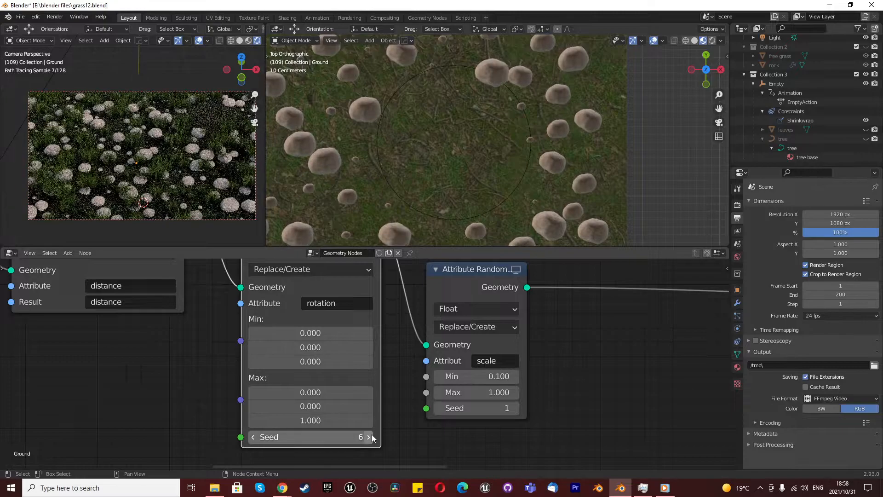
Widen the Attribute Randomize node that controls the scale attribute
left_click(476, 308)
scroll(539, 400, "down", 2)
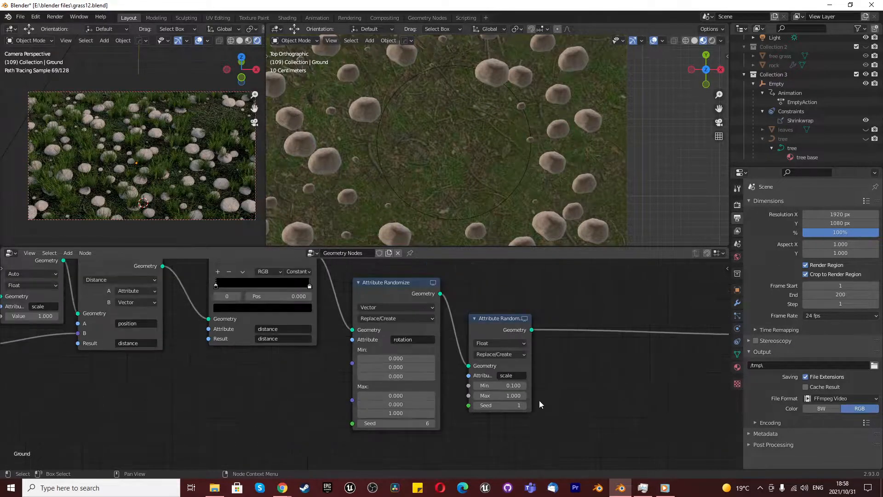
scroll(546, 350, "up", 2)
left_click_drag(506, 362, 544, 362)
Raise the scale Attribute Randomize node's seed to 4
scroll(394, 387, "down", 4)
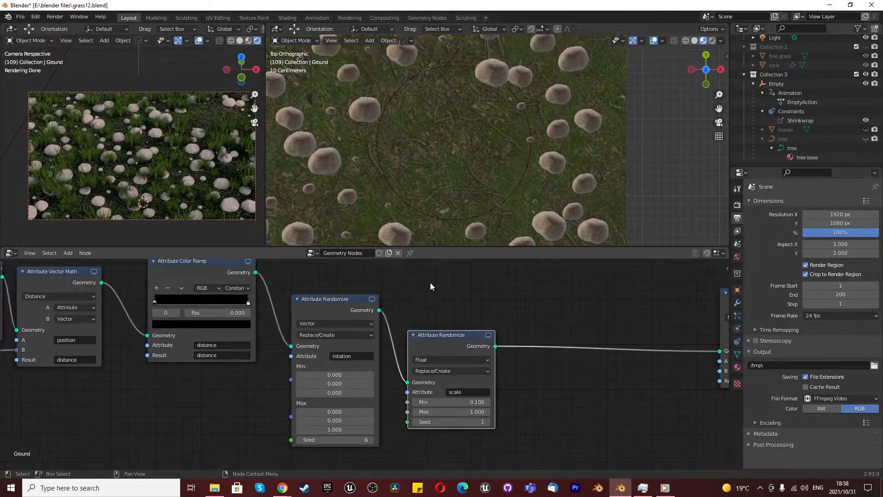
scroll(431, 286, "up", 2)
scroll(433, 364, "down", 4)
scroll(506, 427, "up", 3)
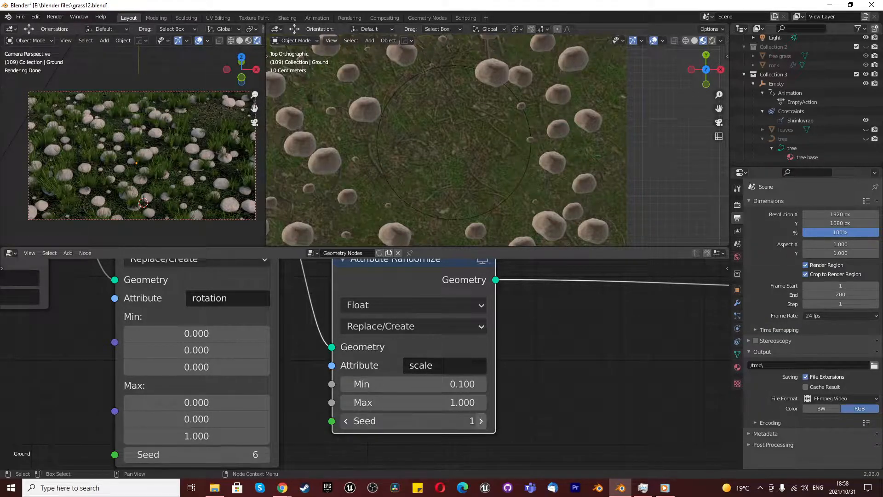
left_click(482, 420)
left_click(481, 422)
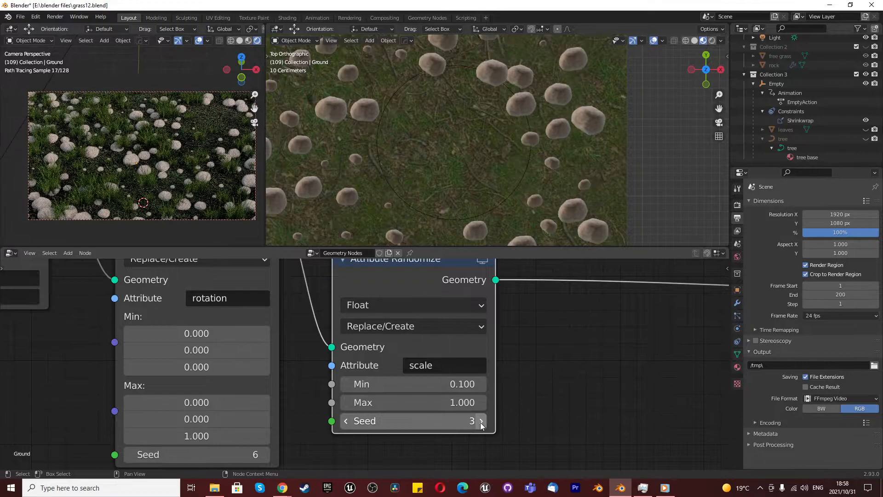
left_click(481, 421)
Examine how the Attribute Math node multiplies the randomized scale by the distance attribute, tracing both back to their source nodes
scroll(479, 423, "down", 6)
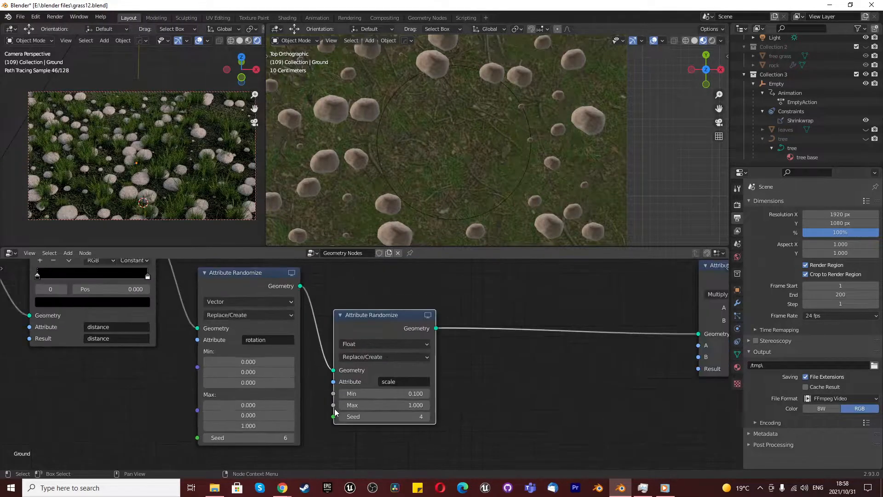
scroll(510, 359, "up", 4)
scroll(509, 351, "up", 1)
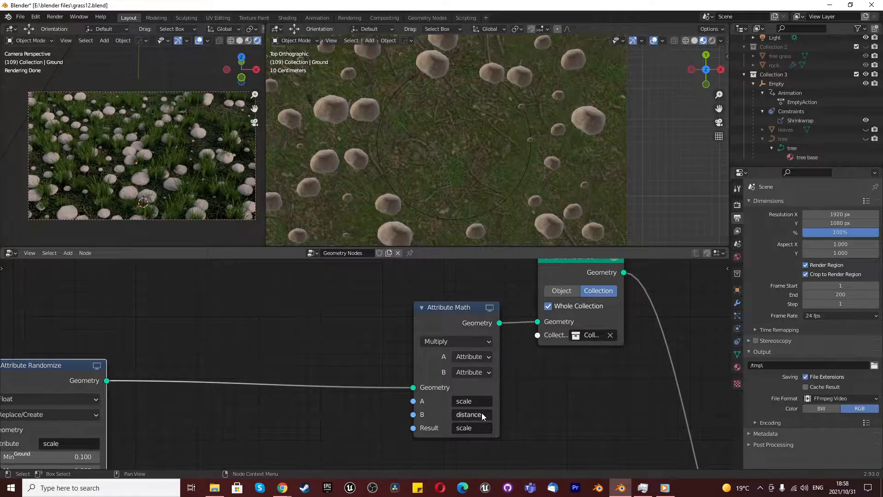
scroll(504, 403, "down", 6)
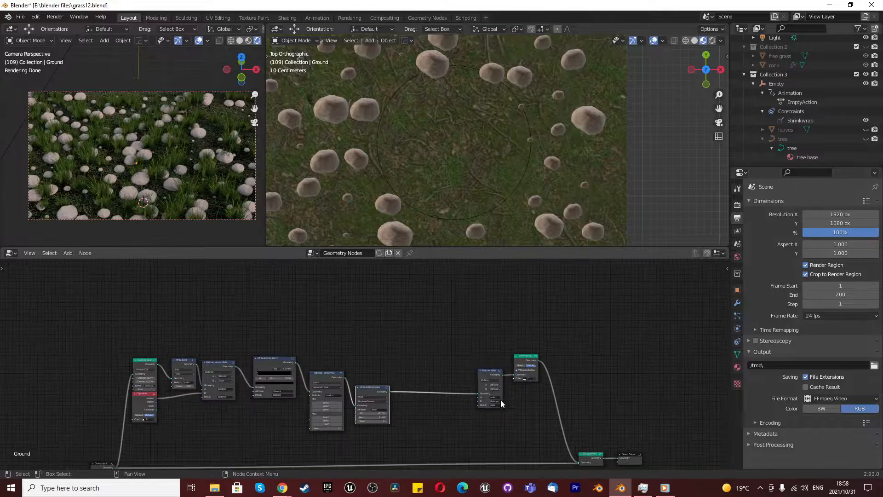
scroll(501, 399, "up", 4)
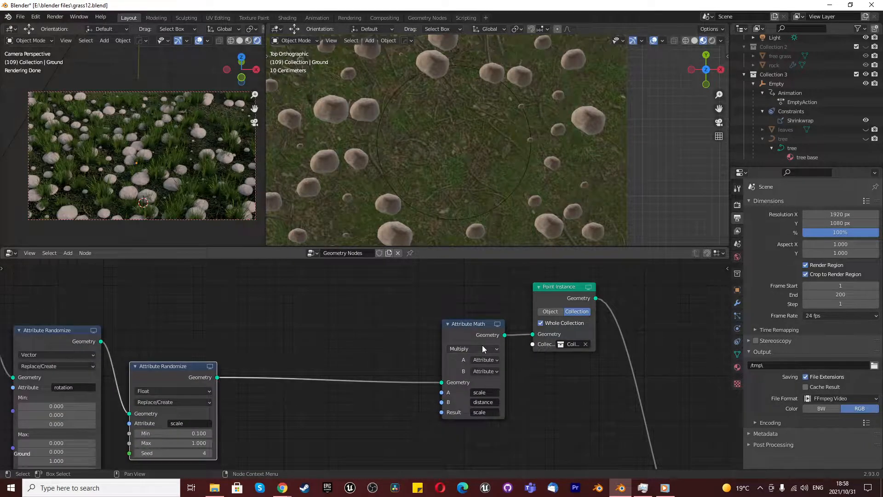
scroll(492, 389, "down", 5)
scroll(236, 442, "up", 9)
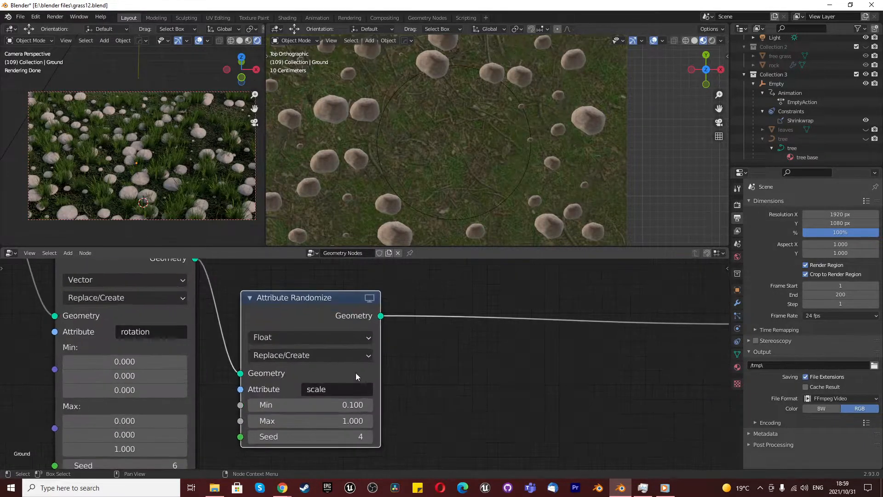
scroll(326, 395, "down", 4)
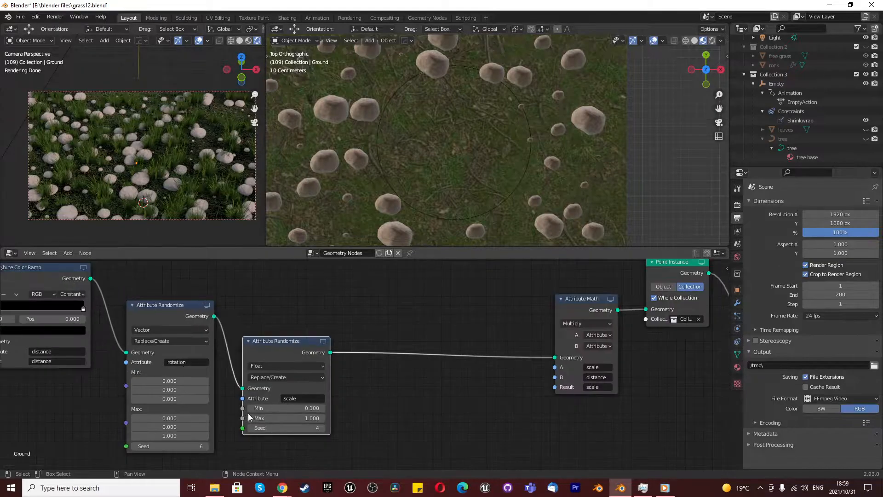
scroll(479, 387, "up", 1)
scroll(406, 390, "down", 2)
scroll(135, 387, "up", 6)
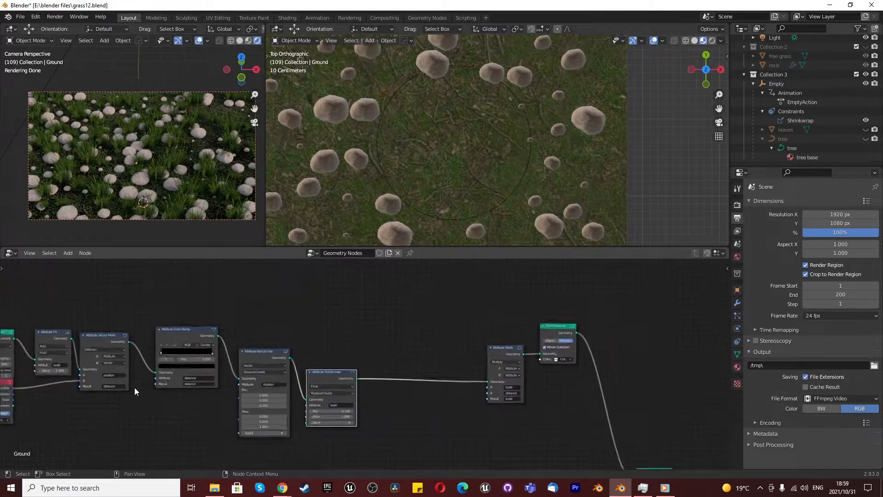
scroll(183, 390, "down", 4)
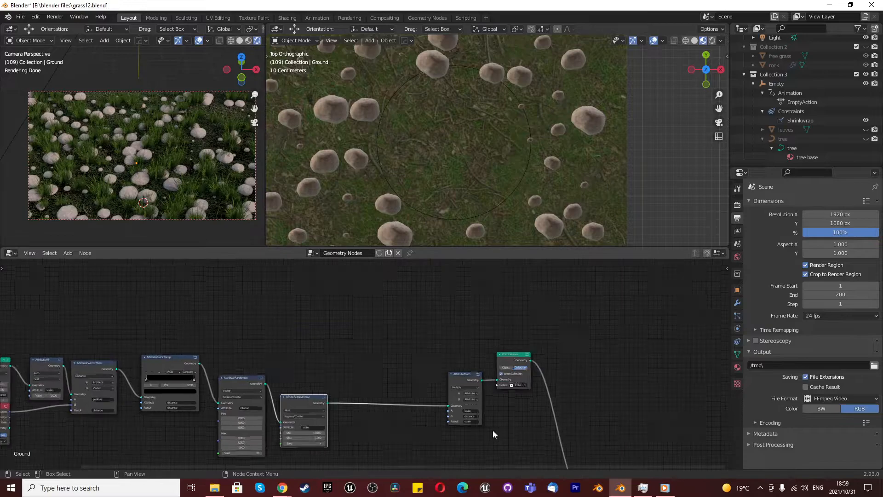
scroll(493, 429, "up", 7)
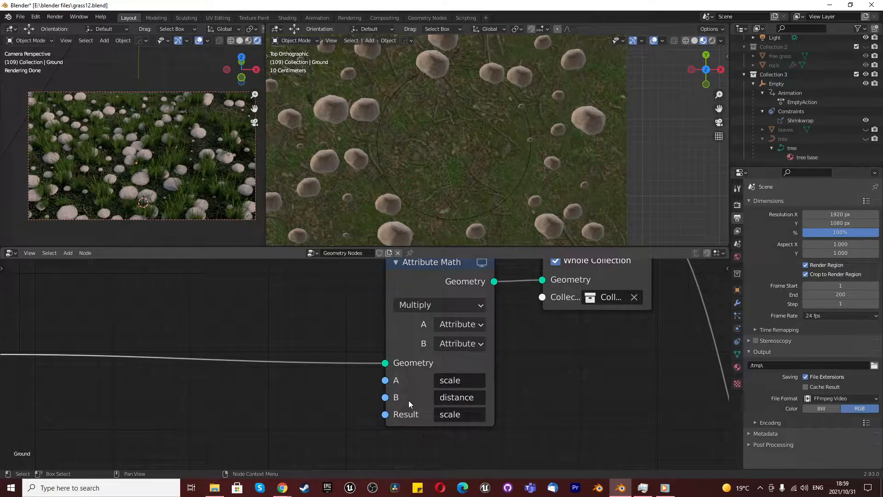
scroll(393, 426, "down", 5)
Check the collection assigned to the Point Instance node against the outliner, keeping Collection 2
scroll(446, 400, "up", 3)
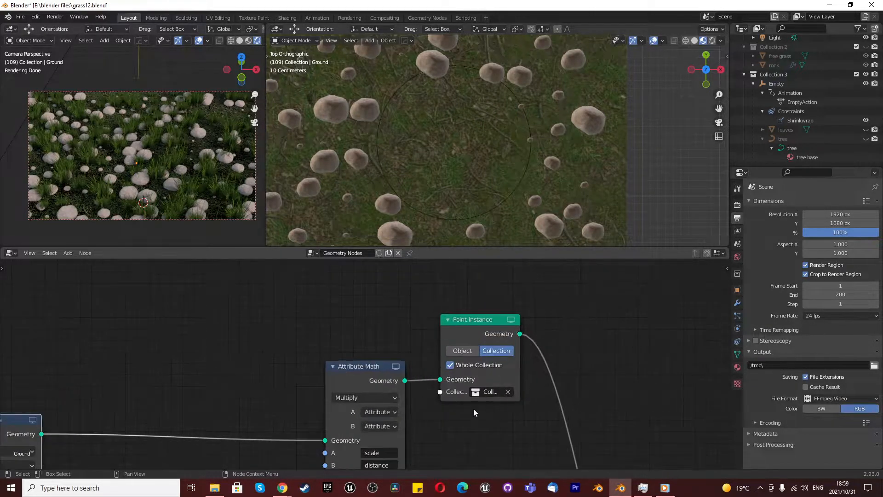
scroll(516, 394, "up", 2)
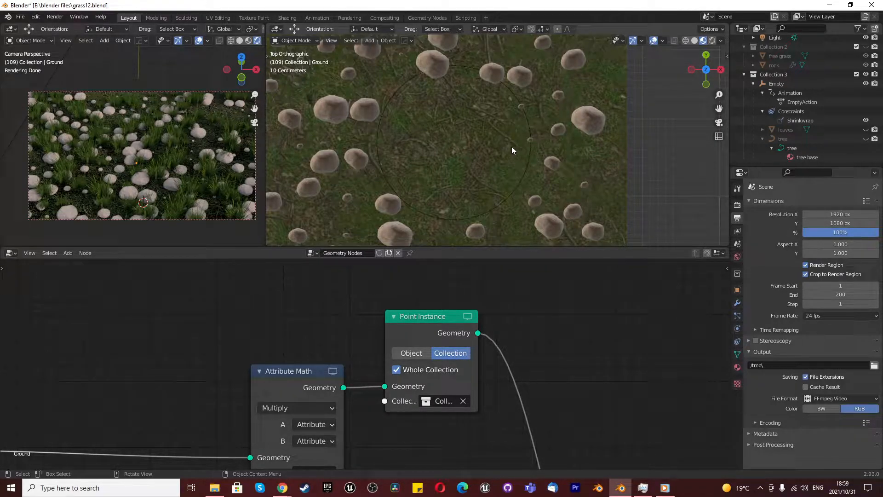
middle_click_drag(516, 145, 498, 106)
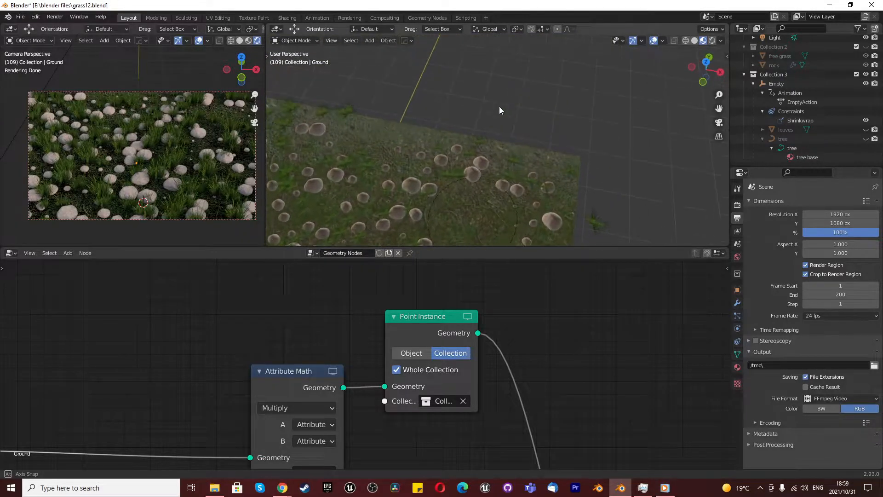
scroll(788, 77, "up", 3)
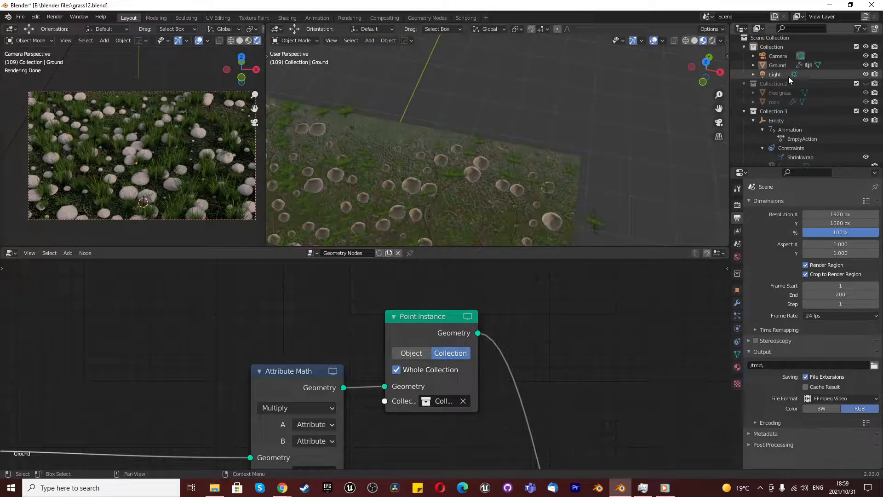
left_click(445, 401)
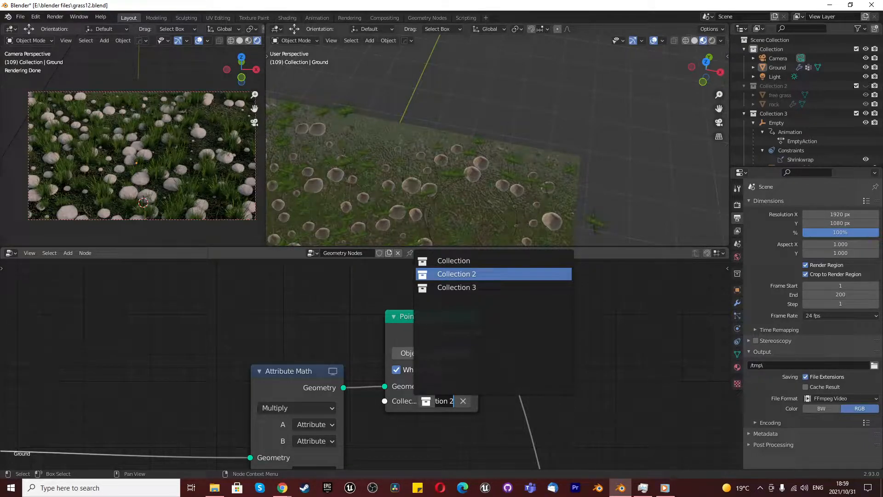
key("Return")
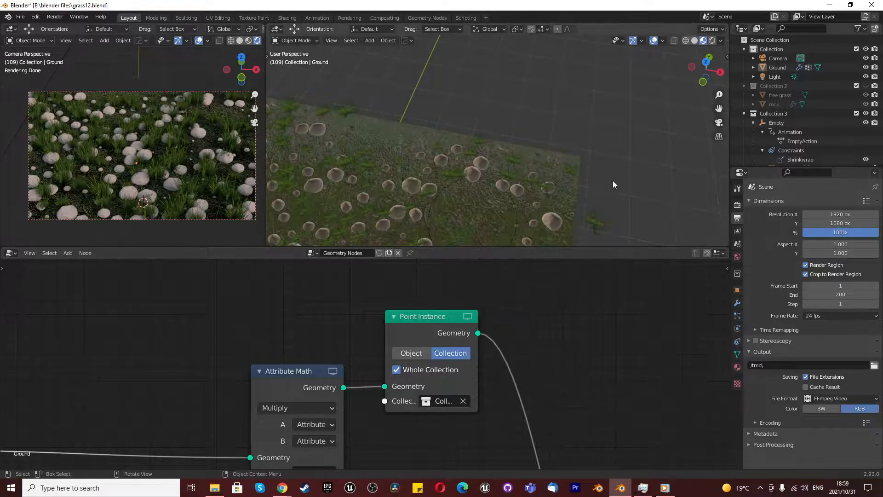
Disable Collection 2 in renders and display the ground from the front in the larger viewport
left_click(875, 86)
scroll(551, 187, "down", 3)
scroll(425, 142, "up", 3)
scroll(438, 127, "down", 4)
key("KP_1")
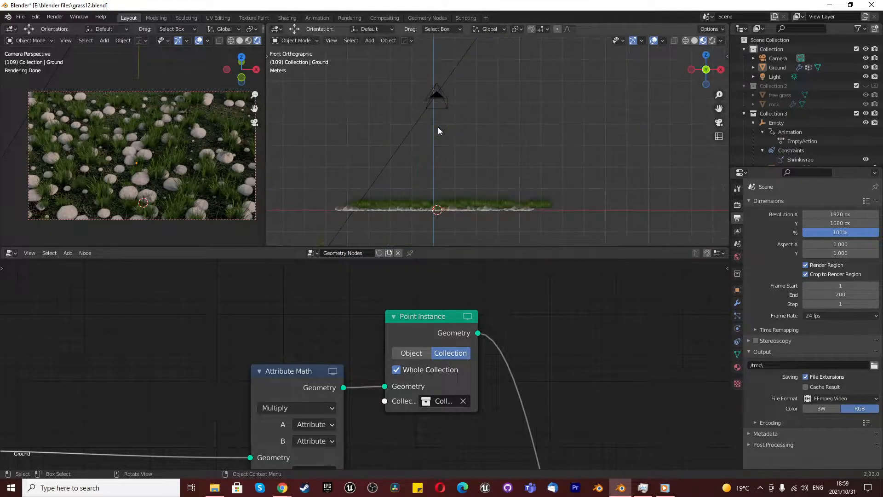
Unhide Collection 2 in the viewport and select its free grass object
left_click(865, 86)
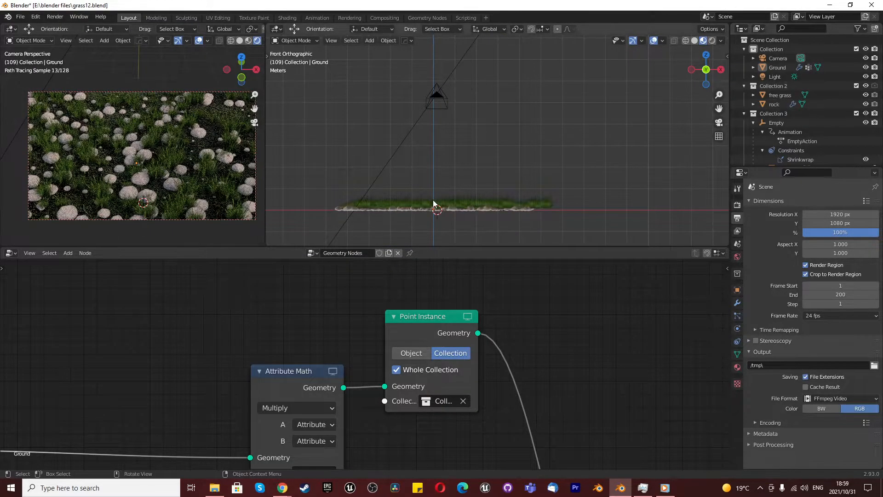
scroll(456, 222, "up", 4)
left_click(774, 97)
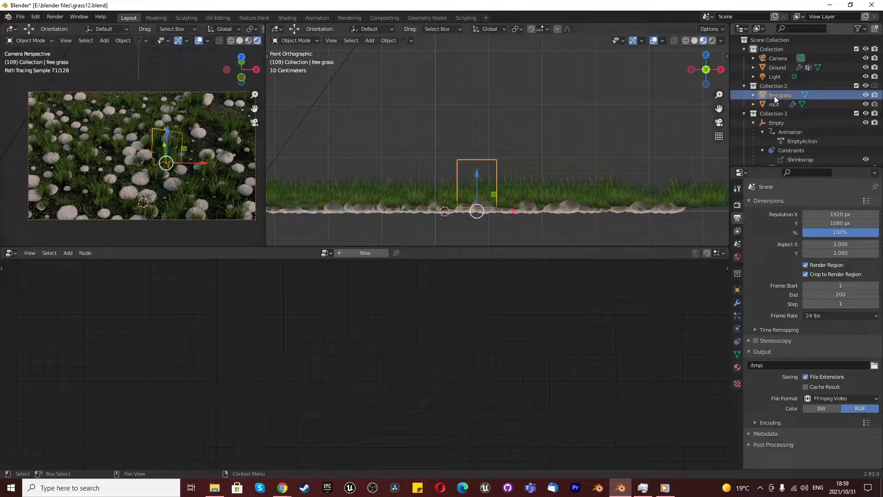
Select the rock, switch the render engine to Eevee and render the current frame as a test
left_click(773, 104)
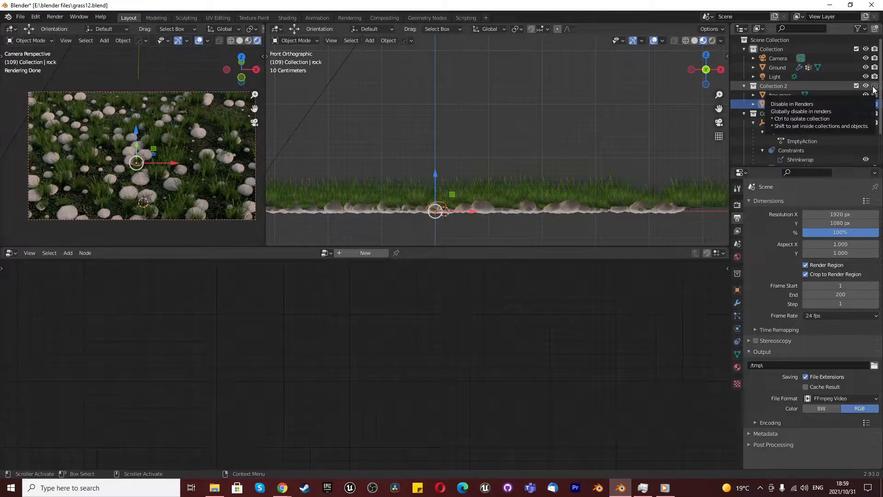
left_click(36, 17)
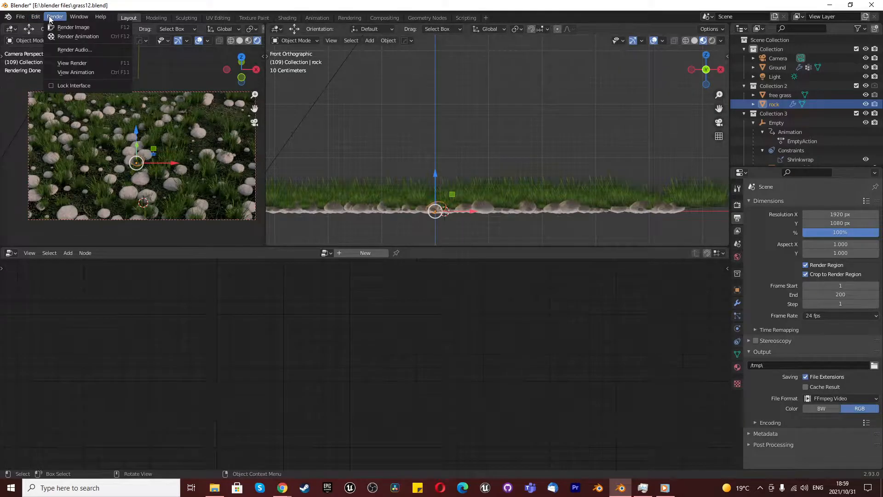
left_click(737, 205)
left_click(831, 204)
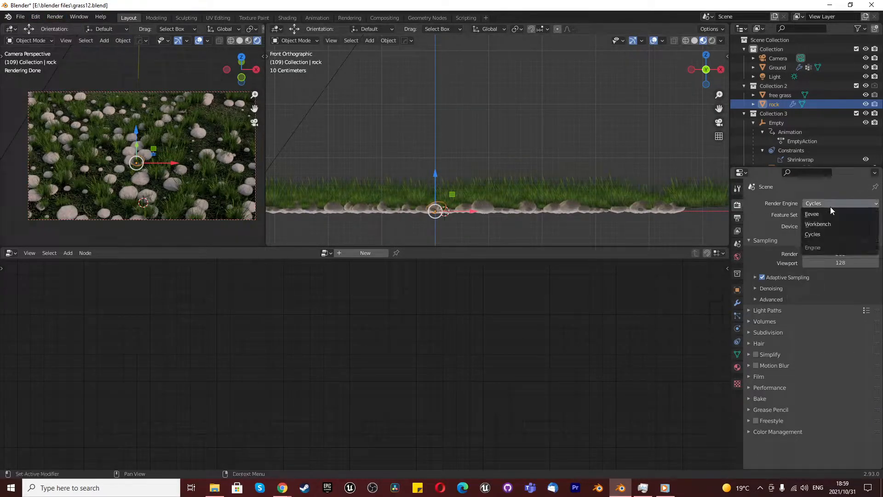
left_click(817, 214)
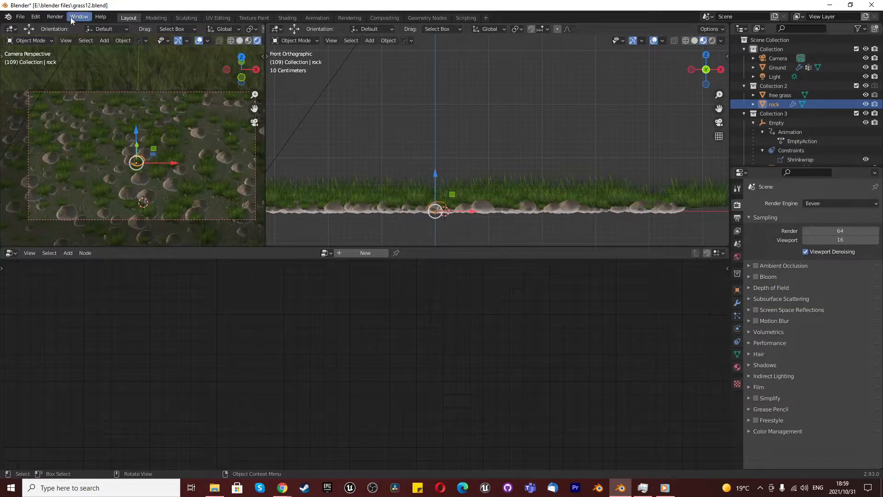
left_click(55, 17)
left_click(62, 29)
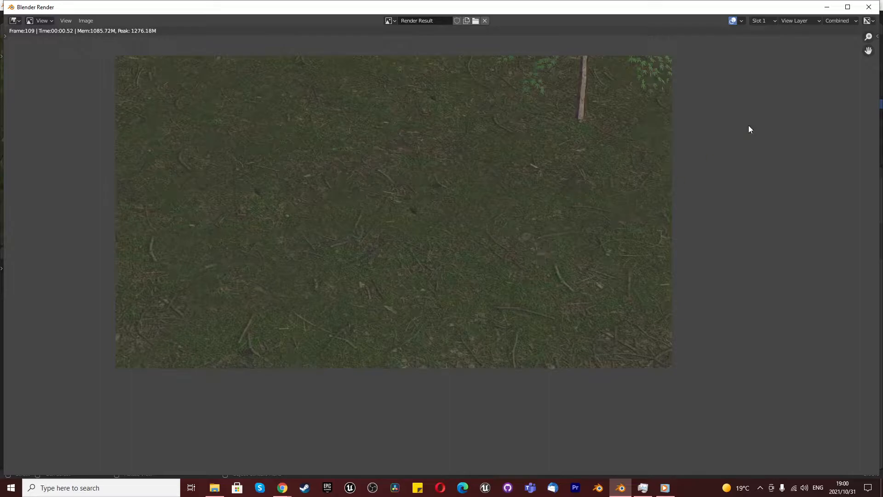
left_click(869, 7)
Switch the render engine back to Cycles and test-render the frame with Collection 2 disabled in renders
left_click(820, 203)
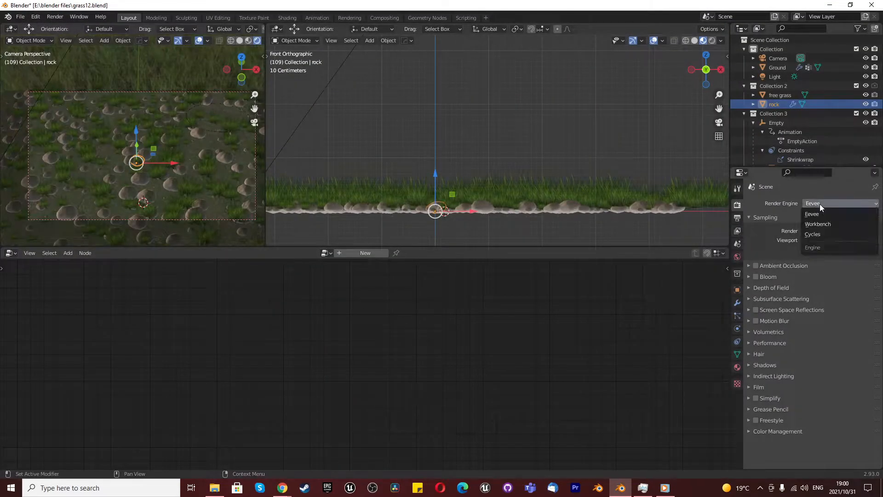
left_click(817, 233)
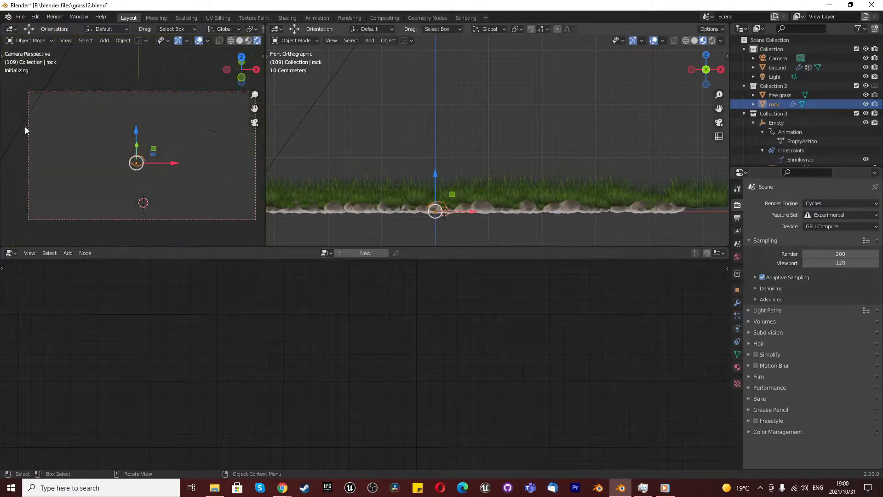
left_click(54, 17)
left_click(75, 28)
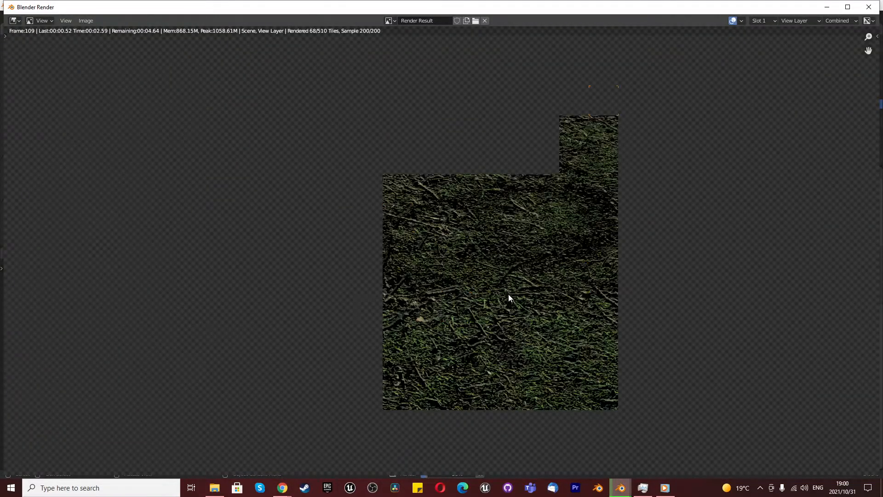
left_click(867, 8)
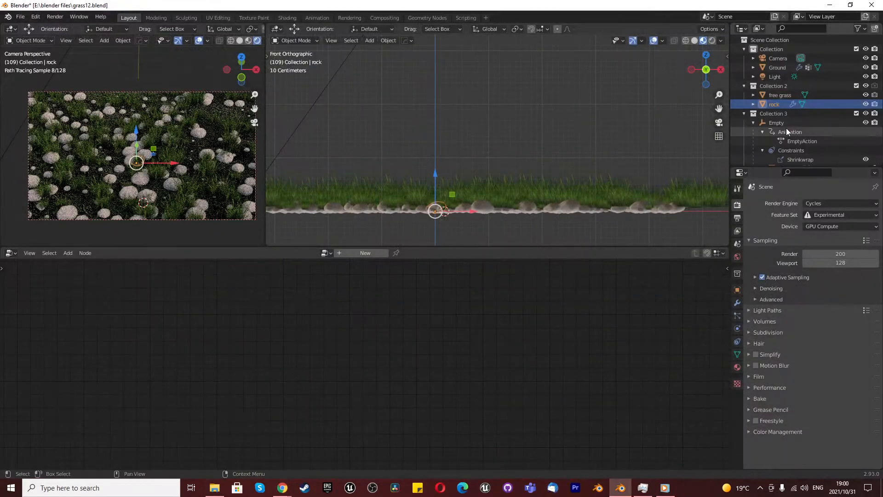
Enable Collection 2 in renders and test-render the current frame
left_click(875, 86)
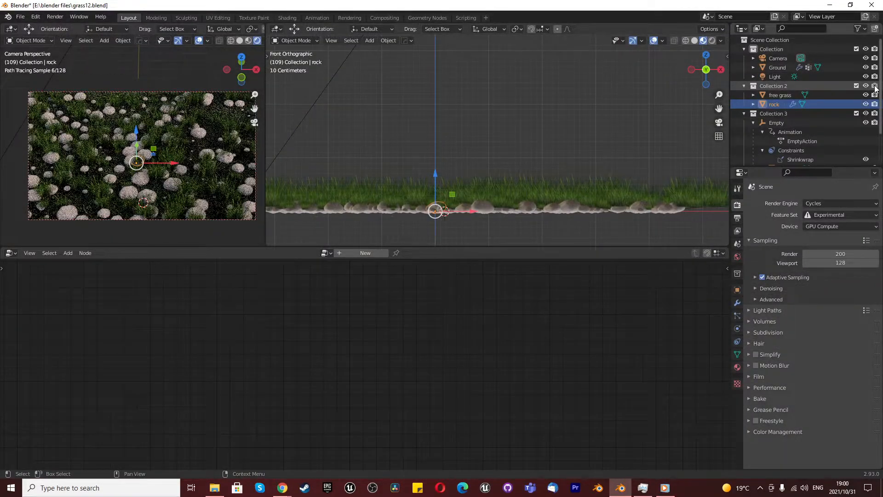
left_click(55, 16)
left_click(69, 28)
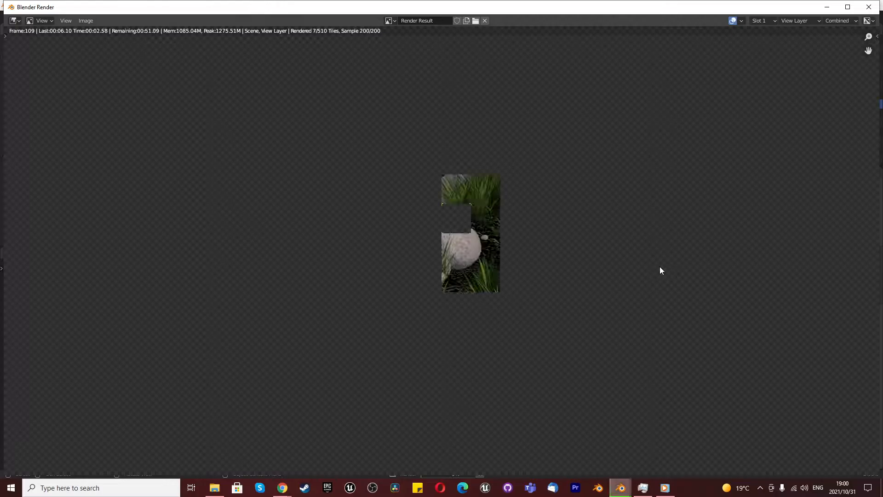
left_click(868, 8)
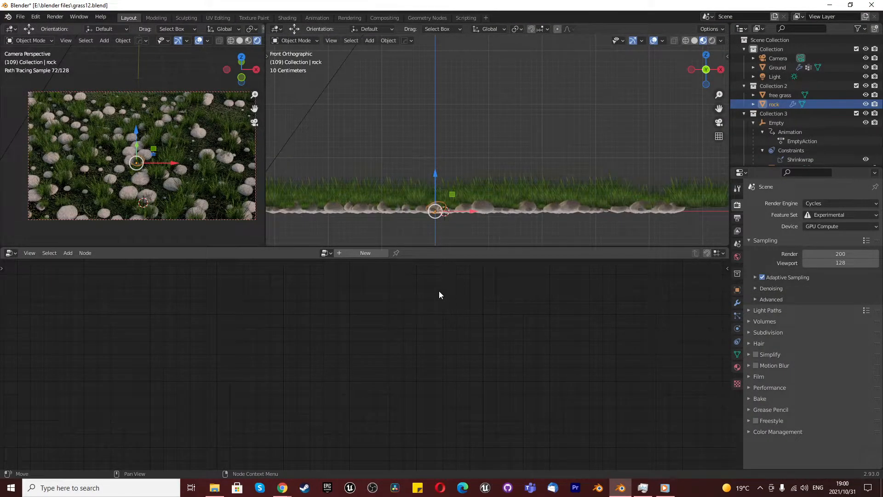
Examine the Ground's node tree, tracing how Join Geometry combines the Point Instance output with the Group Input before the Group Output
left_click(777, 67)
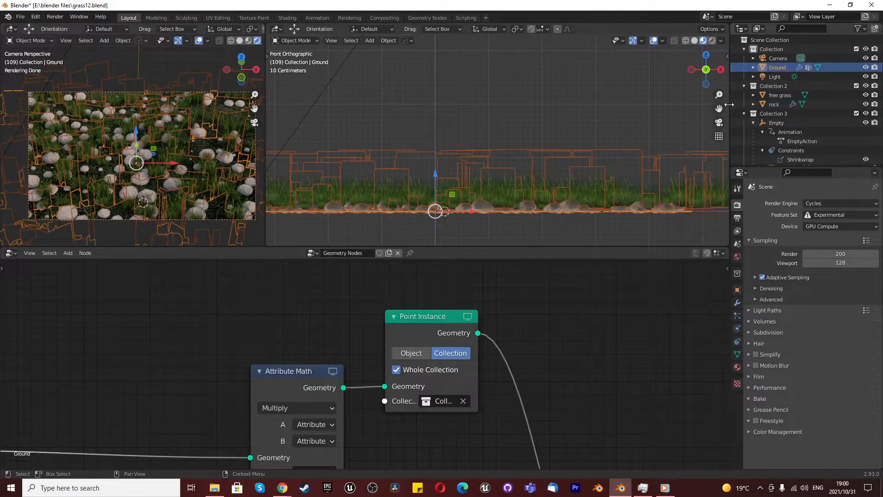
scroll(276, 326, "down", 4)
scroll(263, 324, "down", 4)
scroll(395, 428, "up", 8)
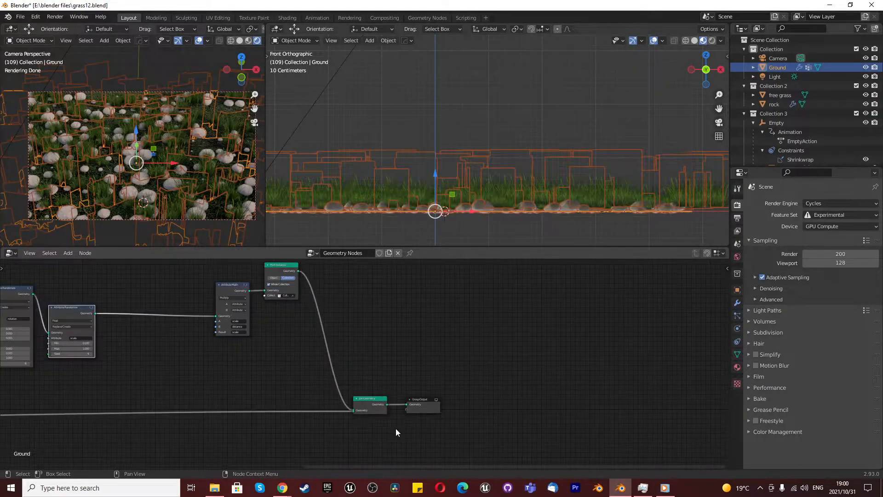
scroll(352, 380, "up", 3)
scroll(443, 231, "down", 3)
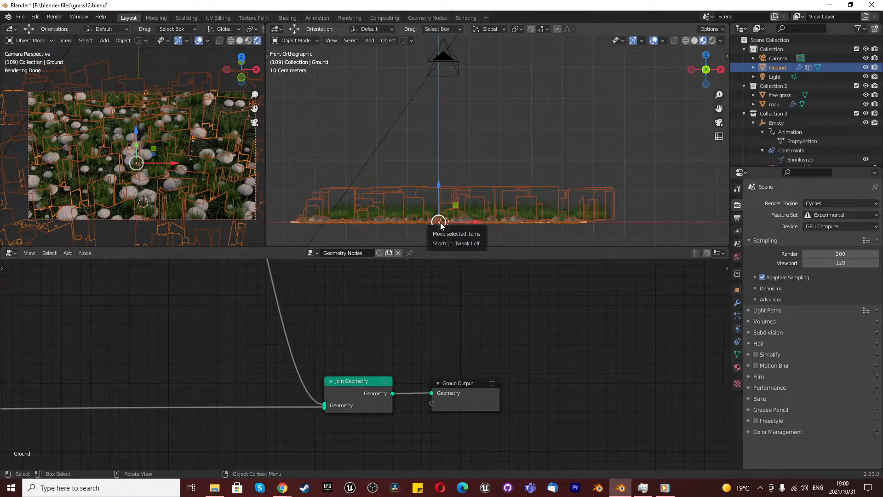
scroll(453, 364, "down", 2)
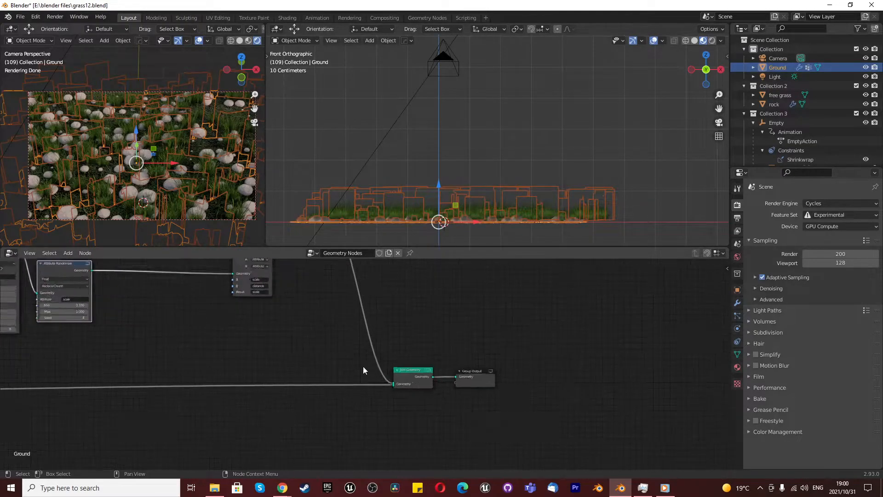
scroll(440, 376, "down", 4)
scroll(371, 374, "up", 6)
scroll(509, 400, "down", 13)
scroll(174, 409, "up", 5)
scroll(180, 404, "up", 6)
scroll(173, 369, "down", 7)
scroll(473, 376, "down", 2)
scroll(473, 376, "up", 8)
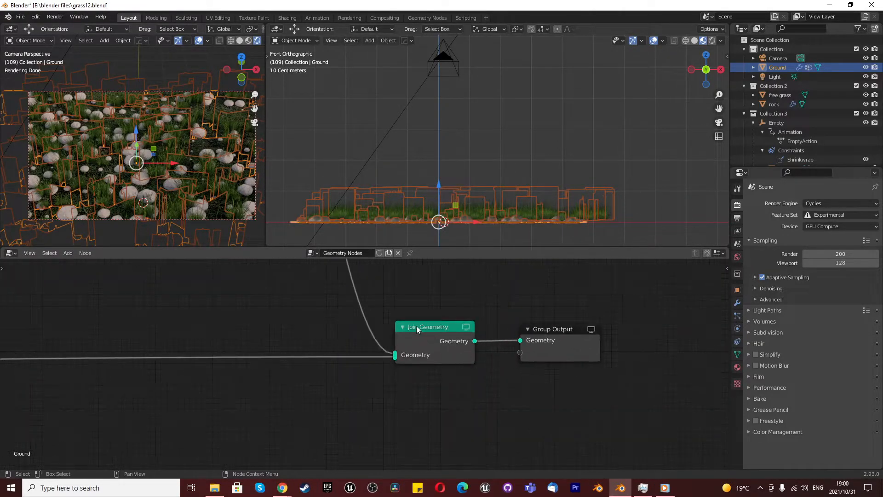
scroll(488, 382, "down", 7)
scroll(467, 380, "down", 3)
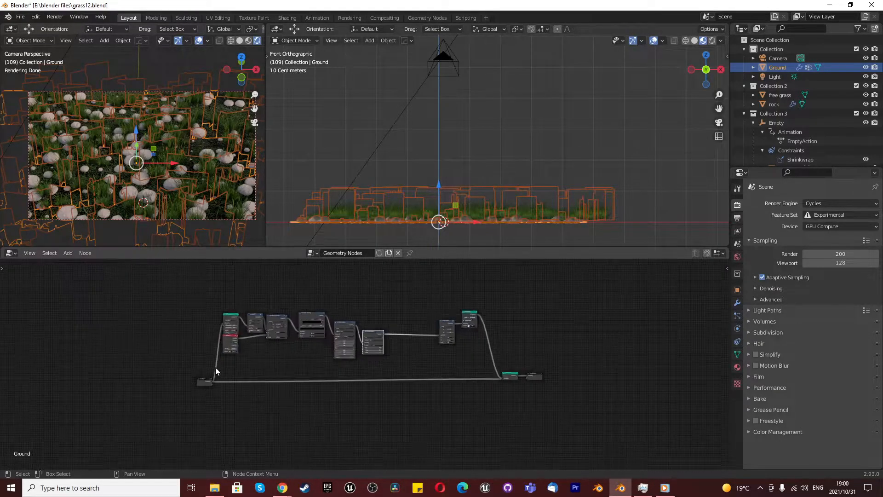
scroll(215, 367, "up", 3)
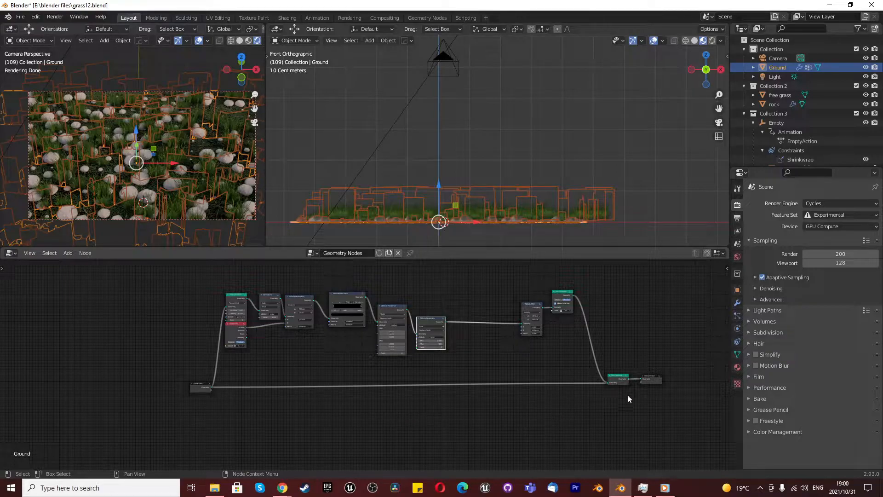
scroll(471, 381, "down", 1)
scroll(498, 343, "up", 4)
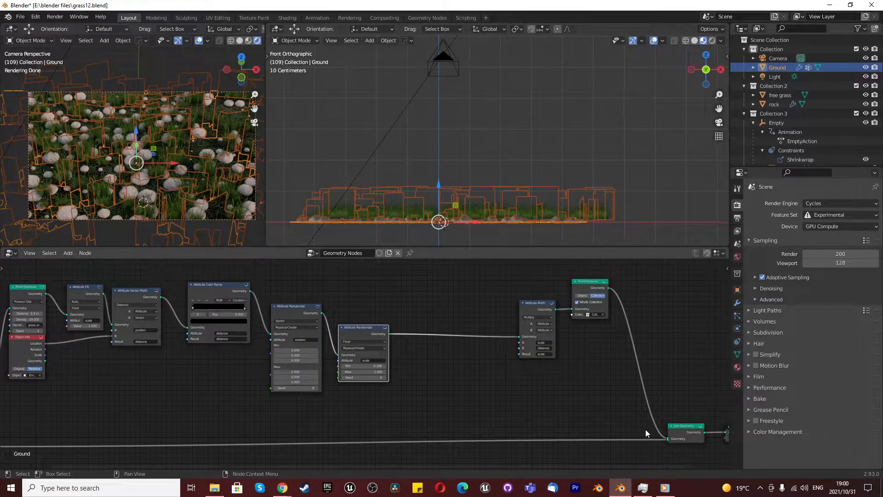
Disconnect the Group Input from the Join Geometry node, inspect the ground in the viewport, and reconnect the two nodes
left_click_drag(669, 438, 653, 440)
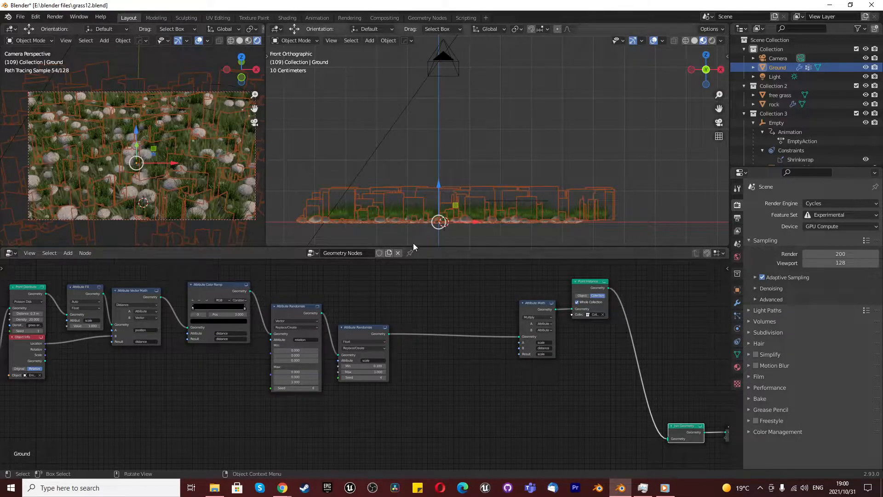
middle_click_drag(446, 225, 432, 205)
scroll(319, 367, "down", 3)
scroll(319, 367, "down", 4)
scroll(240, 424, "up", 6)
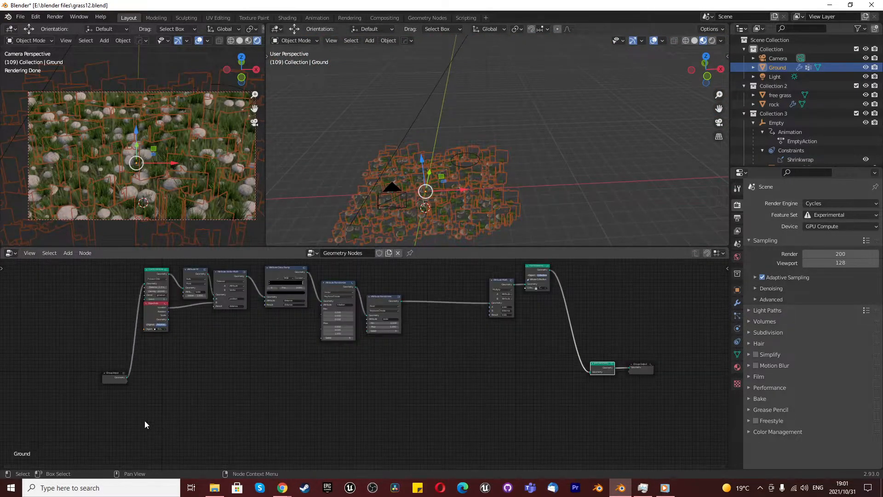
left_click_drag(126, 379, 591, 374)
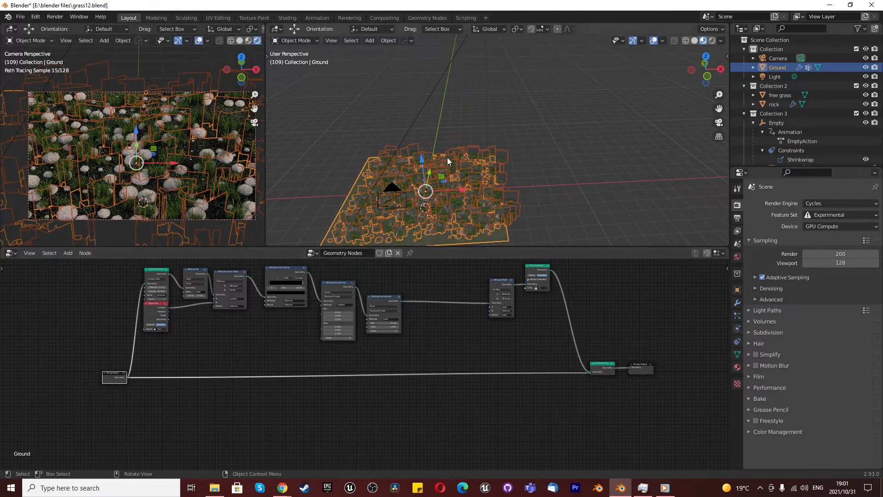
Deselect the Ground and display the scene through the camera in the larger viewport
scroll(489, 127, "down", 2)
left_click(539, 200)
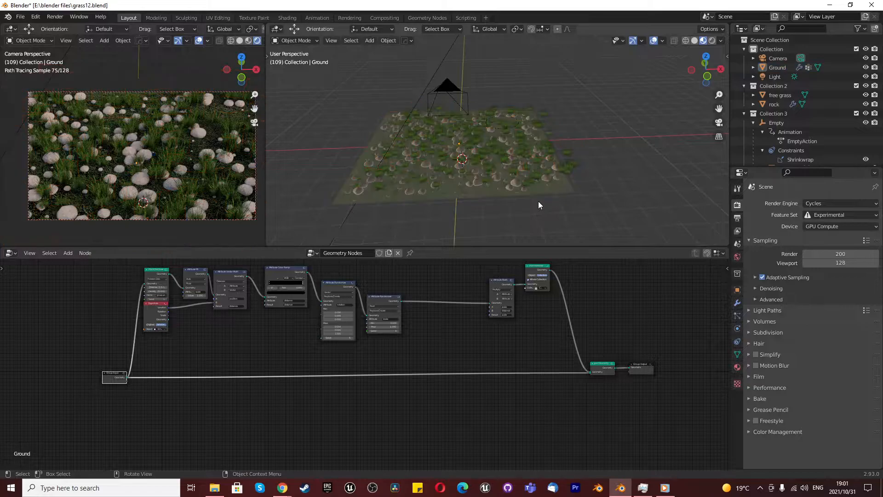
mouse_move(523, 173)
middle_mouse_down()
mouse_move(459, 181)
mouse_move(551, 176)
mouse_move(540, 172)
middle_mouse_up()
left_click(719, 122)
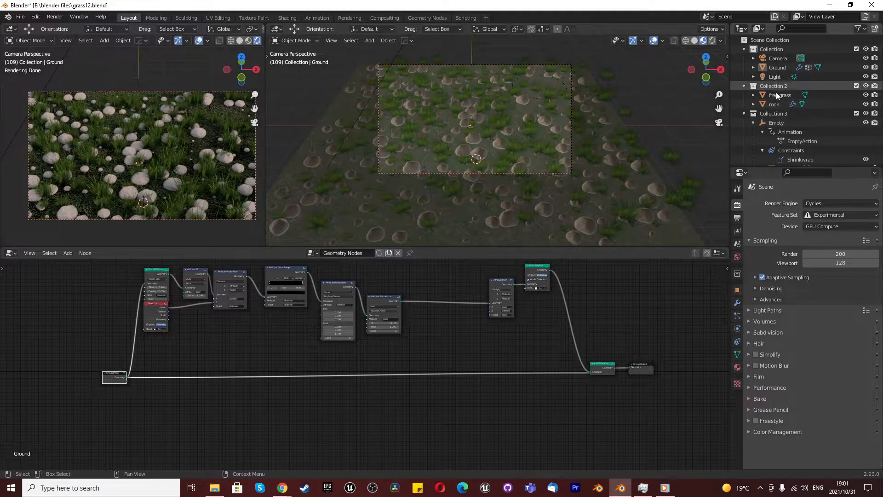
Unhide the leaves and tree objects of Collection 3 in the viewport
scroll(778, 126, "down", 2)
scroll(796, 147, "up", 2)
scroll(850, 147, "down", 2)
left_click(865, 129)
left_click(866, 138)
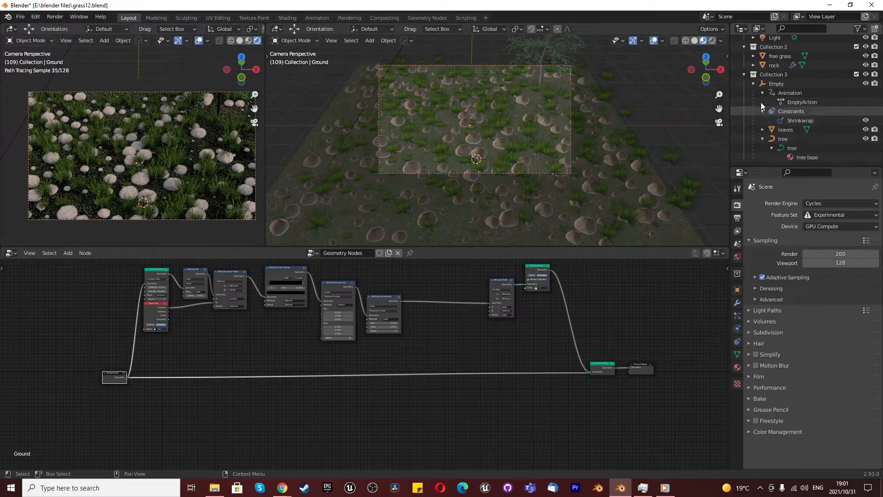
Select the Empty in Collection 3, collapse its Animation and Constraints entries, and display its object constraint settings
left_click(775, 83)
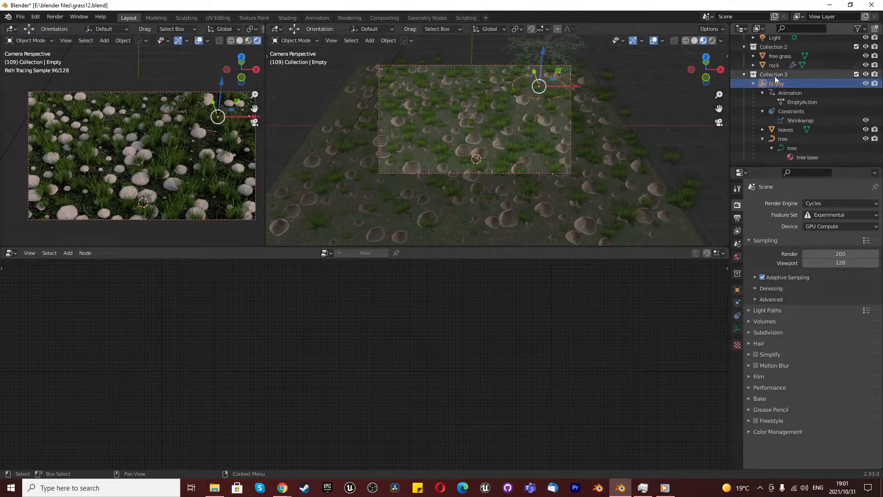
left_click(763, 92)
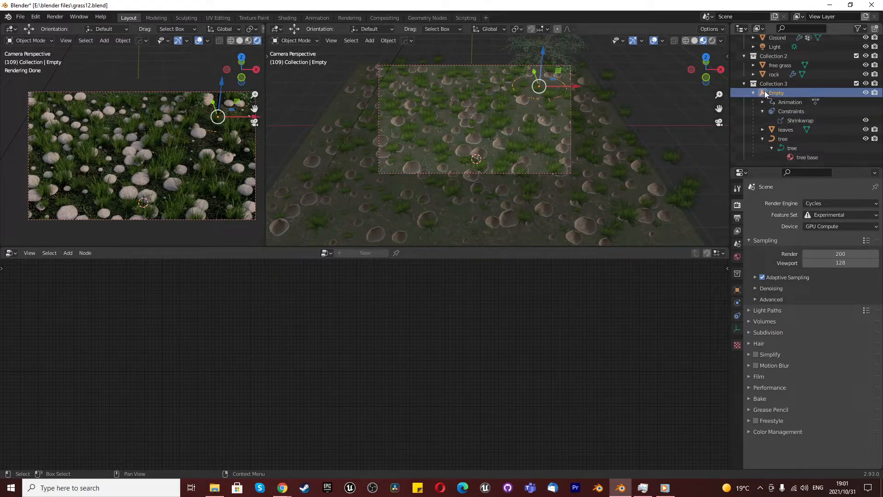
left_click(762, 110)
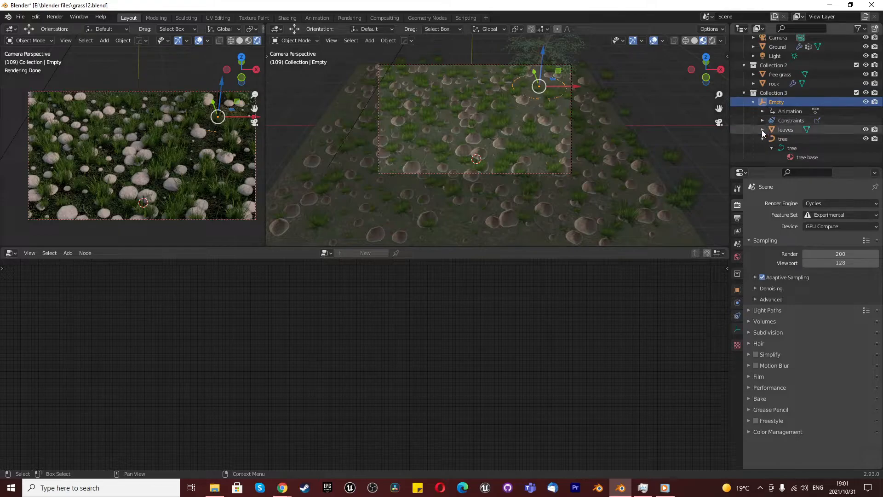
left_click(737, 316)
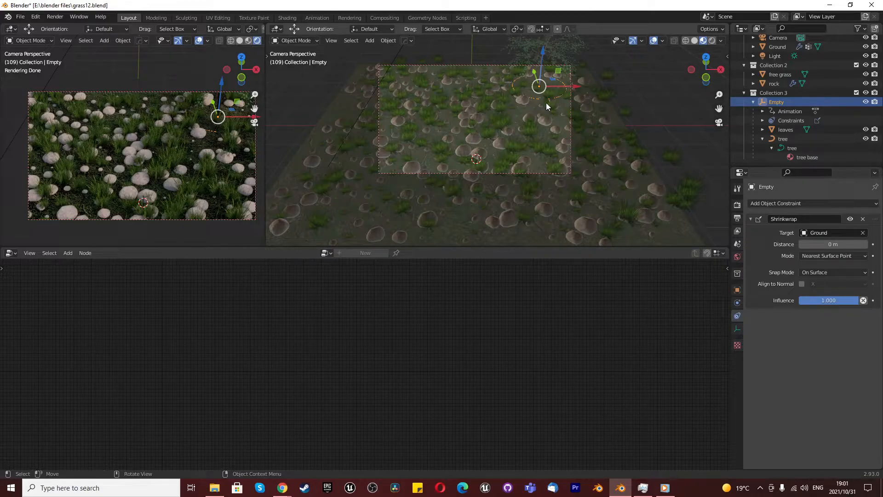
Try moving the Empty across the ground from the top view with its Shrinkwrap constraint active
key("KP_7")
key("g")
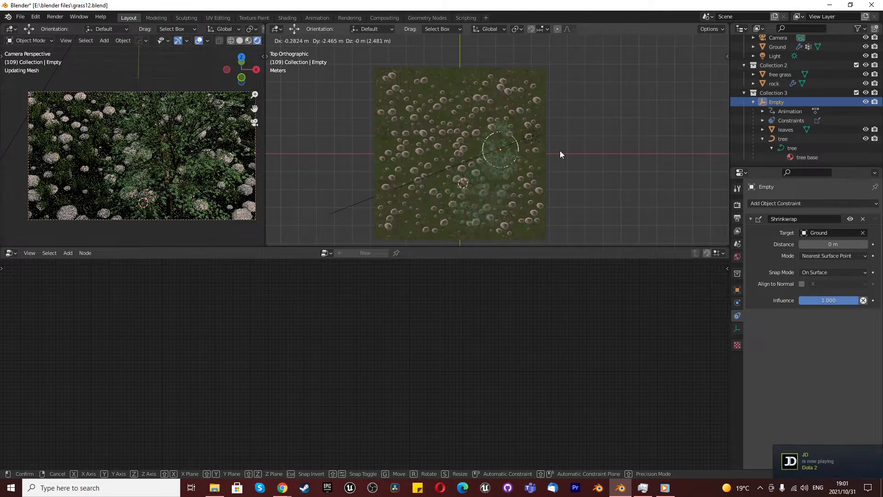
left_click(569, 98)
scroll(513, 101, "up", 4)
middle_click_drag(512, 100, 467, 214)
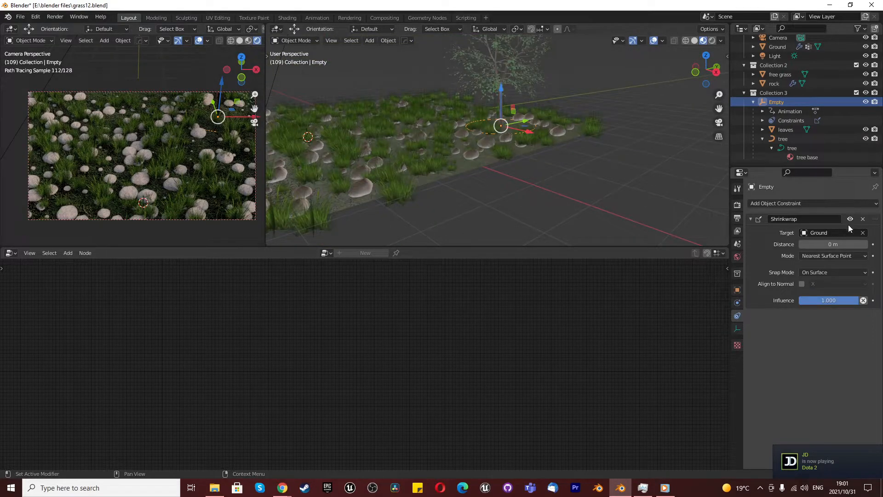
Remove the Shrinkwrap constraint from the Empty and try moving the Empty across the ground without it
left_click(862, 219)
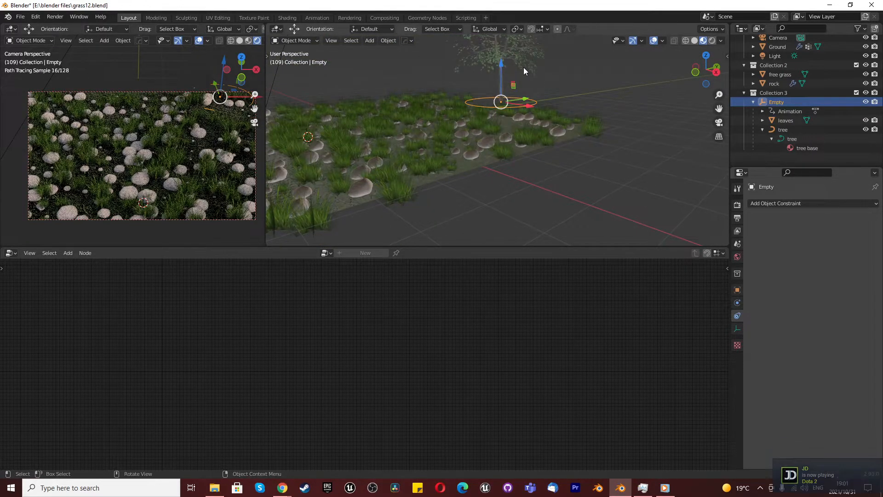
scroll(477, 106, "up", 3)
middle_click_drag(478, 134, 490, 151)
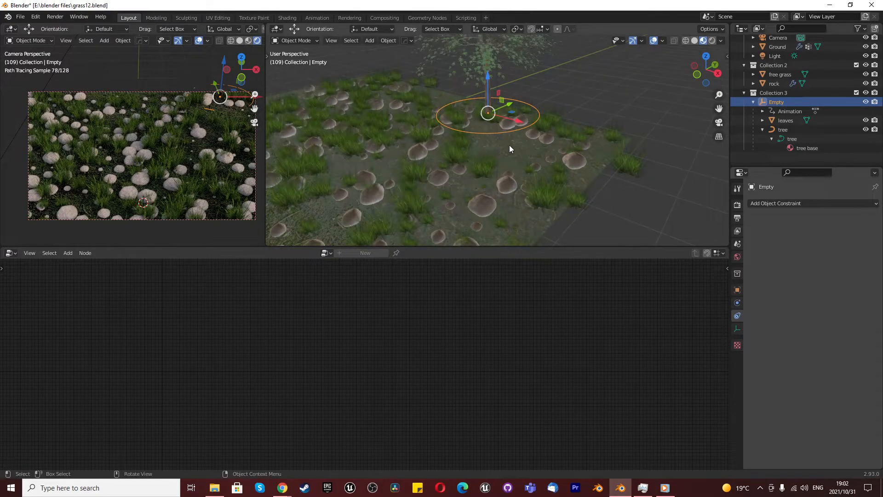
key("g")
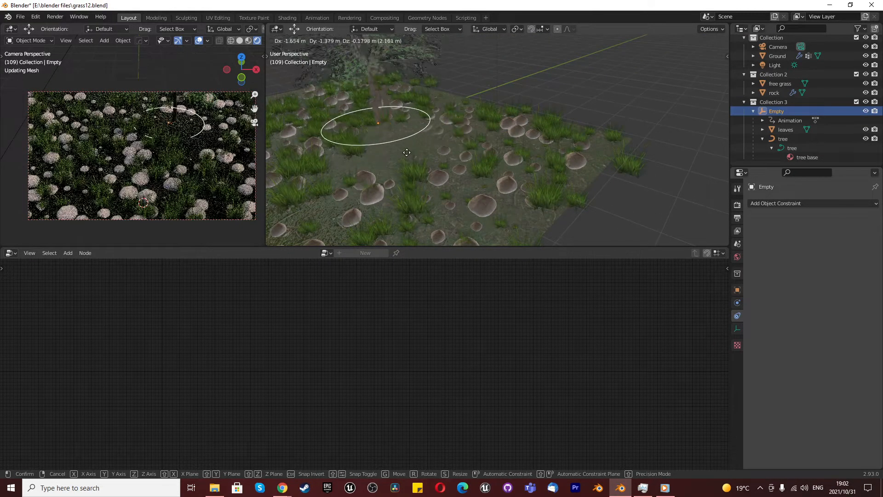
right_click(406, 156)
Raise the Empty vertically above the ground, and shift it about -1.12 m in X and -0.90 m in Y
key("g")
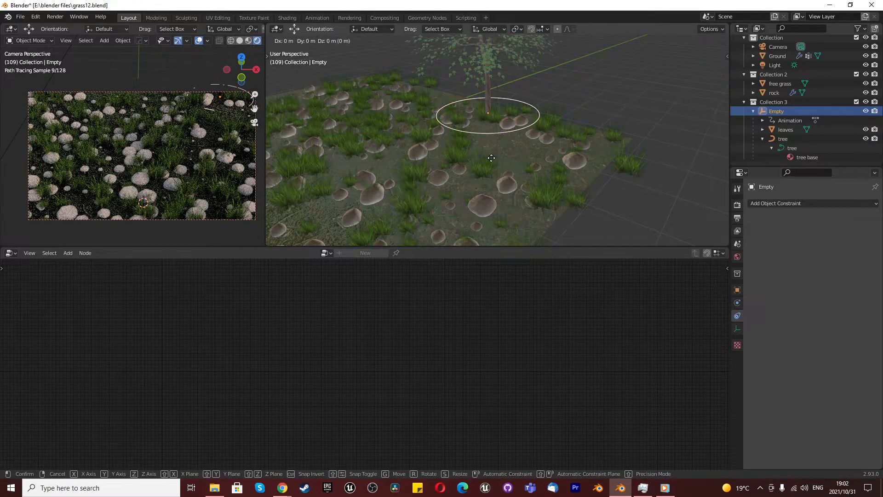
key("z")
left_click(499, 104)
key("g")
left_click(421, 109)
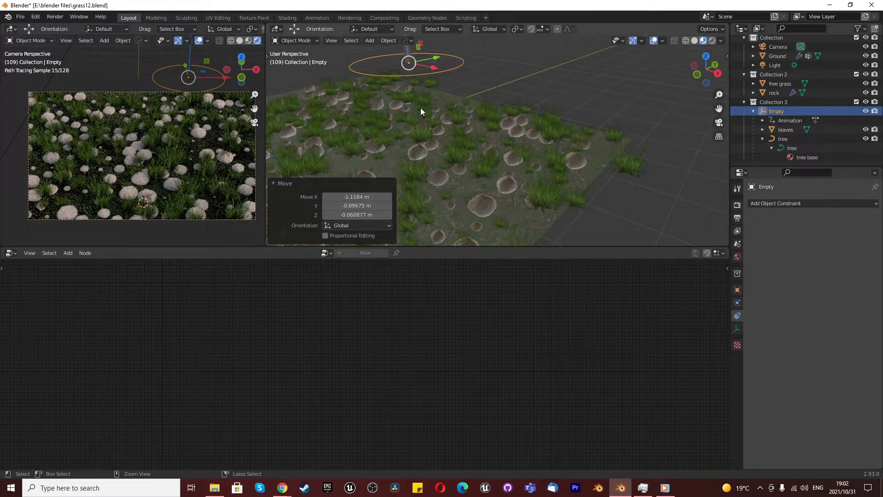
Undo the Empty's moves and the removal of its Shrinkwrap constraint
key("ctrl+z")
key("ctrl+shift+z")
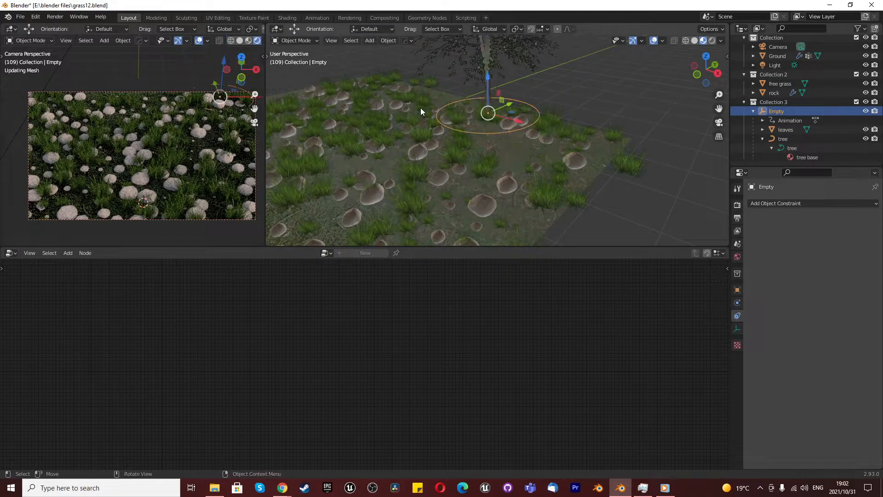
key("ctrl+shift+z")
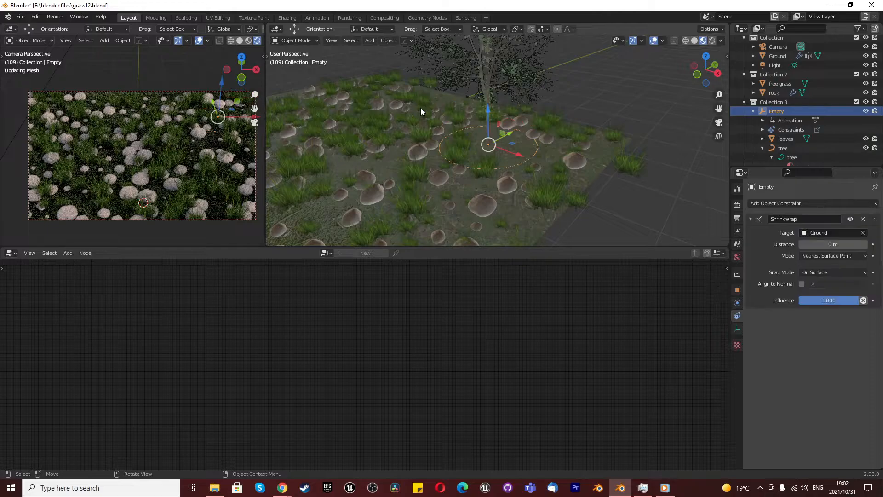
key("ctrl+shift+z")
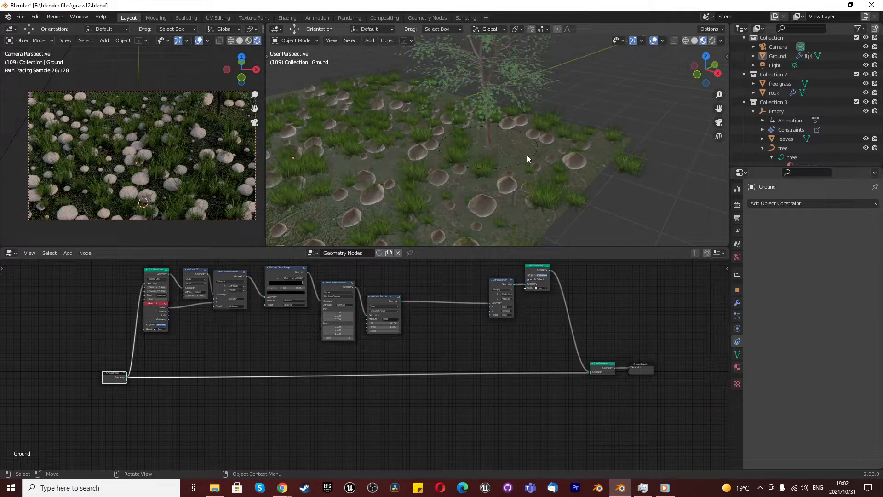
Parent the leaves and tree objects to the Empty with the Object option, keeping the Empty as the active object
left_click(788, 111)
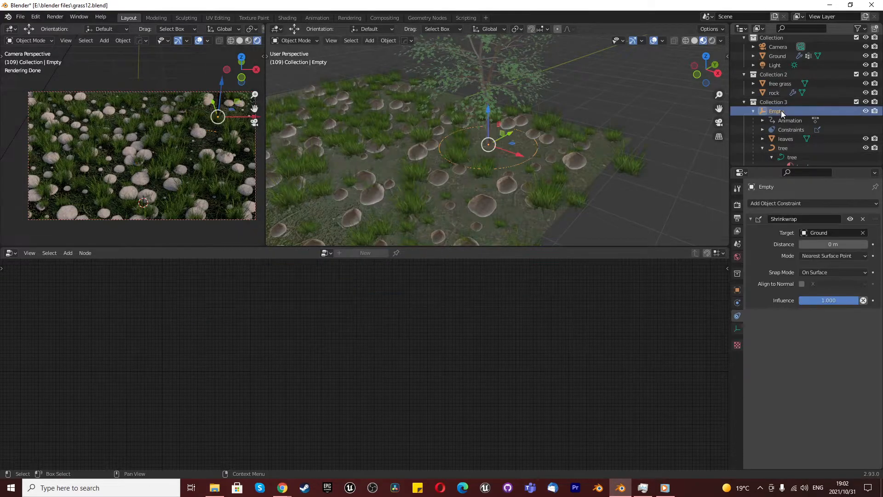
left_click(791, 148, "shift")
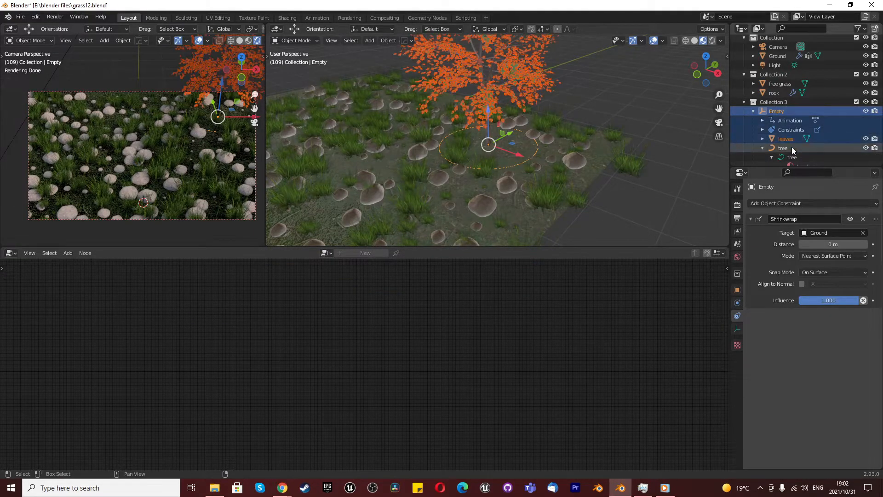
key("ctrl+p")
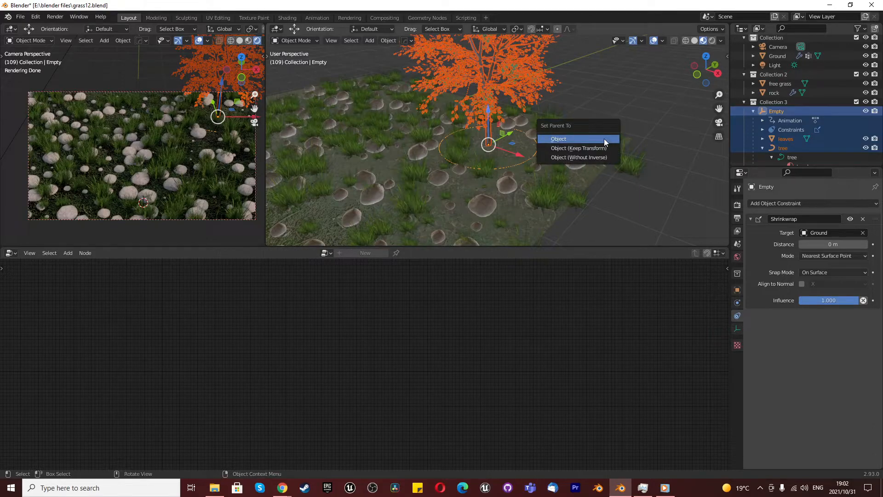
left_click(604, 139)
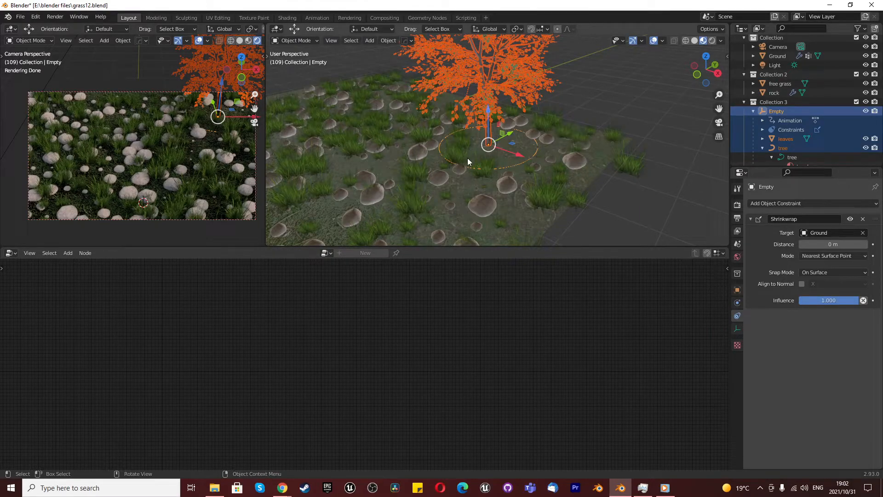
Deselect everything and examine the tree's placement on the rocky grass ground from several distances and angles
left_click(643, 205)
scroll(640, 203, "down", 10)
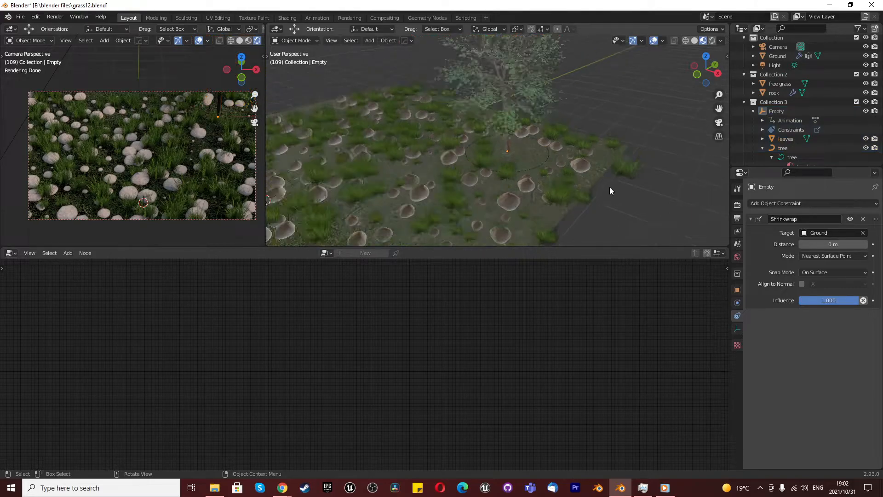
mouse_move(498, 150)
middle_mouse_down()
mouse_move(546, 162)
mouse_move(489, 168)
mouse_move(500, 164)
middle_mouse_up()
scroll(546, 162, "up", 8)
scroll(537, 151, "down", 5)
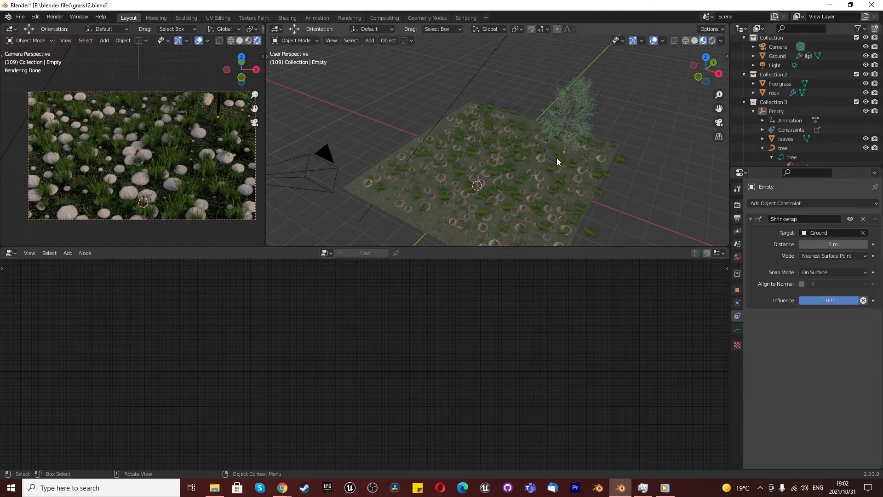
scroll(567, 138, "down", 4)
scroll(569, 139, "up", 6)
middle_click_drag(568, 139, 612, 125)
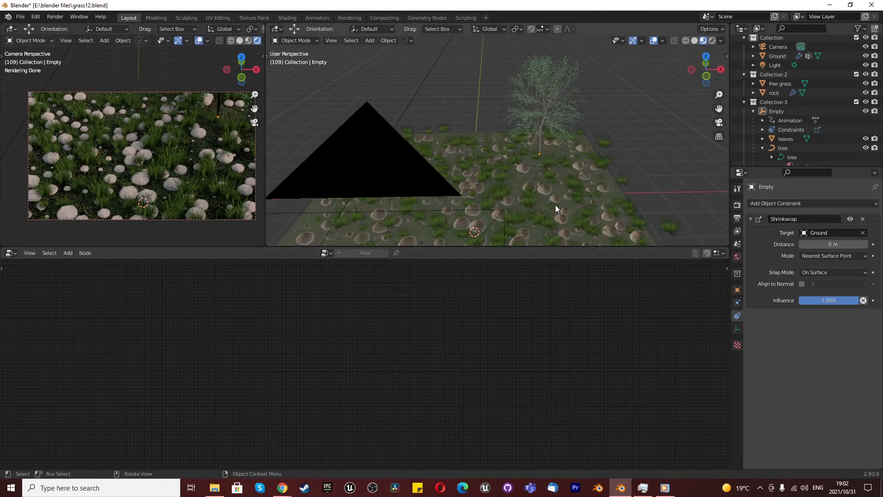
right_click(543, 189)
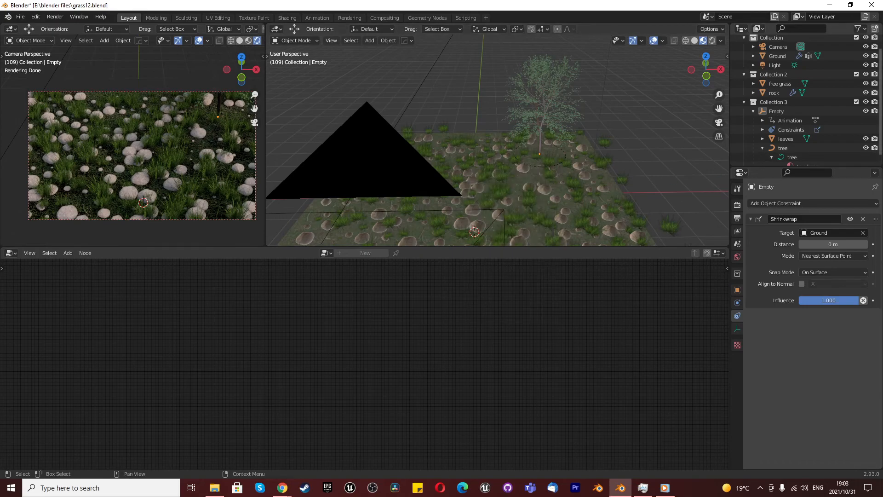